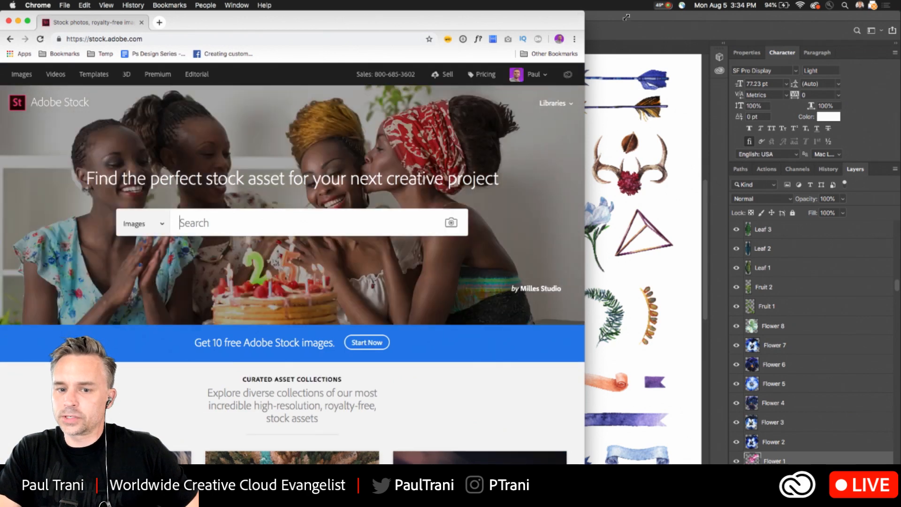
Step: Widen the Adobe Stock browser window, minimize it and switch back to Photoshop with FLOWERS.psd
left_click_drag(578, 15, 899, 14)
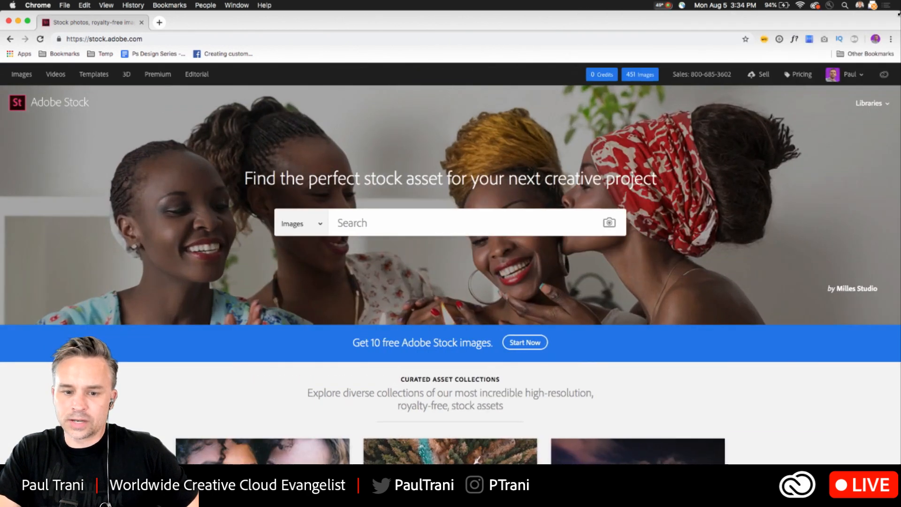
left_click(17, 22)
mouse_move(434, 227)
left_mouse_down()
mouse_move(425, 211)
mouse_move(312, 245)
mouse_move(442, 229)
left_mouse_up()
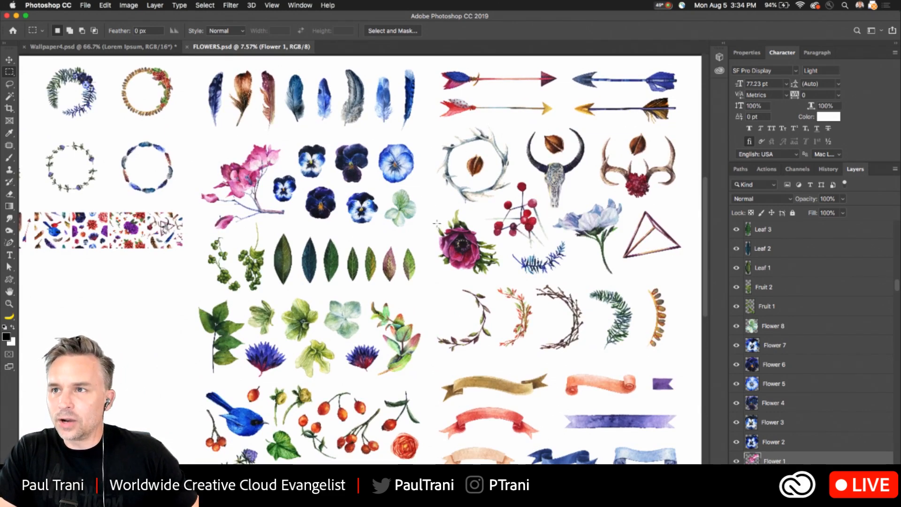
Step: Create a new mobile document from the iPhone 8/7/6 Plus preset, 1242 x 2208 px at 72 ppi
left_click(9, 83)
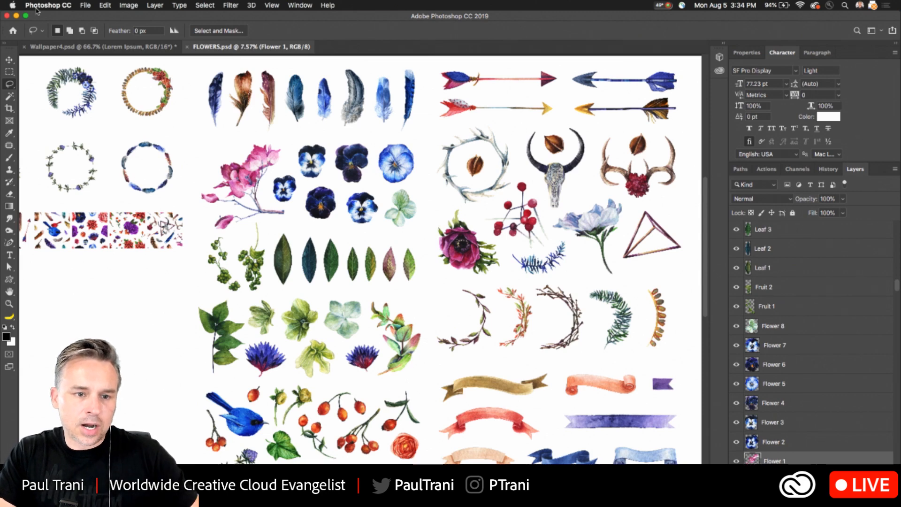
left_click(84, 5)
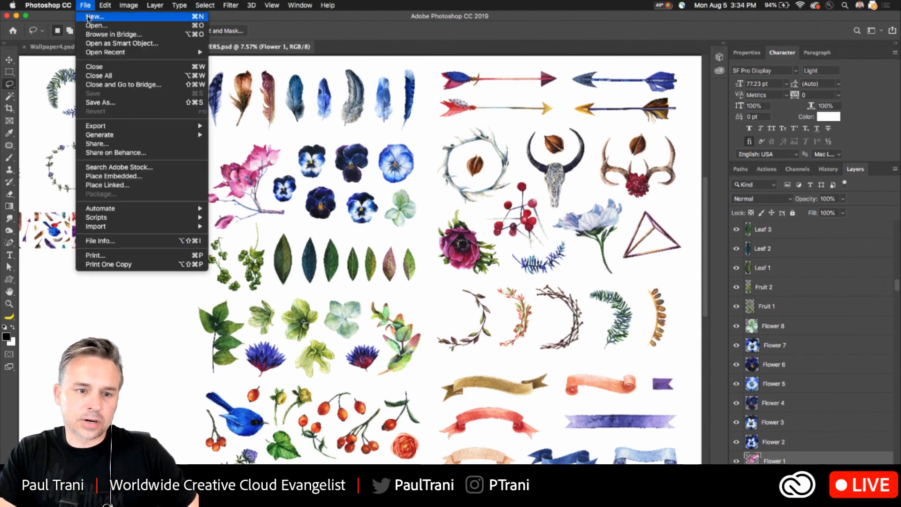
left_click(88, 17)
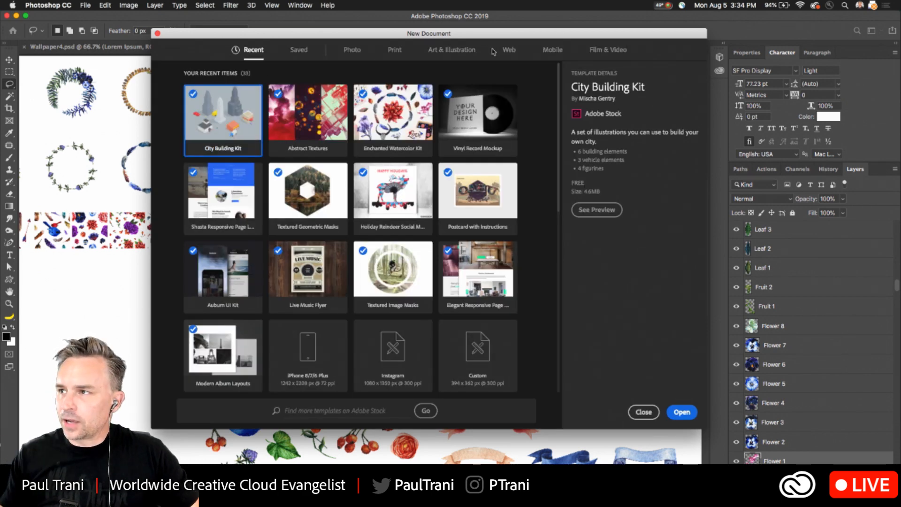
left_click(552, 51)
left_click(299, 127)
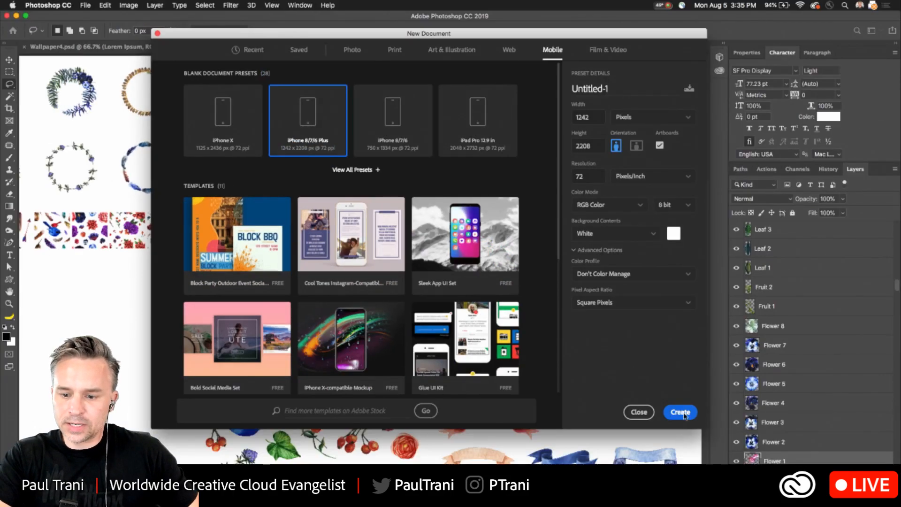
left_click(685, 416)
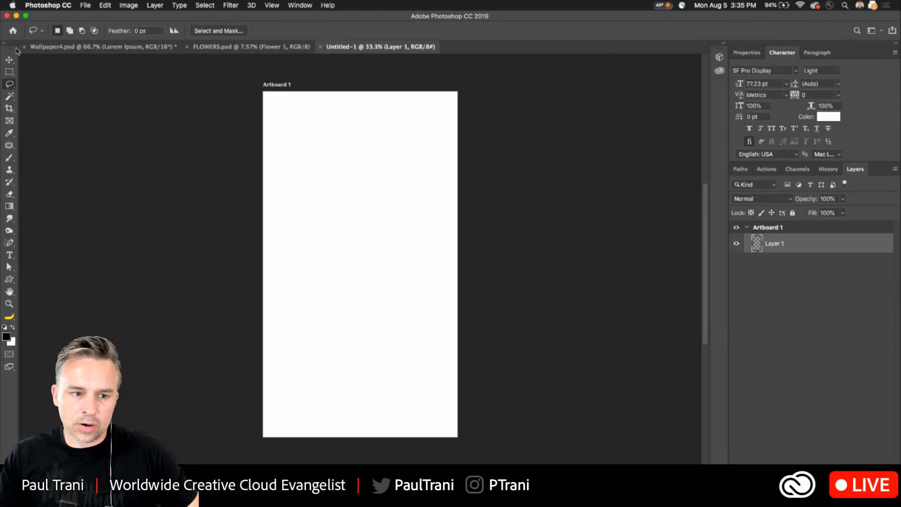
Step: Ungroup Artboard 1 so that the document holds only the plain layer
left_click(8, 73)
left_click(793, 228)
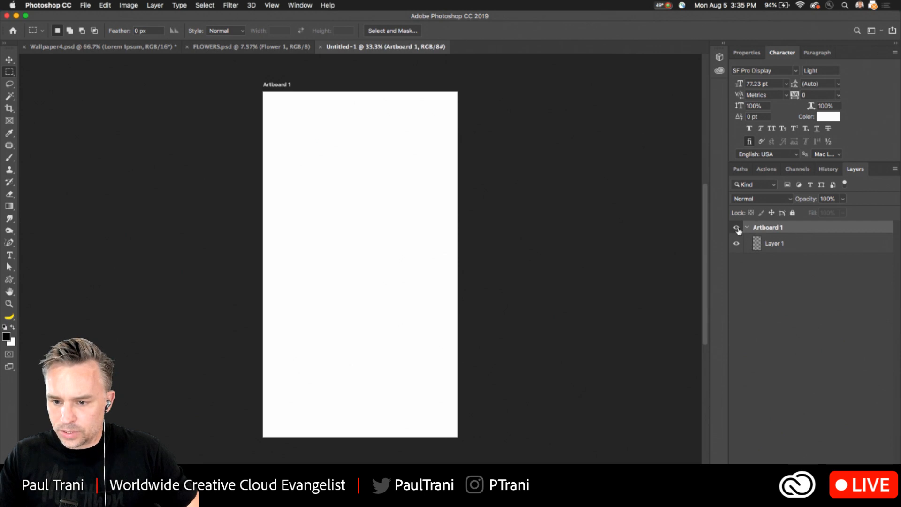
left_click(746, 228)
left_click(746, 229)
right_click(786, 229)
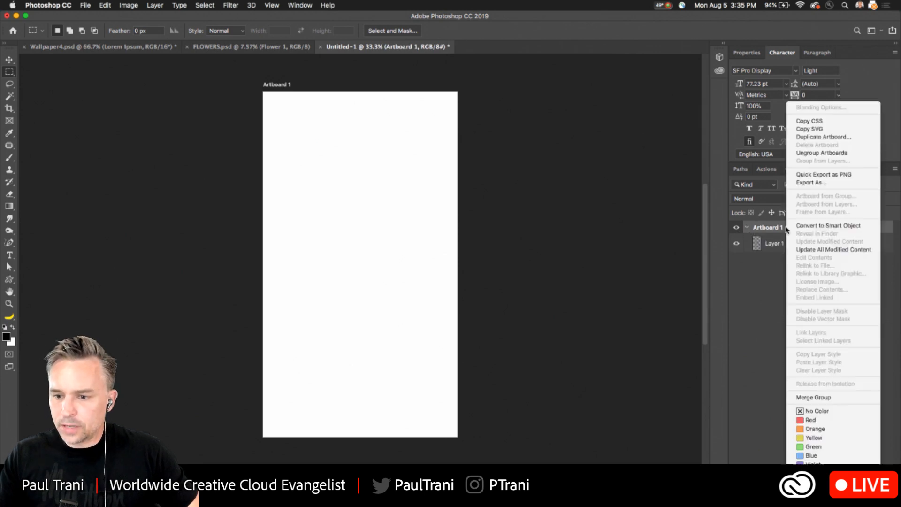
left_click(835, 155)
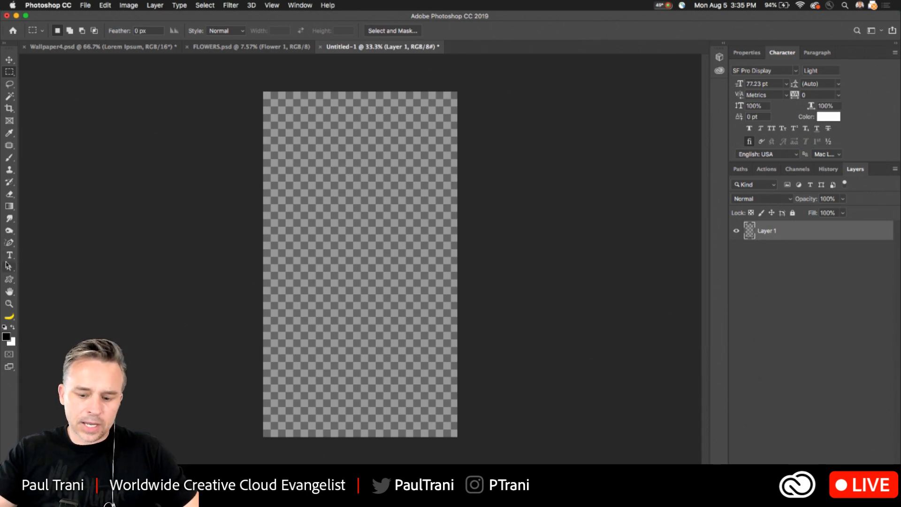
Step: Select the whole canvas and fill Layer 1 with the black foreground color at 100% opacity
key("super+a")
key("shift+BackSpace")
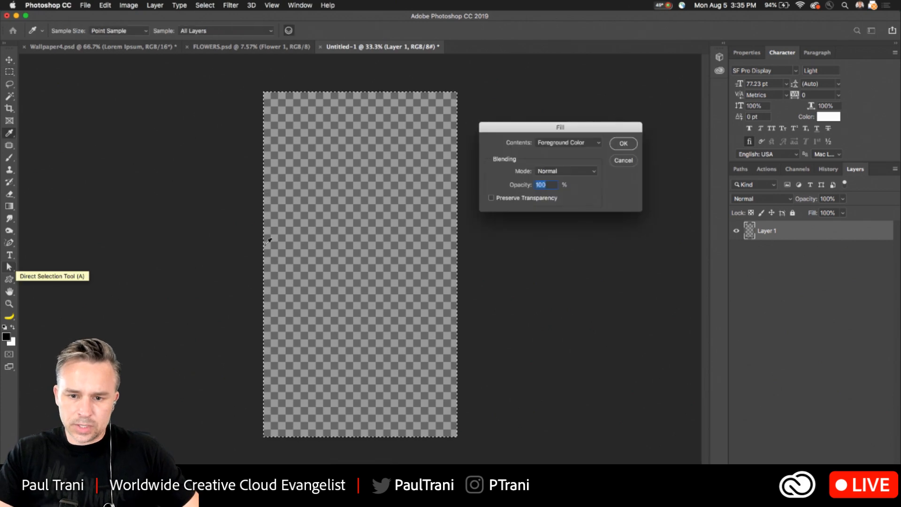
left_click(622, 144)
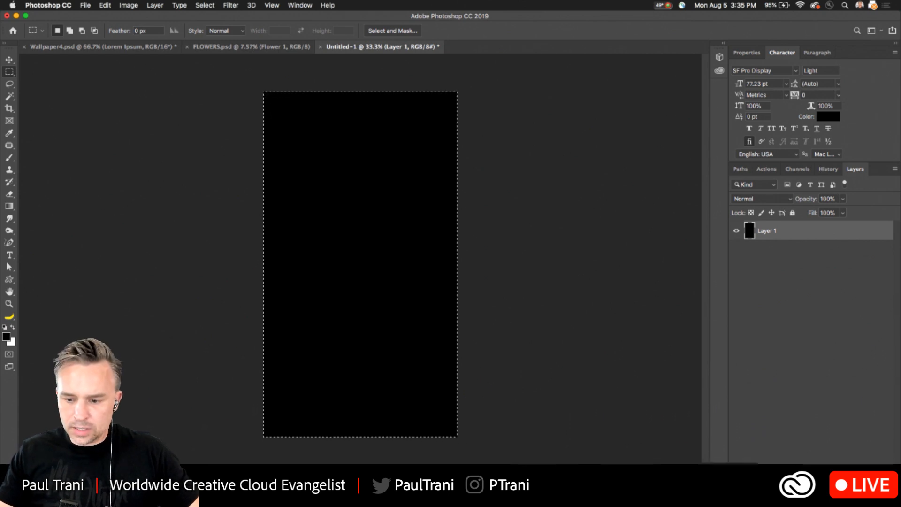
Step: Switch to the QuickTime Player phone mirror, examine the still wallpapers and home screen, and minimize its window
left_click(324, 486)
mouse_move(155, 36)
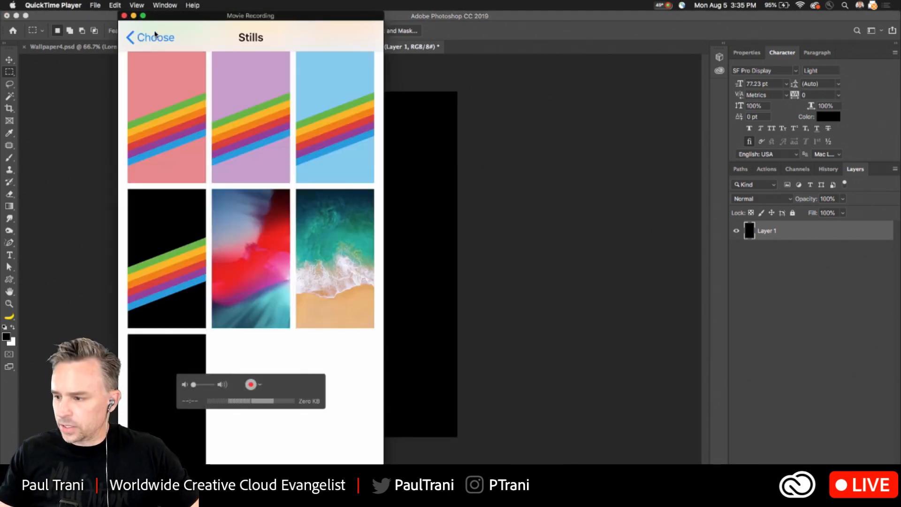
left_click_drag(191, 17, 389, 9)
left_click(336, 16)
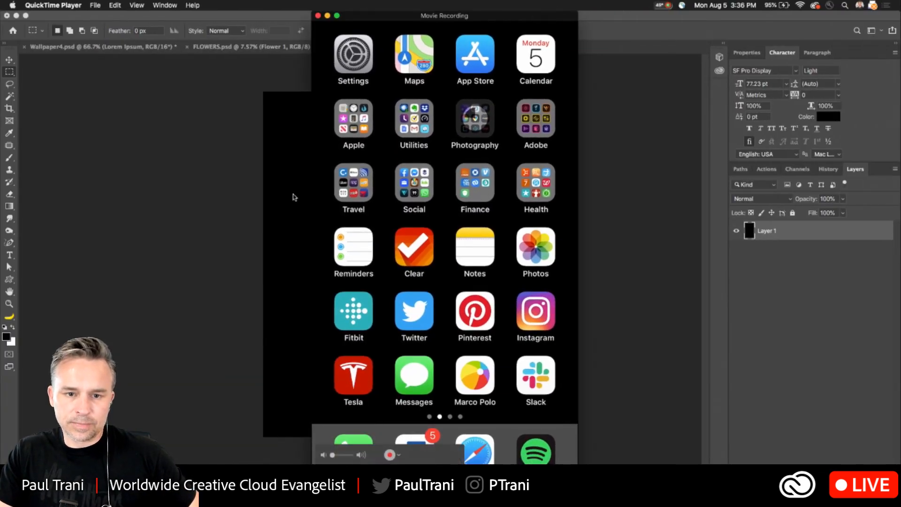
left_click(327, 15)
Step: Minimize Photoshop, preview Screen.psd on the desktop and open the file in Photoshop
left_click(16, 16)
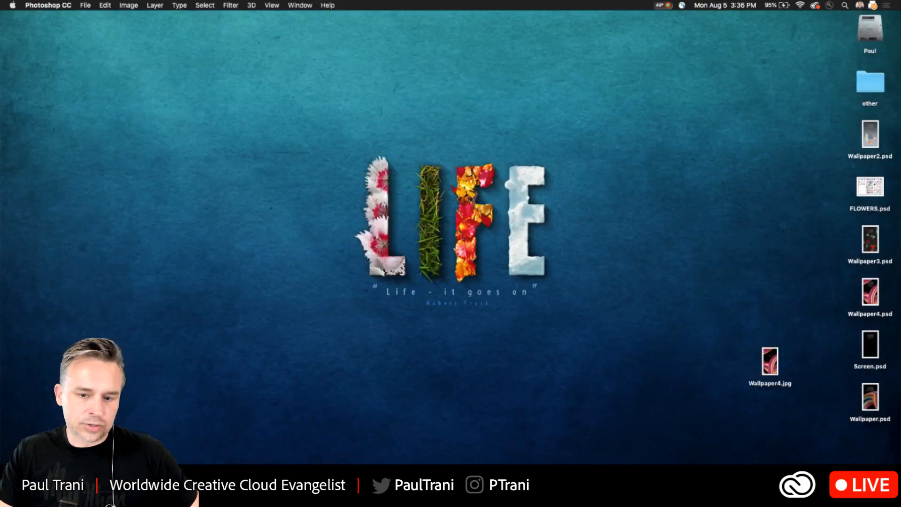
left_click(70, 488)
left_click_drag(302, 66, 278, 53)
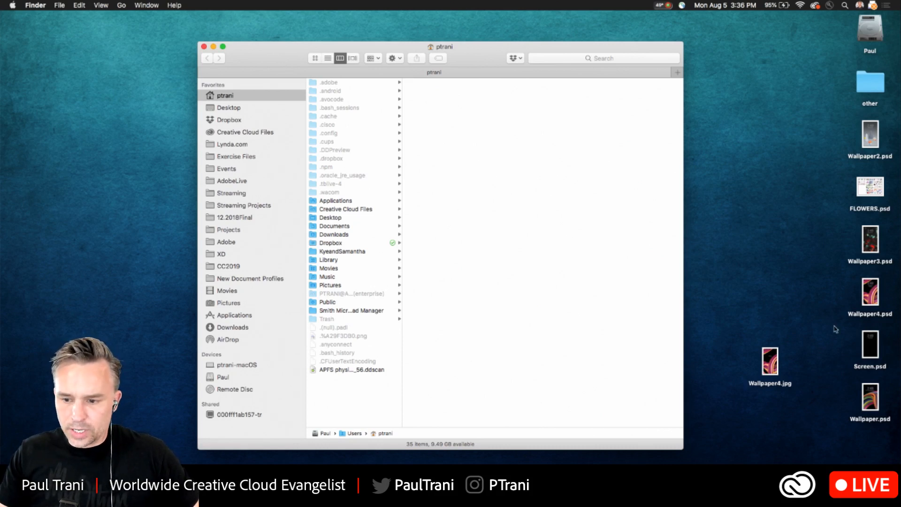
left_click(866, 344)
key("space")
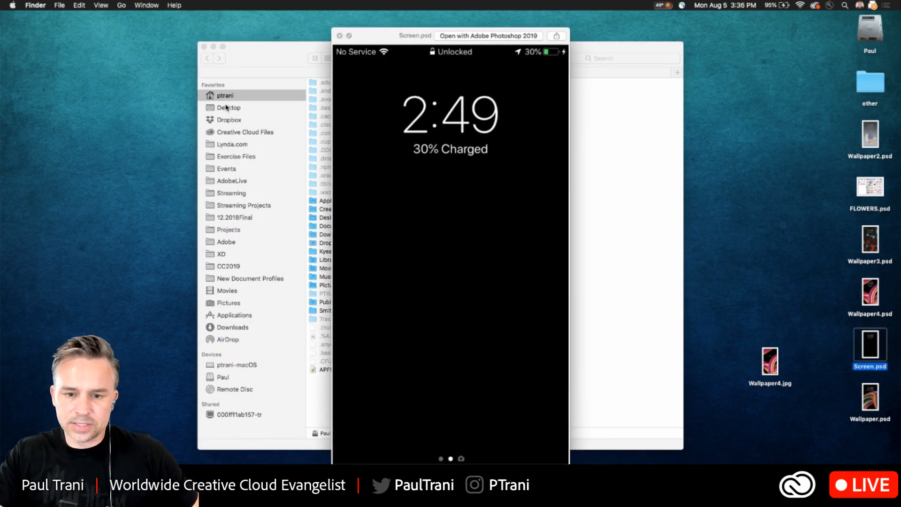
key("space")
double_click(870, 344)
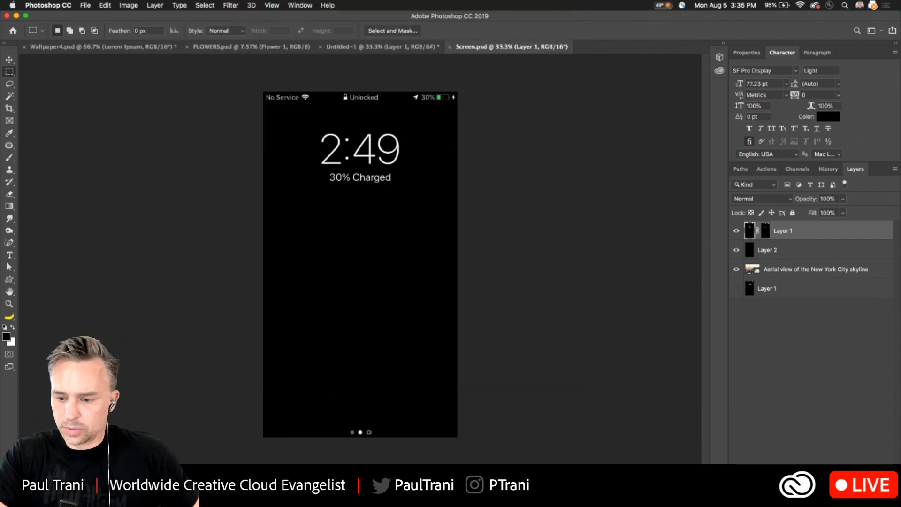
Step: Delete the New York City skyline layer and toggle the lock screen overlay layer off and on to check it
left_click_drag(793, 269, 888, 477)
left_click(775, 248)
left_click(736, 231)
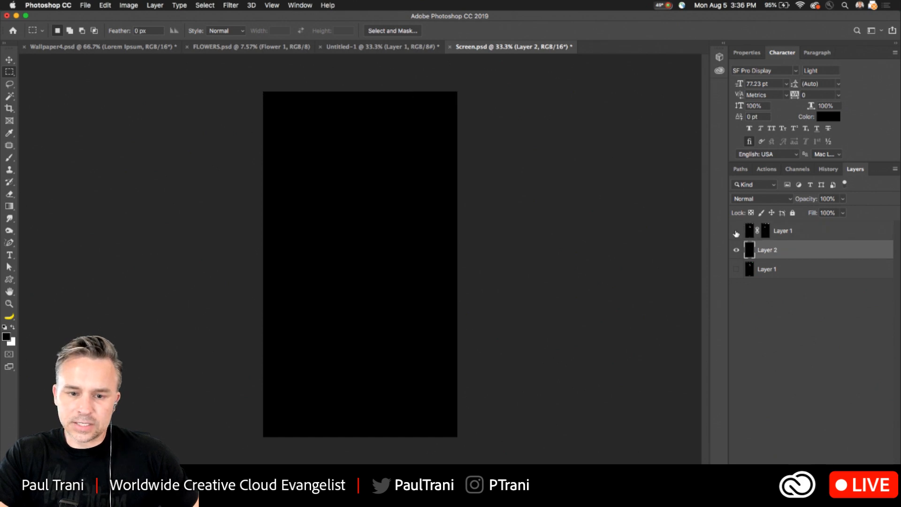
left_click(736, 232)
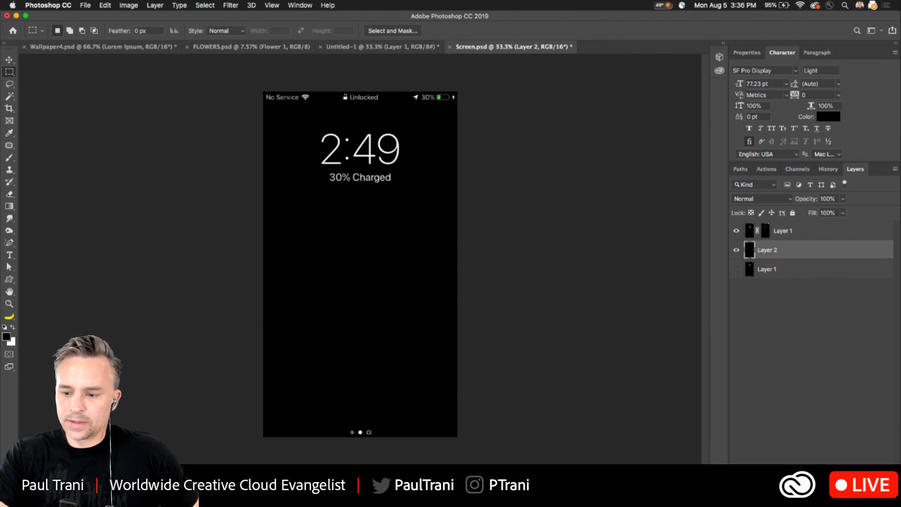
Step: Add a new layer between the lock screen overlay and Layer 2, and set the foreground color to magenta f600ff
left_click(875, 477)
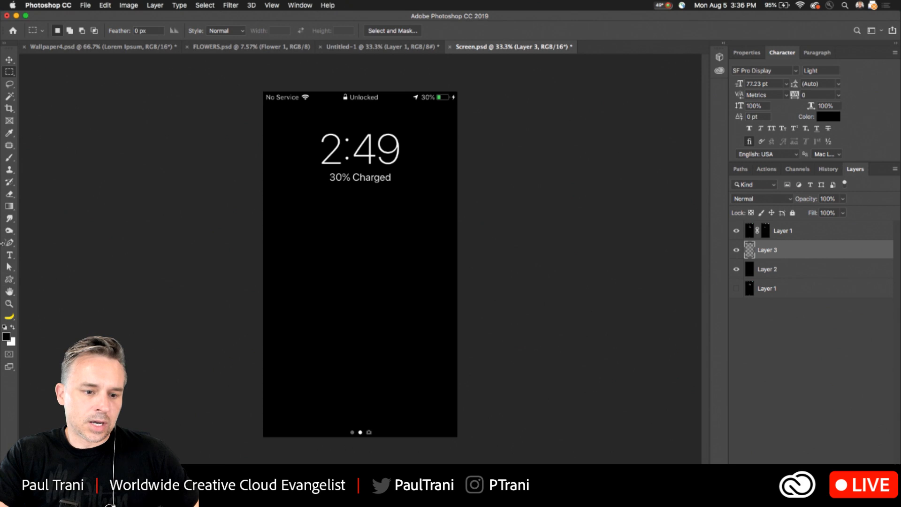
left_click(8, 206)
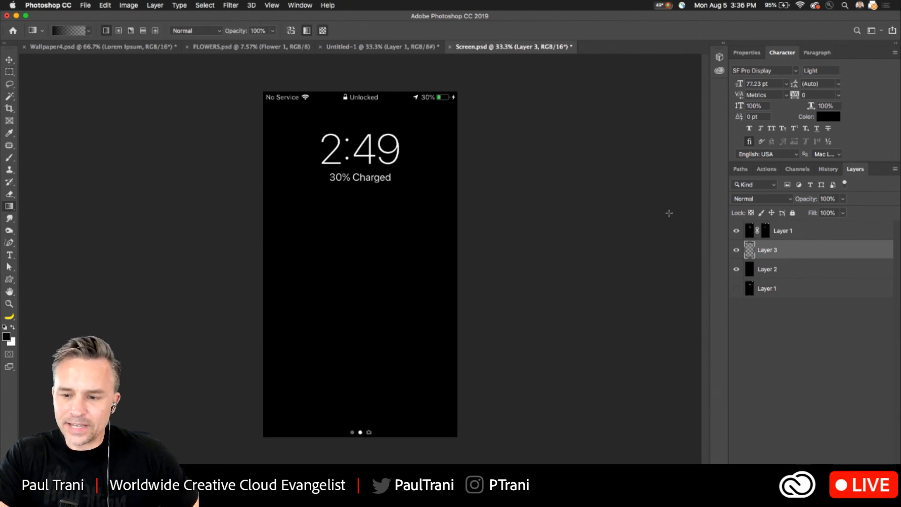
left_click(6, 337)
left_click_drag(595, 187, 632, 173)
left_click(622, 192)
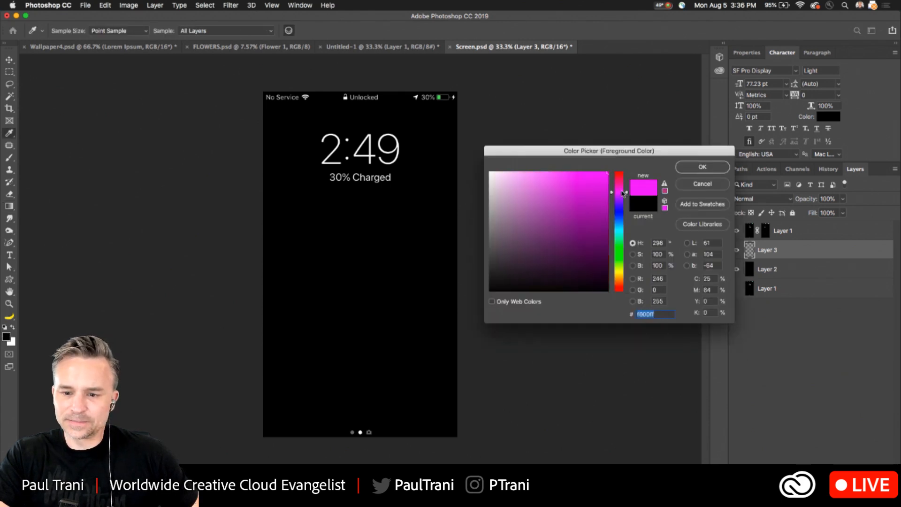
left_click(693, 169)
Step: Draw three overlapping magenta-to-transparent gradients down Layer 3 and lower the layer's opacity to 64%
key("g")
left_click_drag(305, 124, 321, 405)
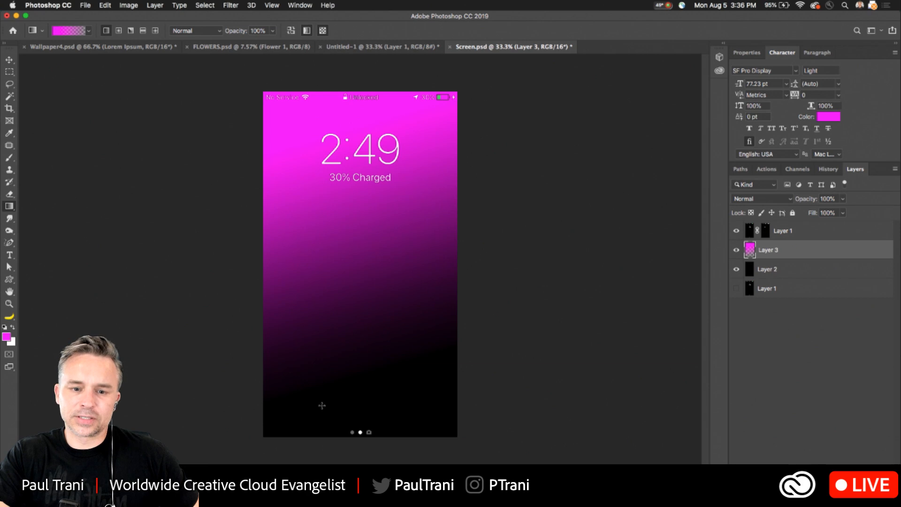
left_click_drag(327, 139, 334, 400)
left_click_drag(331, 317, 321, 412)
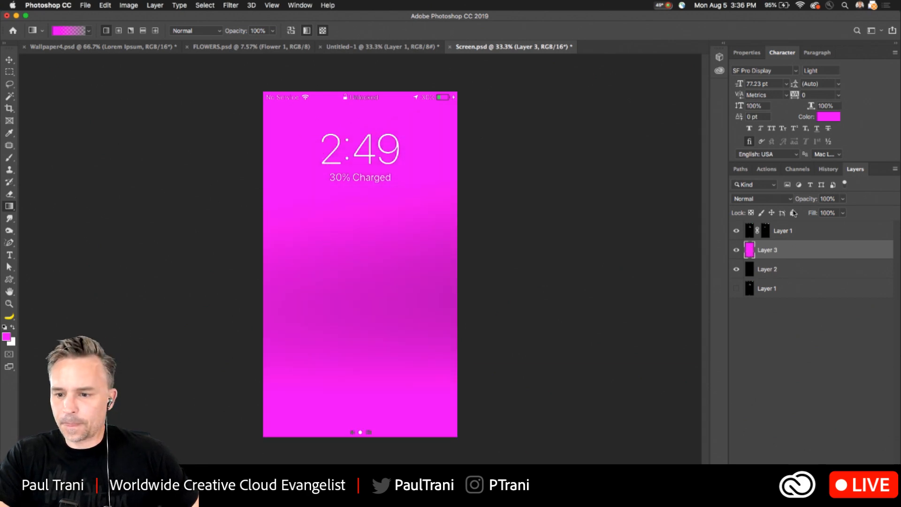
left_click_drag(807, 203, 793, 201)
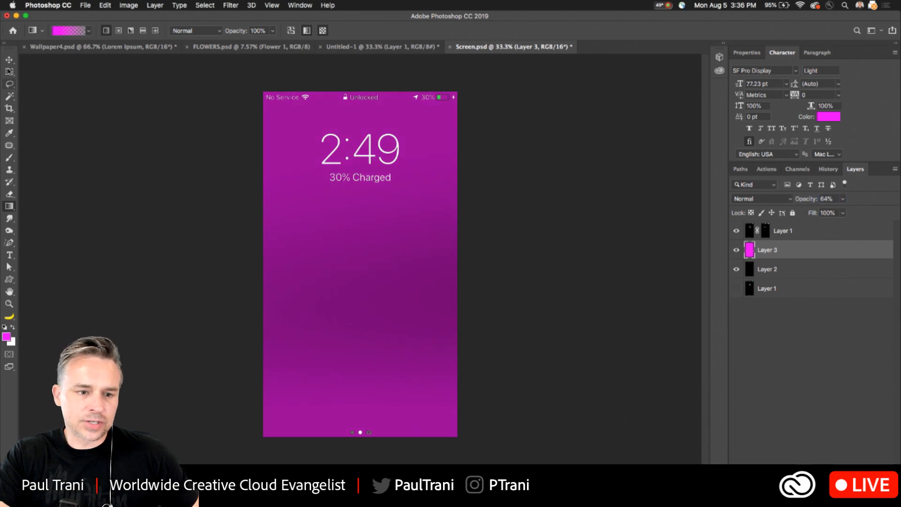
Step: Place the FLOWERS.psd document side by side with Screen.psd
left_click(9, 72)
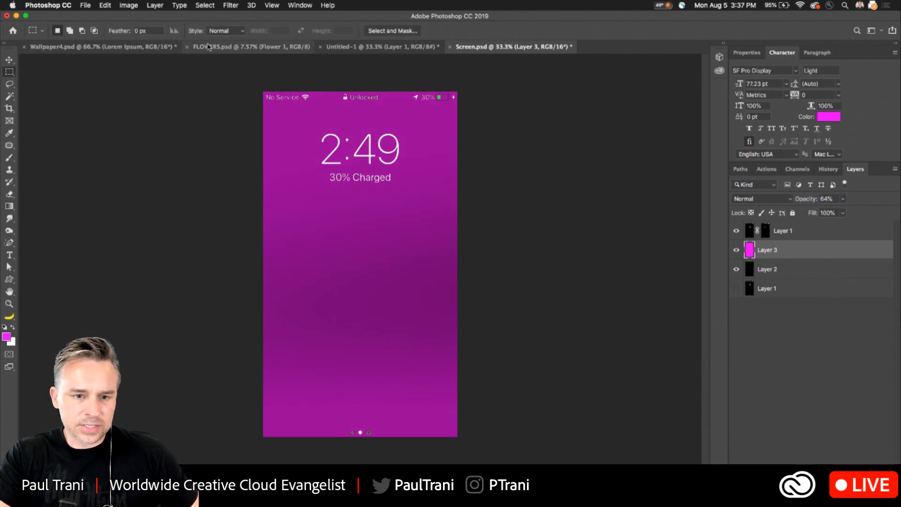
left_click_drag(211, 48, 590, 128)
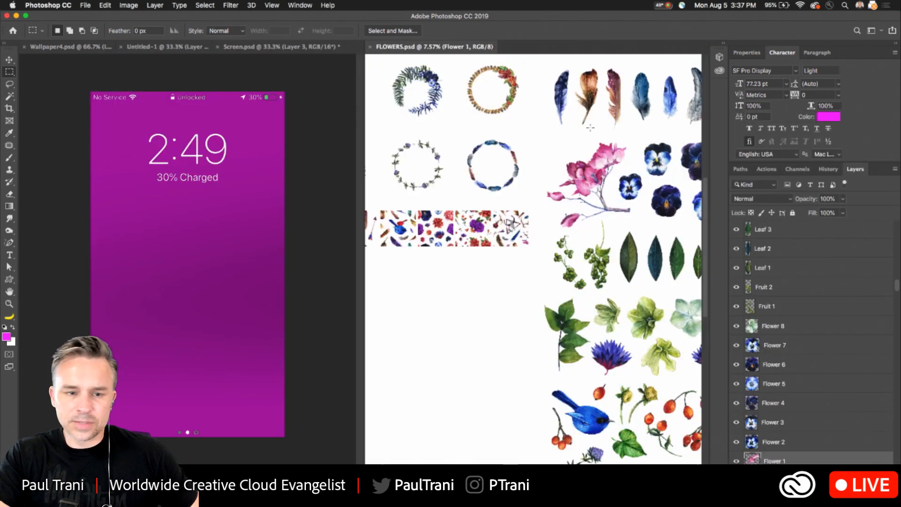
Step: Browse the Mobile and Art & Illustration template collections for a new document
left_click(85, 5)
left_click(92, 17)
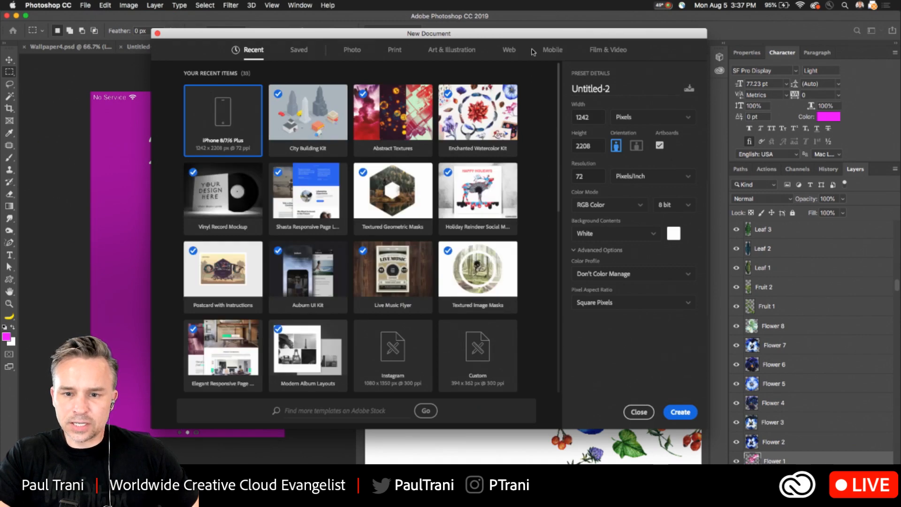
left_click(551, 50)
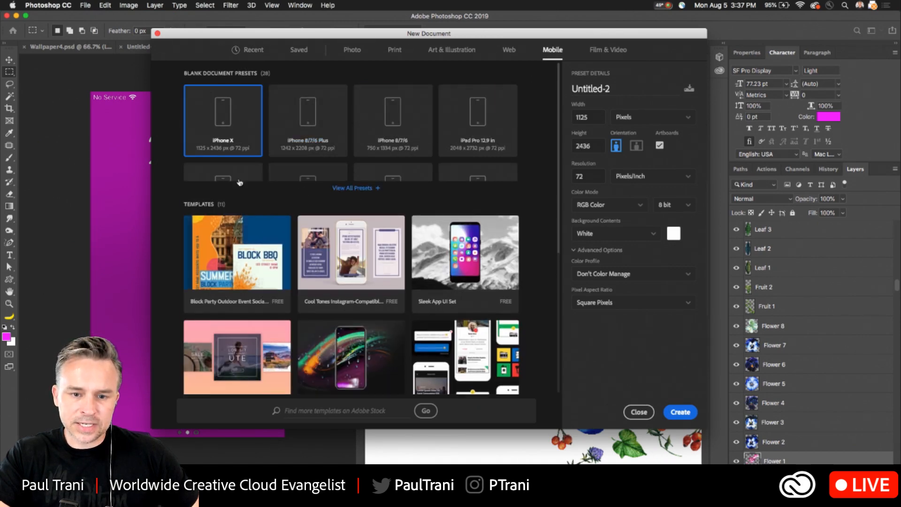
left_click(452, 50)
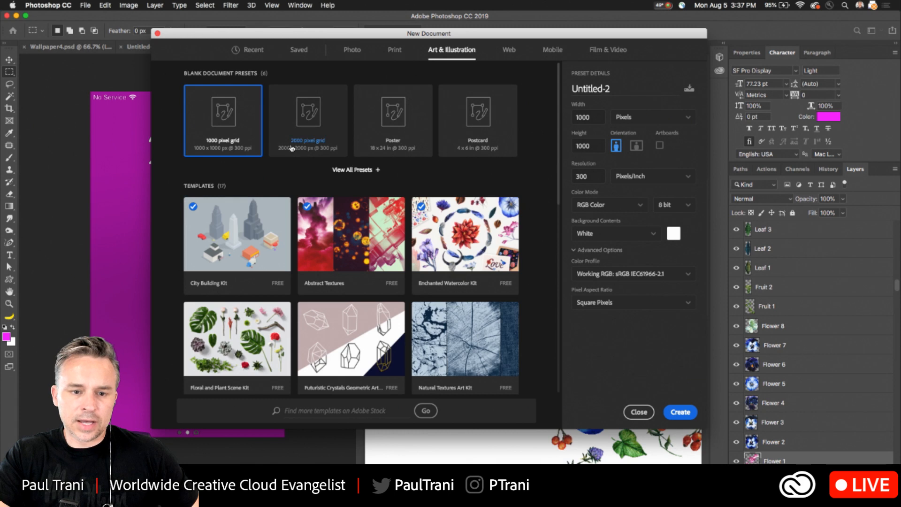
scroll(219, 190, "down", 2)
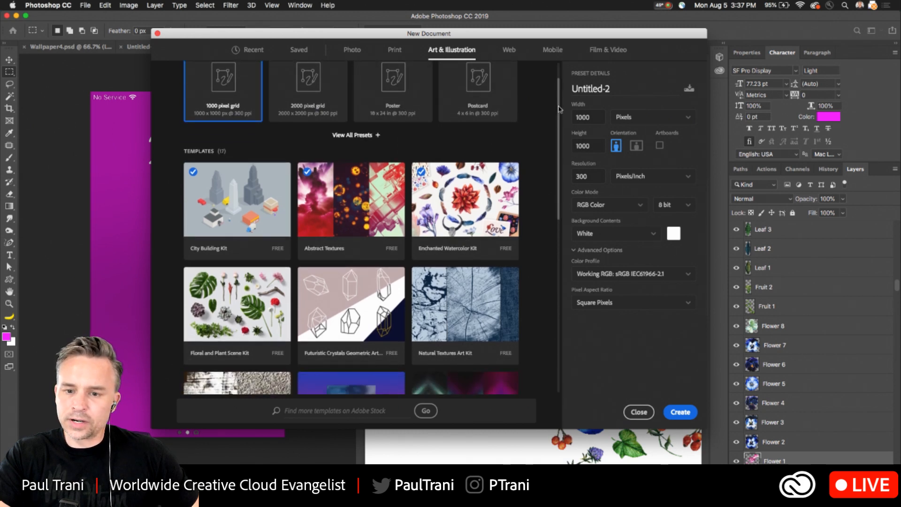
left_click_drag(559, 109, 555, 142)
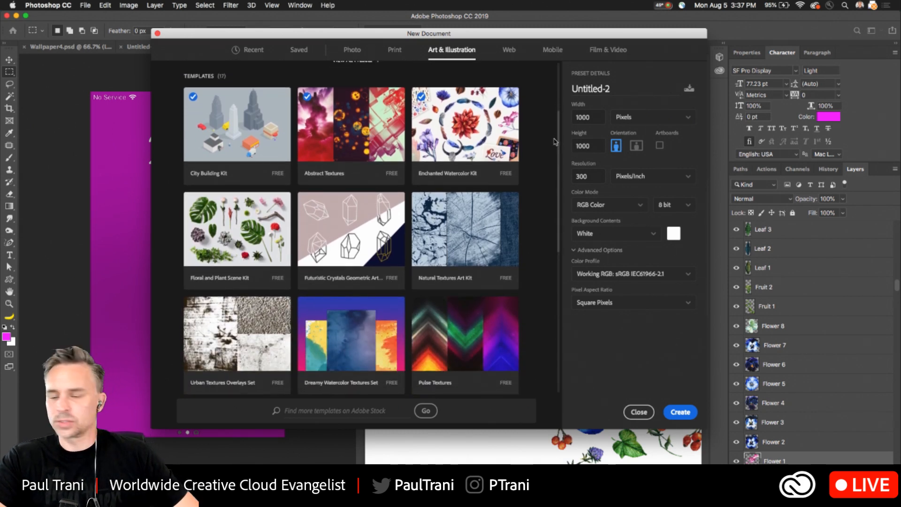
scroll(341, 260, "down", 2)
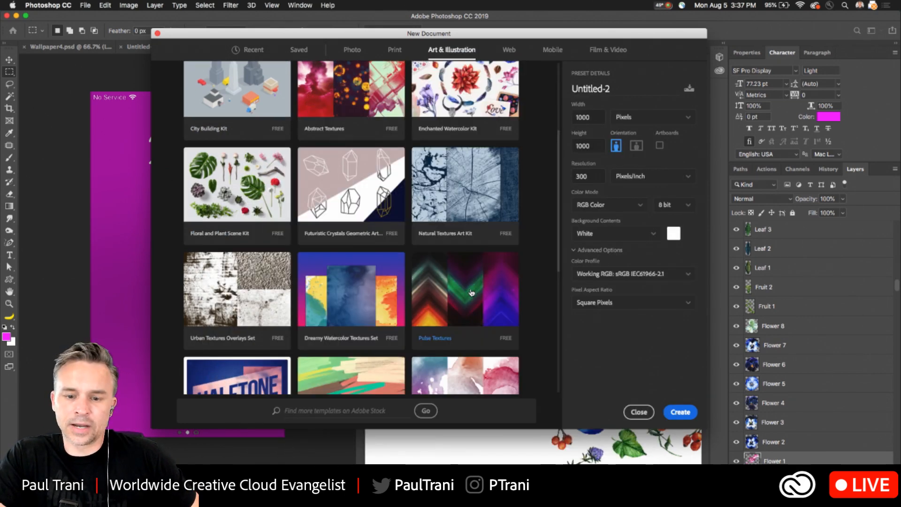
Step: View the details of the free Pulse Textures template and look over the neighbouring Art & Illustration templates
left_click(472, 293)
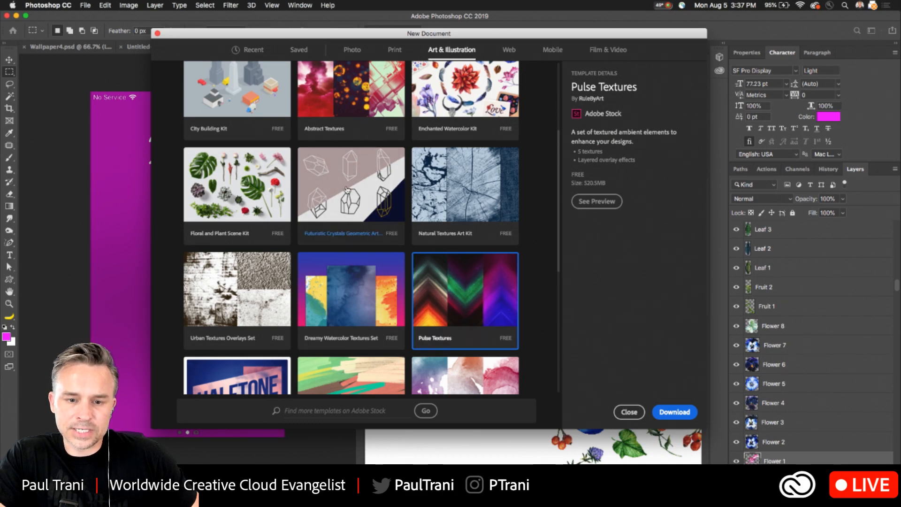
left_click(357, 202)
left_click(419, 292)
scroll(419, 291, "up", 3)
scroll(420, 292, "down", 2)
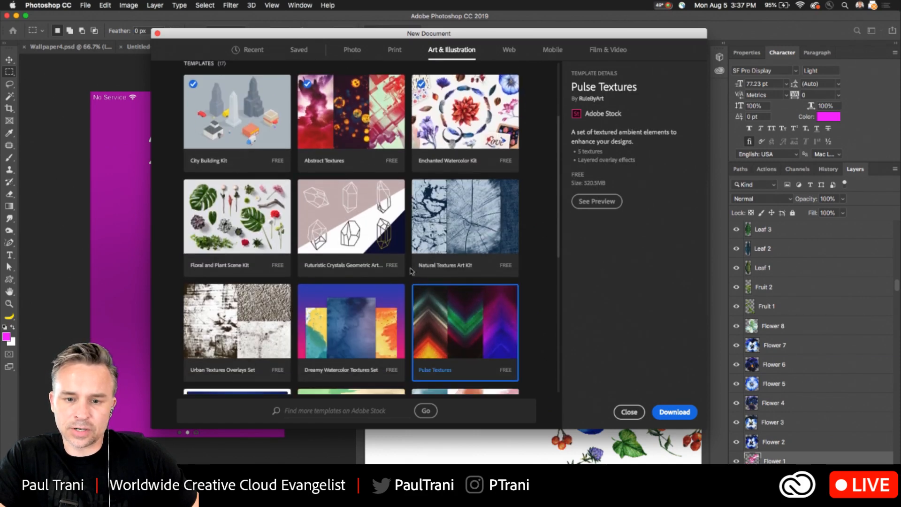
Step: Preview the Enchanted Watercolor Kit template, then return to the template list
left_click(422, 122)
left_click_drag(417, 35, 197, 29)
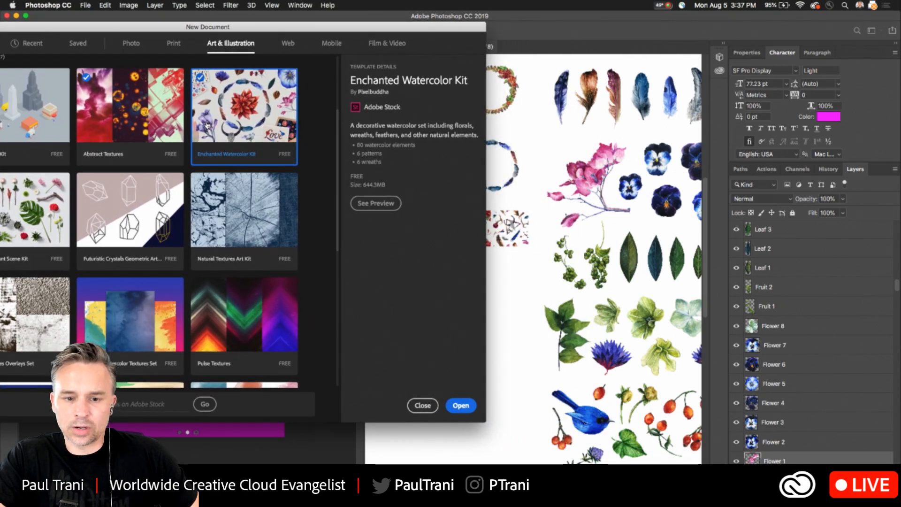
left_click(375, 203)
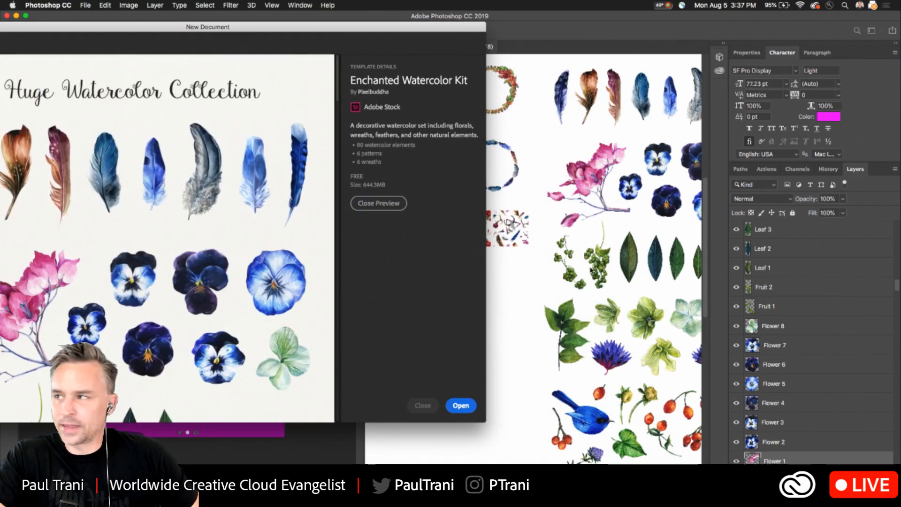
double_click(263, 30)
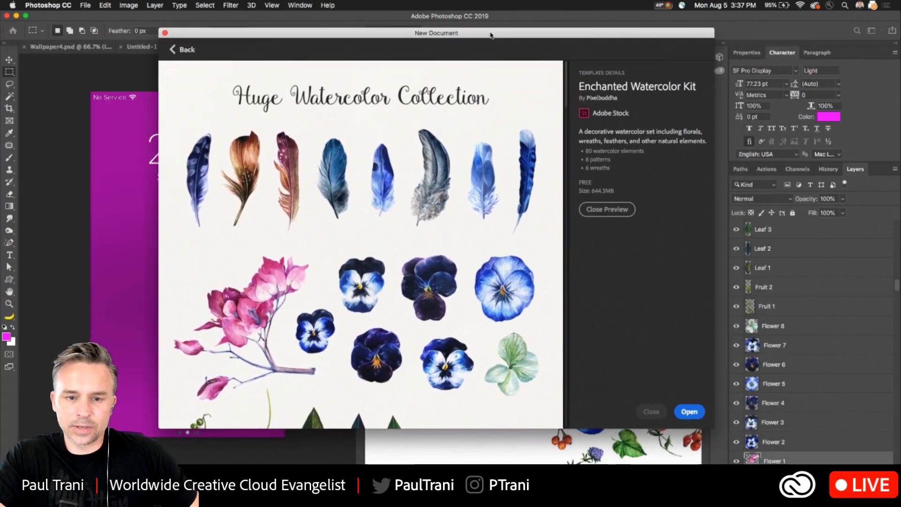
left_click(183, 48)
Step: Start downloading the free Pulse Textures template and close the New Document dialog
left_click(456, 322)
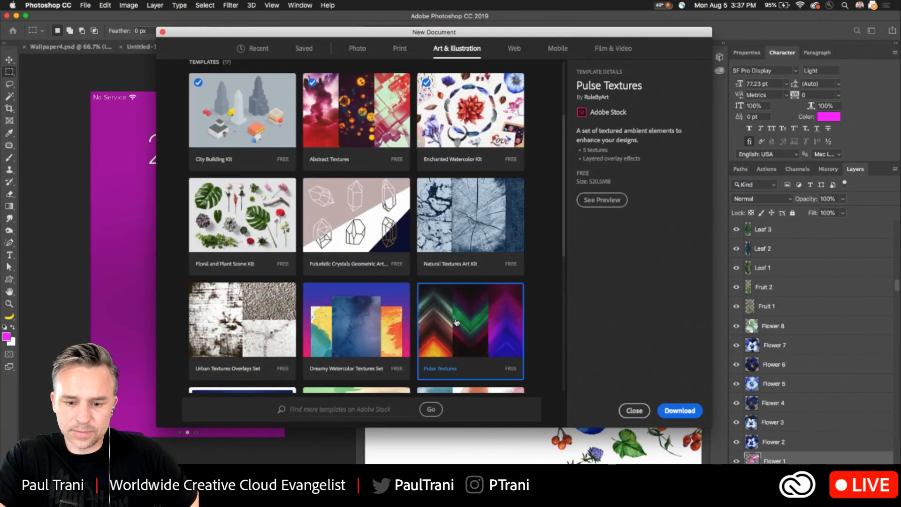
left_click(679, 411)
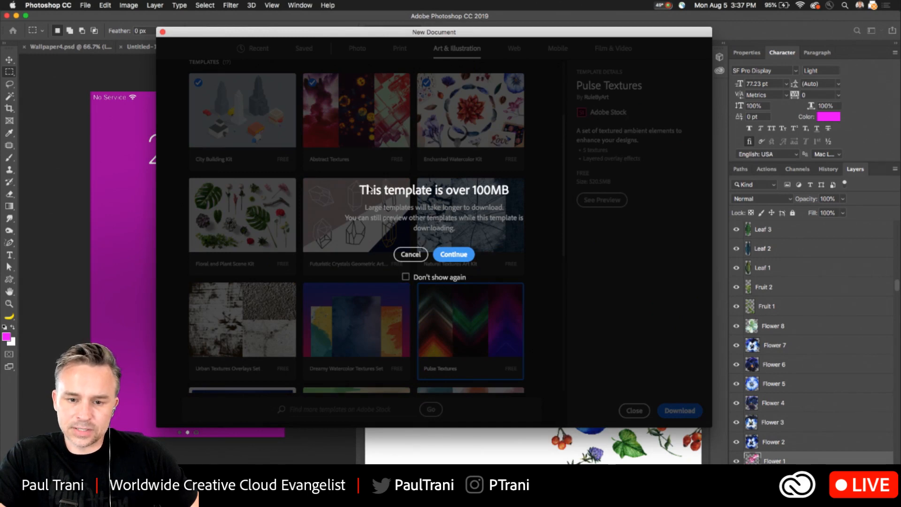
left_click(444, 254)
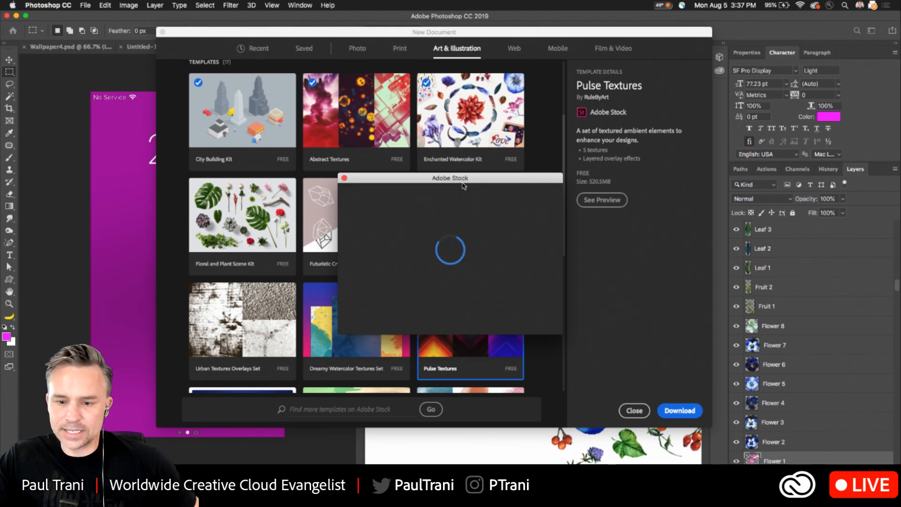
left_click(449, 189)
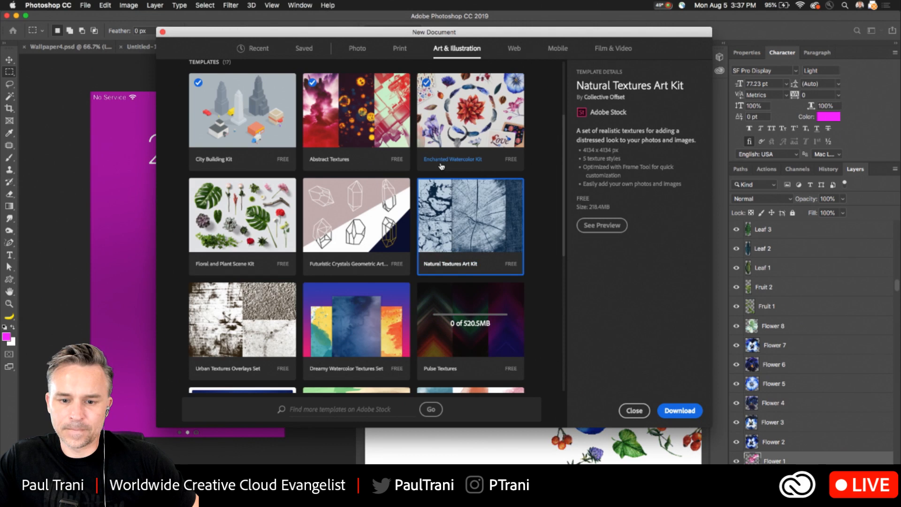
left_click(461, 358)
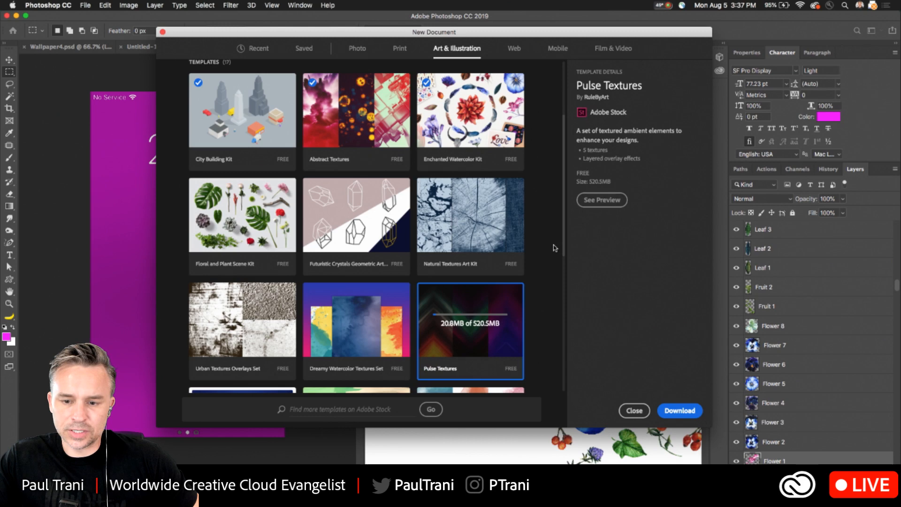
left_click(634, 411)
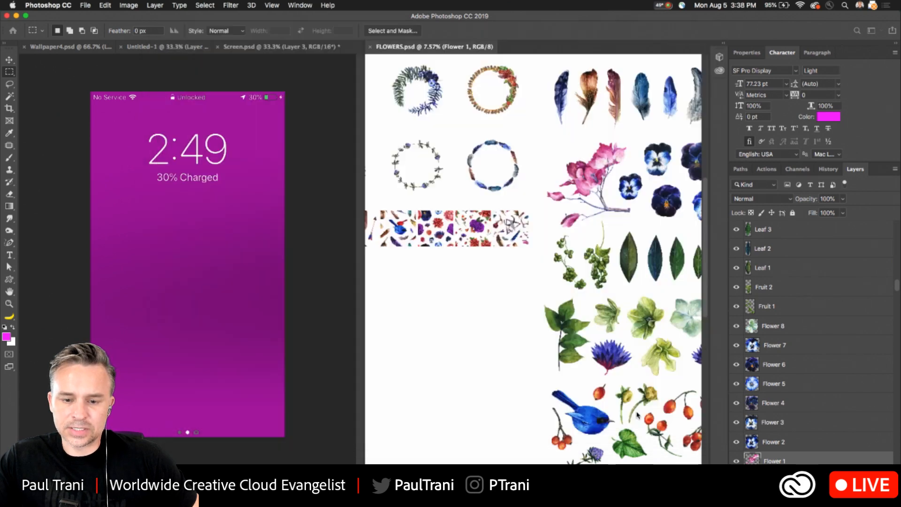
Step: Copy the horned skull layer Antler 2 from FLOWERS.psd into Screen.psd, directly above Layer 3
left_click(9, 60)
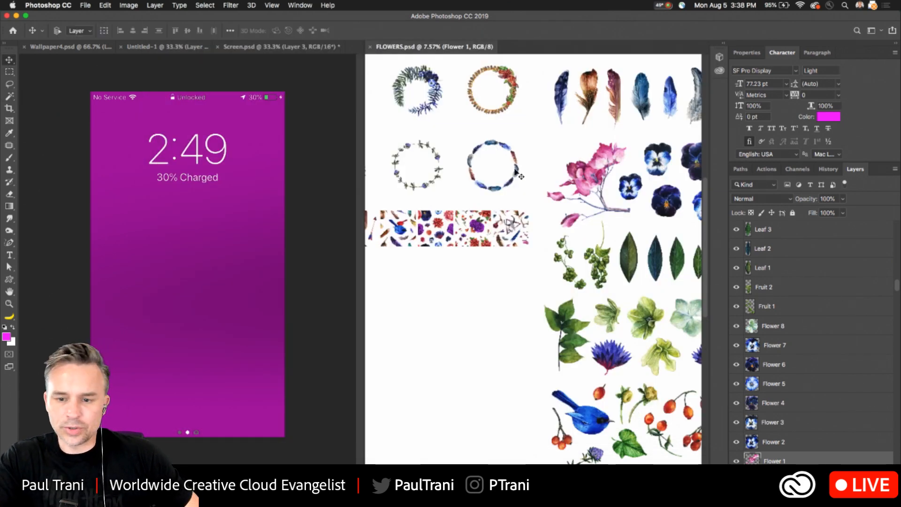
scroll(521, 179, "right", 5)
left_click(242, 219)
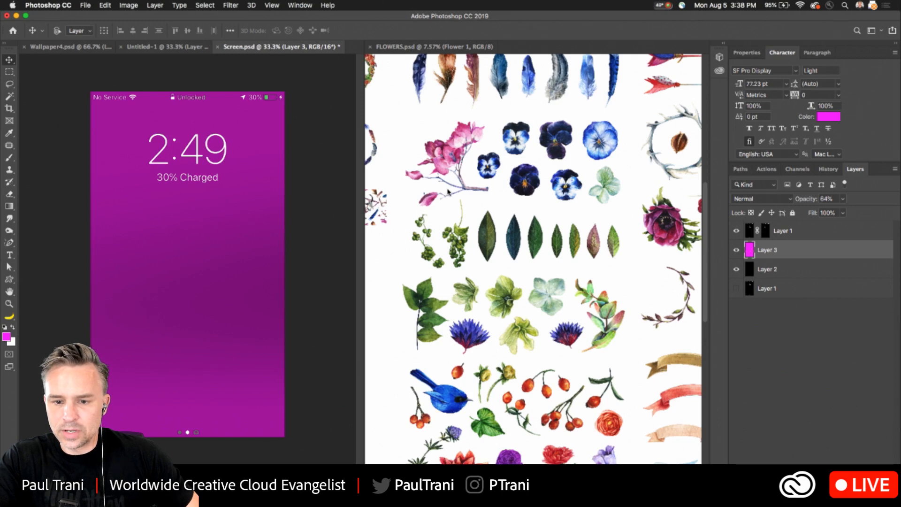
left_click(448, 192)
scroll(535, 207, "up", 5)
scroll(535, 207, "left", 5)
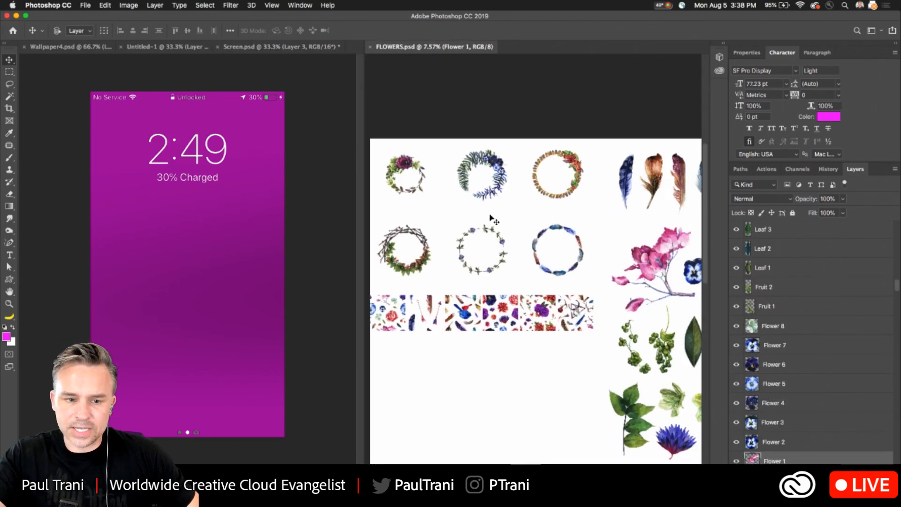
scroll(494, 218, "up", 3)
scroll(503, 214, "down", 3)
scroll(502, 215, "right", 5)
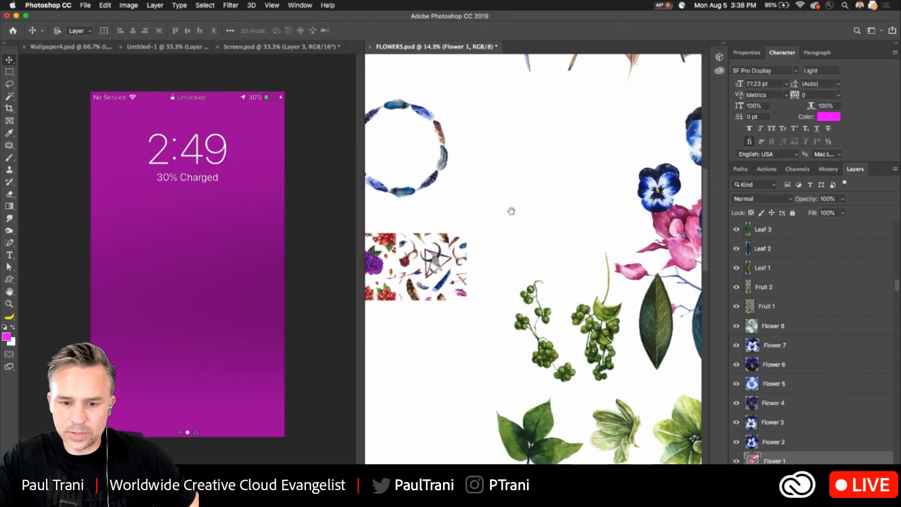
scroll(511, 211, "right", 10)
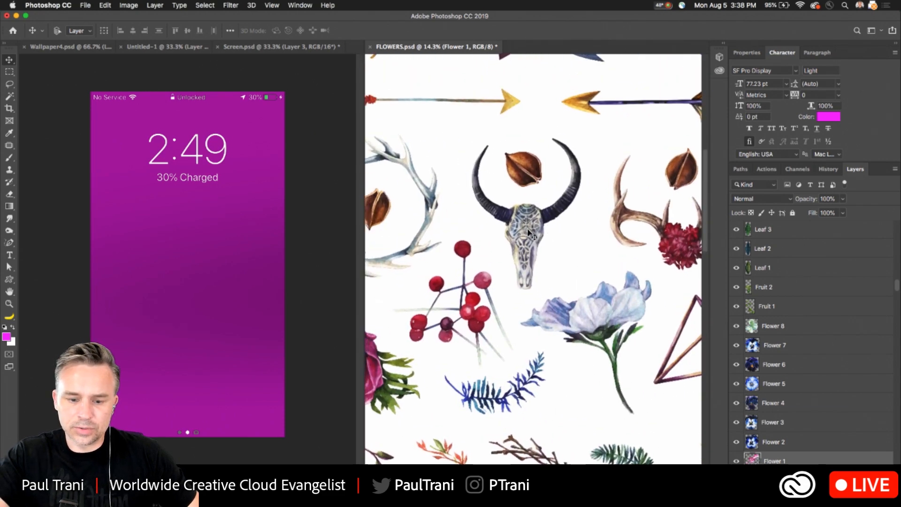
left_click(531, 229)
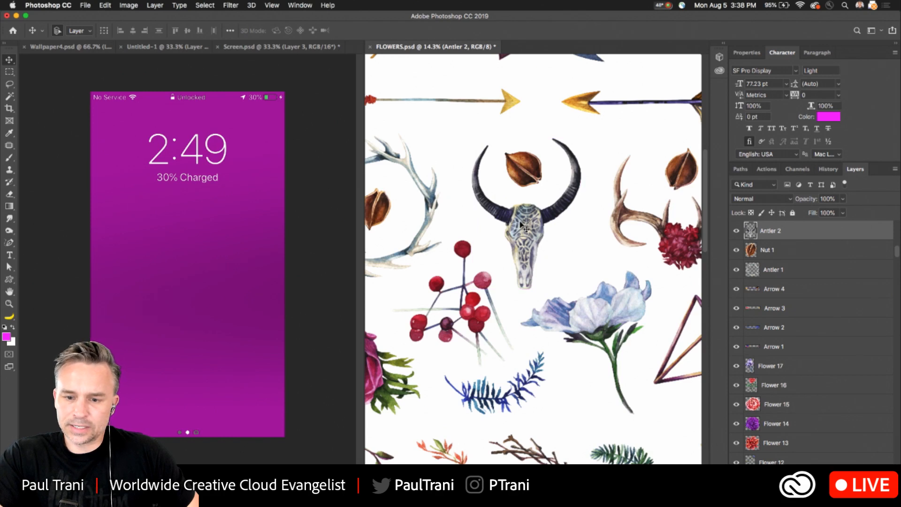
left_click_drag(791, 233, 200, 223)
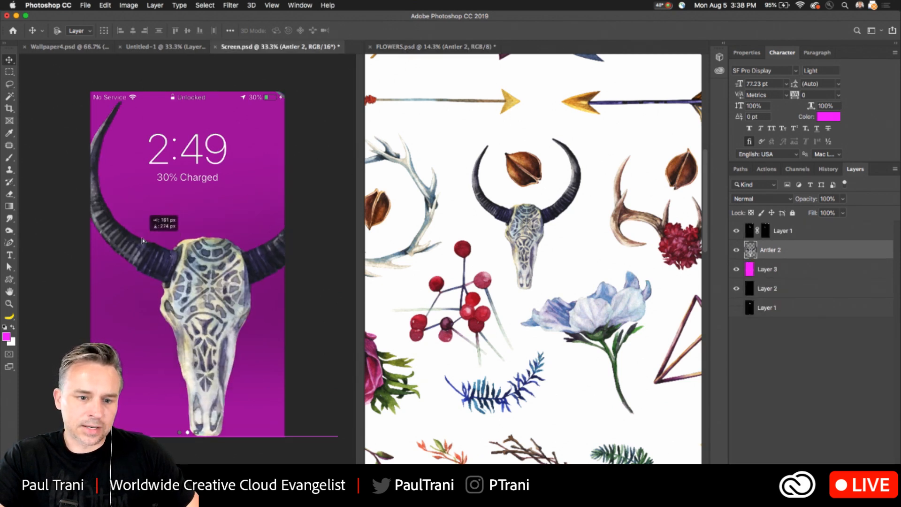
Step: Scale the skull to about 54% and position it centrally below the lock screen clock
key("super+t")
left_click_drag(83, 81, 197, 241)
left_click_drag(248, 326, 170, 255)
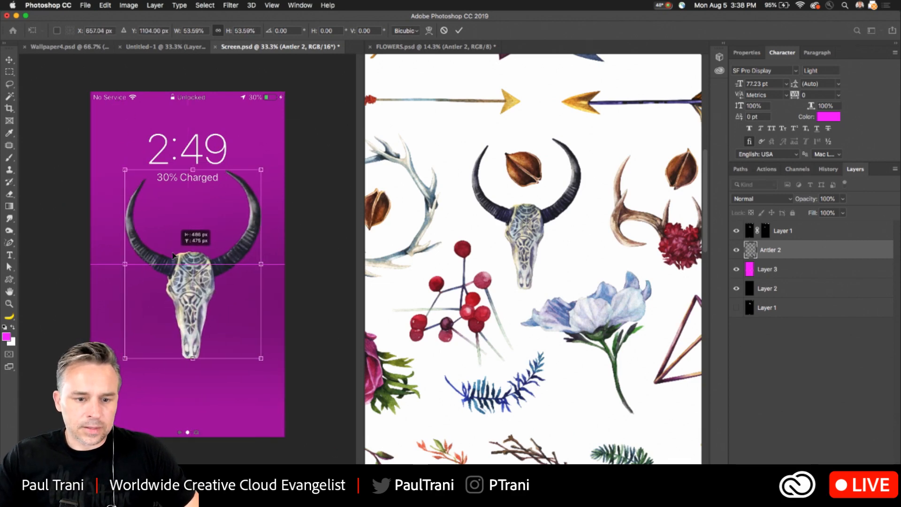
key("Return")
Step: Copy the pink blossom branch layer Flower 1 from FLOWERS.psd into Screen.psd, above the skull layer
left_click(386, 363)
left_click_drag(386, 363, 597, 346)
key("super+minus")
key("super+minus")
left_click_drag(474, 284, 610, 399)
left_click_drag(478, 332, 450, 104)
left_click_drag(433, 332, 434, 379)
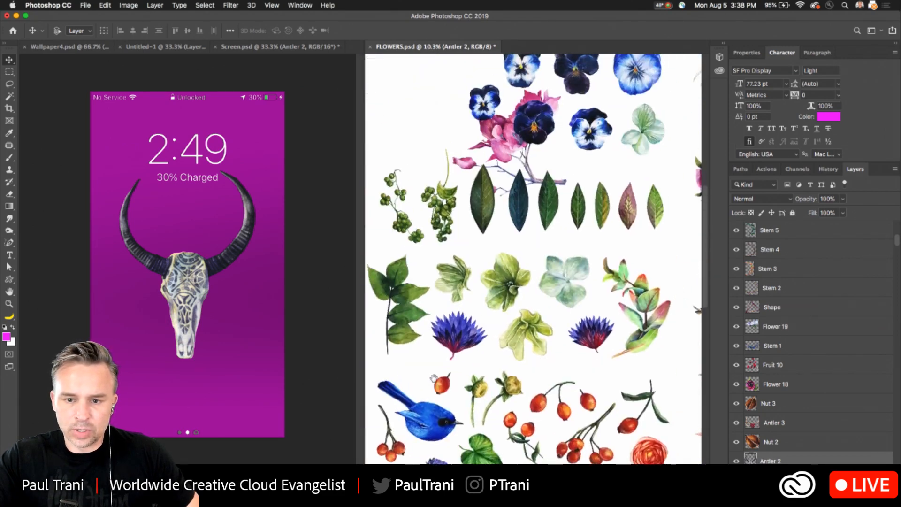
left_click(504, 149, "super")
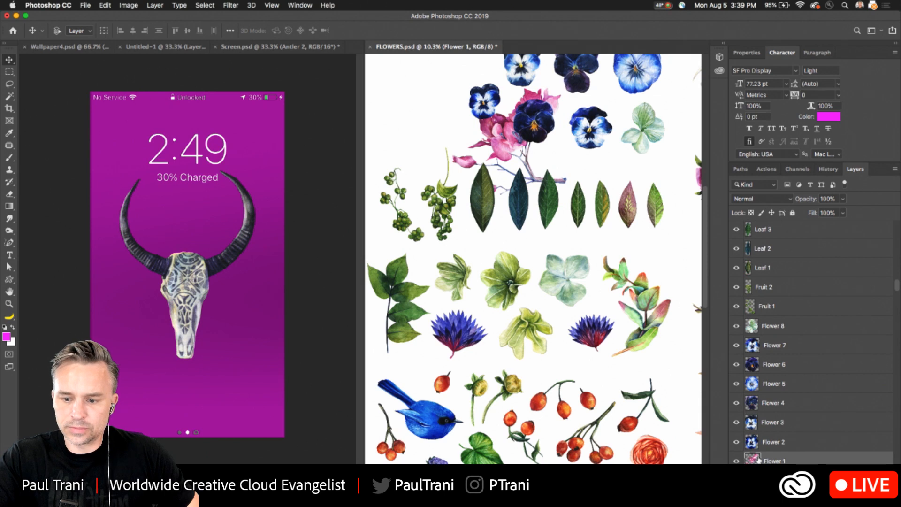
left_click_drag(758, 460, 198, 273)
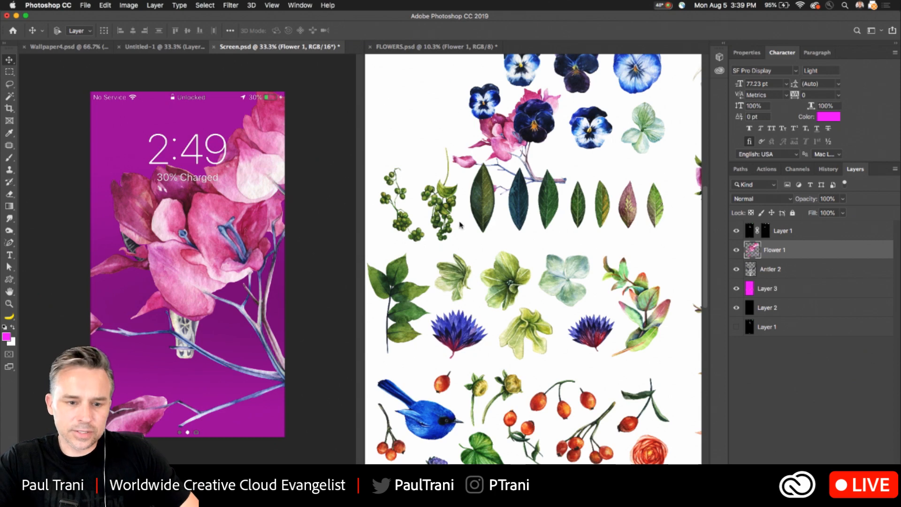
Step: Scale the blossom branch to about 22%, rotate it about -13.6°, and place it against the left side of the skull
left_click_drag(221, 210, 164, 229)
key("super+t")
left_click_drag(93, 107, 44, 171)
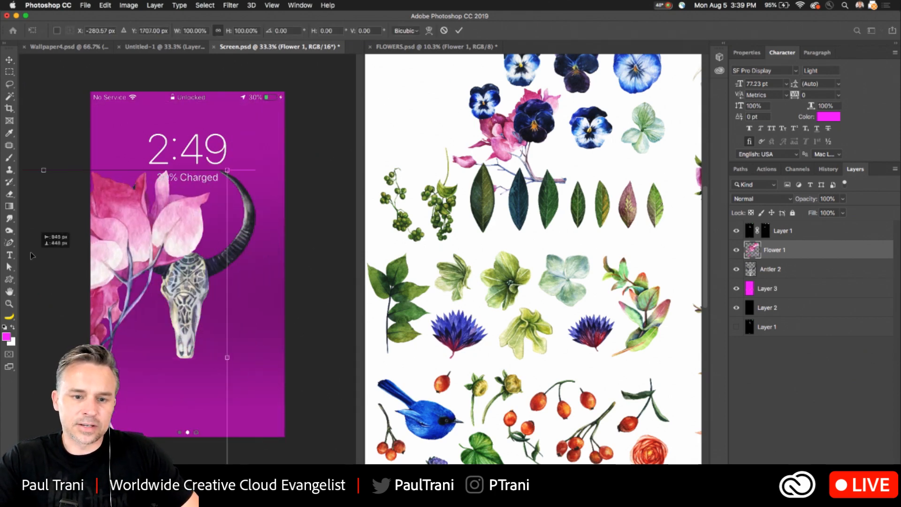
mouse_move(227, 169)
left_mouse_down()
mouse_move(93, 307)
mouse_move(231, 170)
left_mouse_up()
left_click_drag(269, 148, 148, 271)
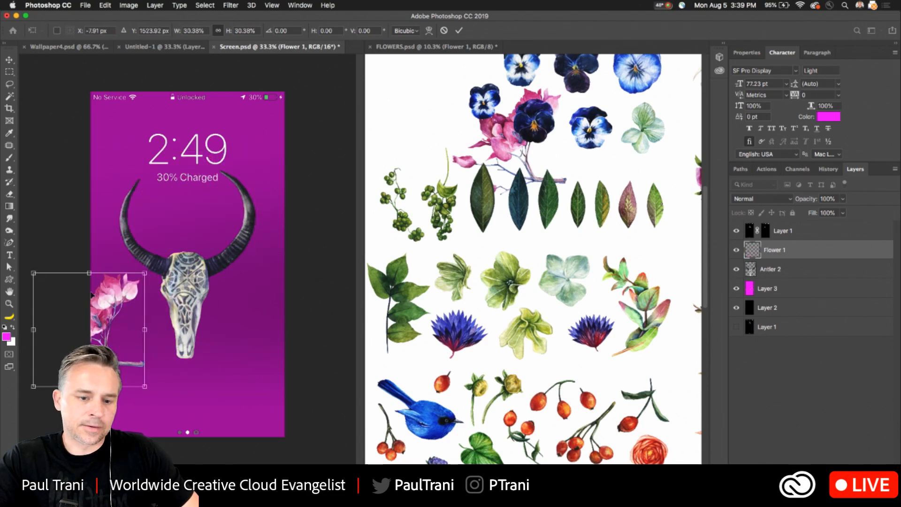
left_click_drag(93, 289, 123, 268)
left_click_drag(59, 255, 78, 290)
left_click_drag(123, 332, 121, 335)
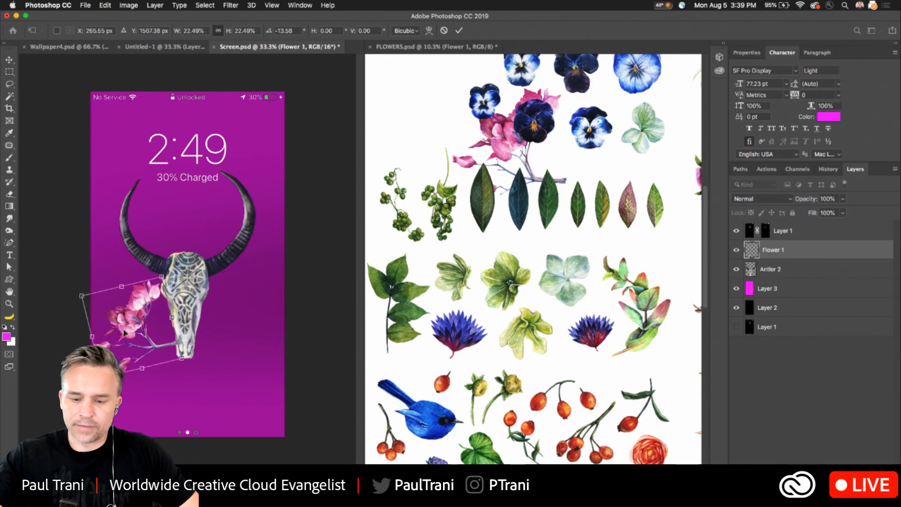
key("Return")
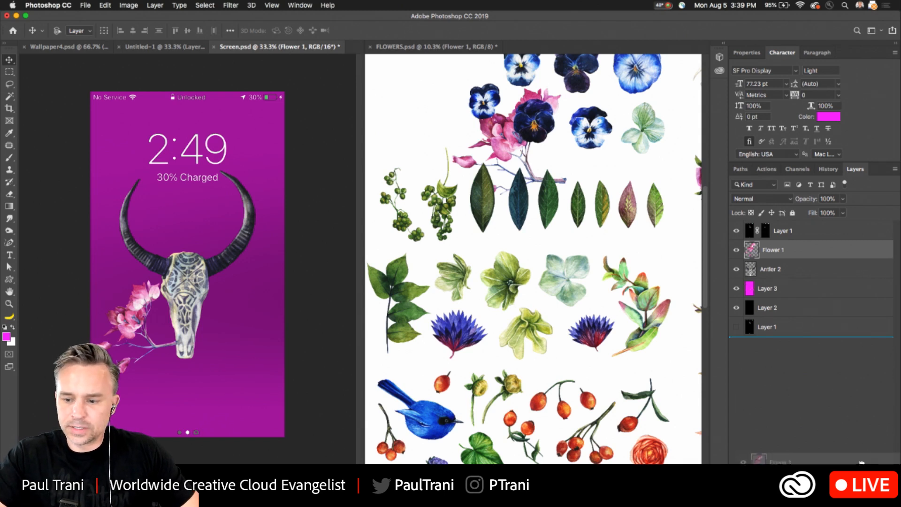
Step: Duplicate the blossom branch Flower 1, flip the copy horizontally and place it as a mirror image on the right side of the skull
key("super+j")
key("super+t")
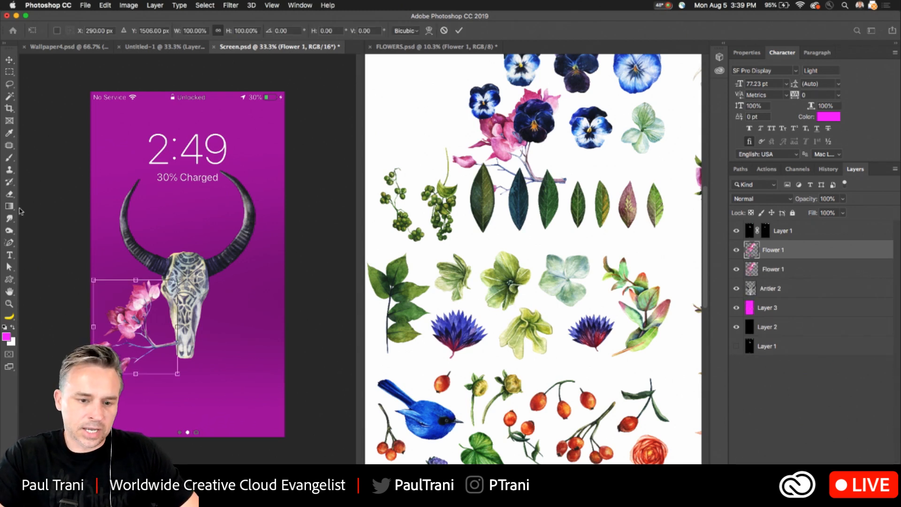
right_click(126, 312)
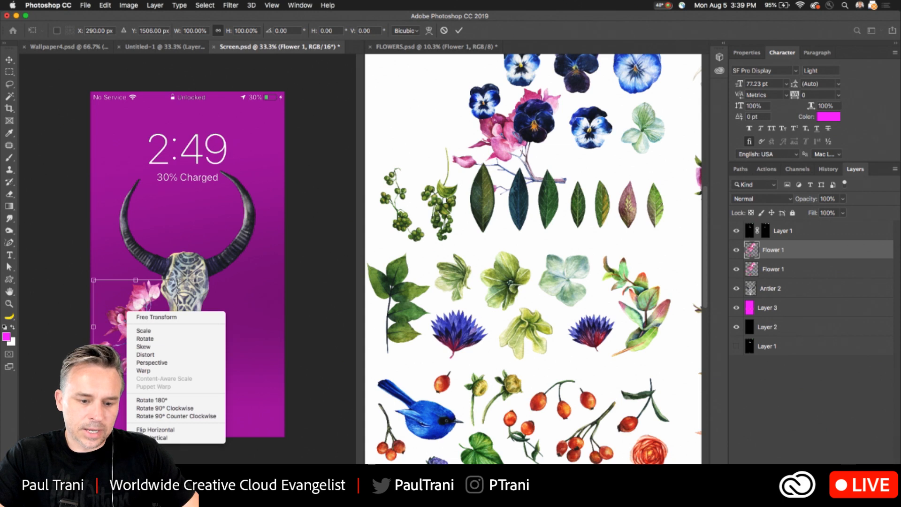
left_click(155, 430)
left_click_drag(125, 326, 228, 325)
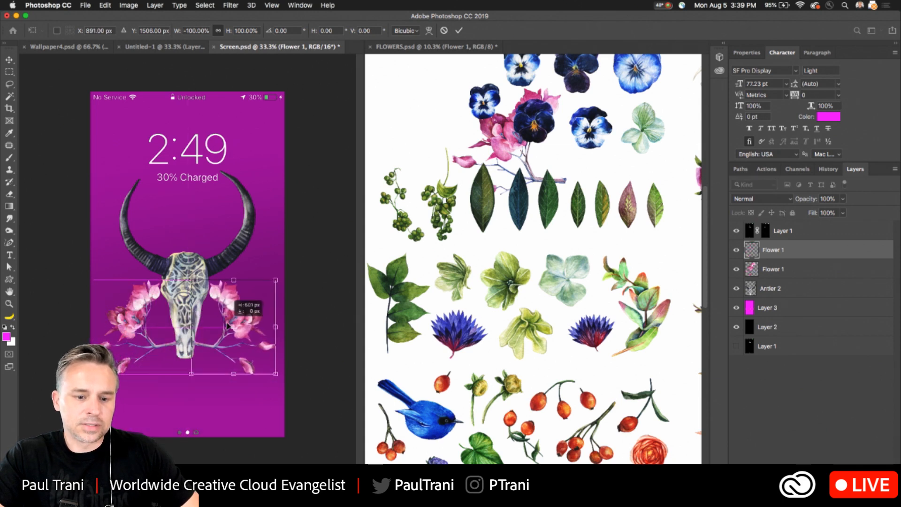
key("Return")
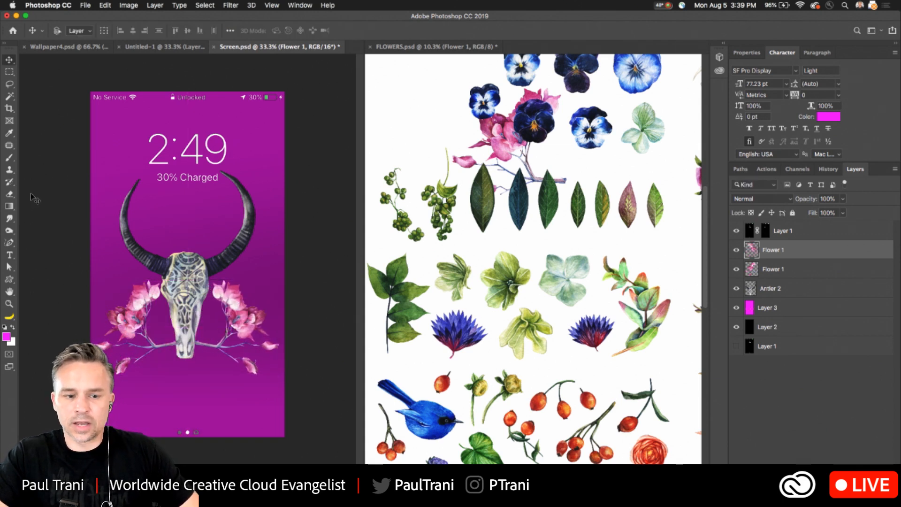
Step: Hide the magenta Layer 3 and add an empty layer above the upper Flower 1 layer
left_click(768, 315)
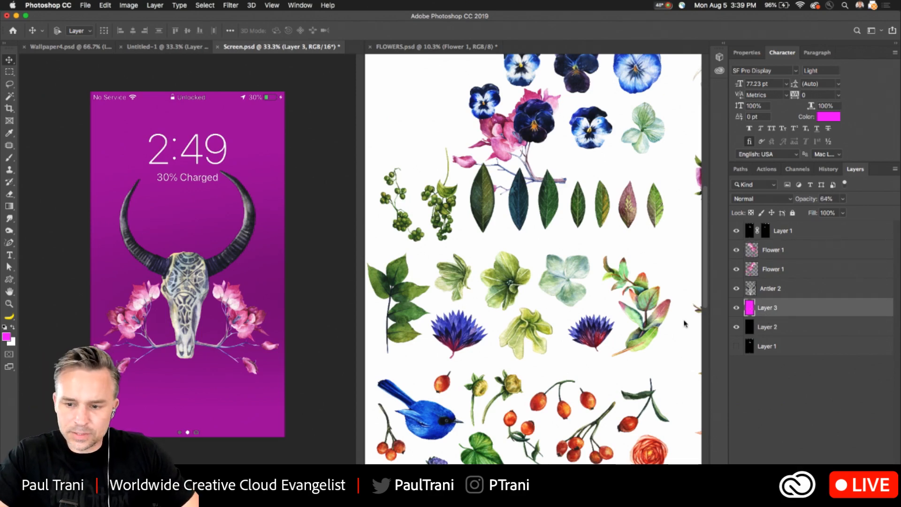
left_click(737, 310)
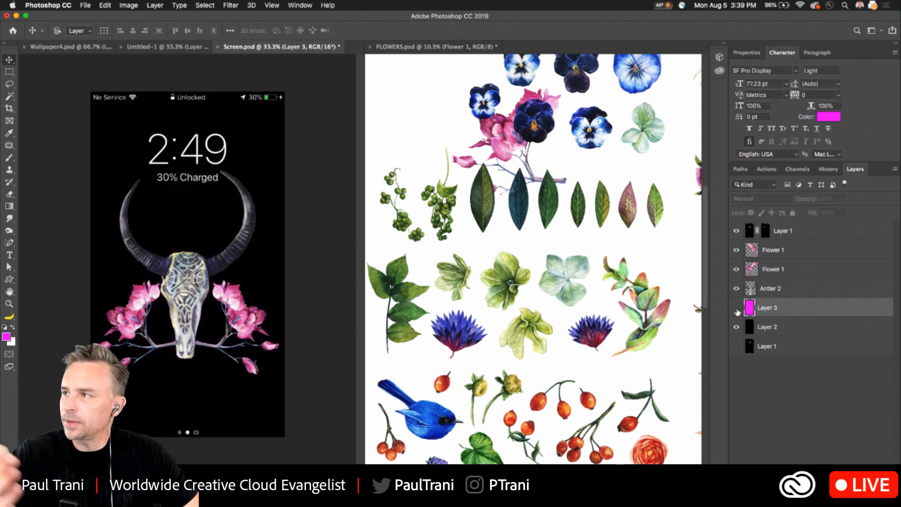
left_click(806, 250)
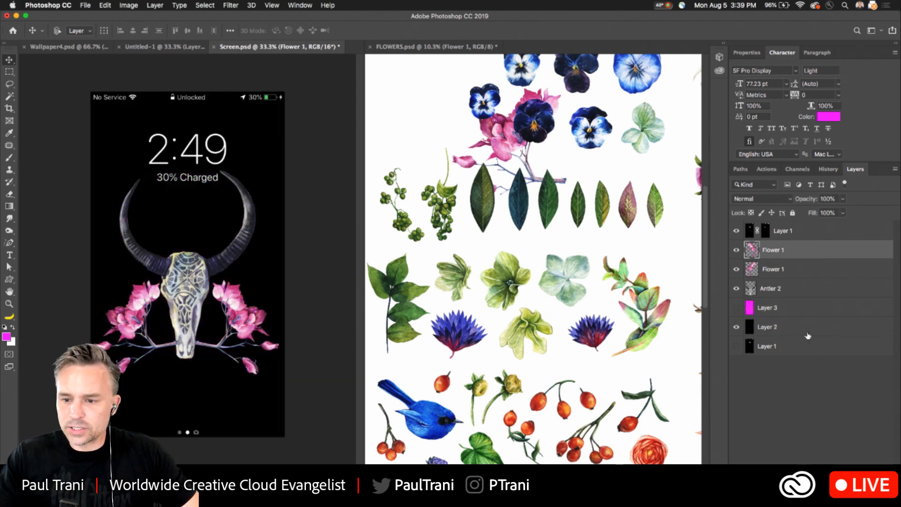
key("super+shift+alt+n")
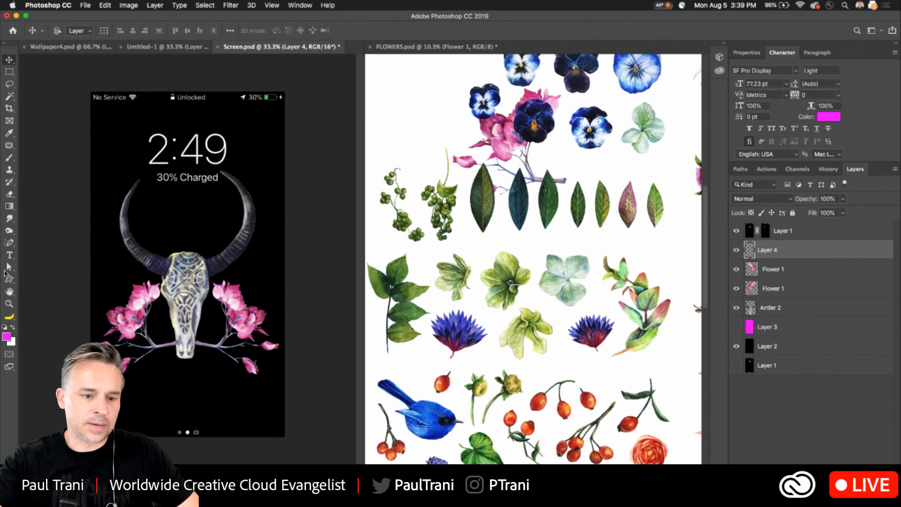
Step: Merge FLOWERS.psd into the same tab group as the other documents and bring Screen.psd to the front
scroll(64, 229, "up", 4)
scroll(237, 134, "down", 3)
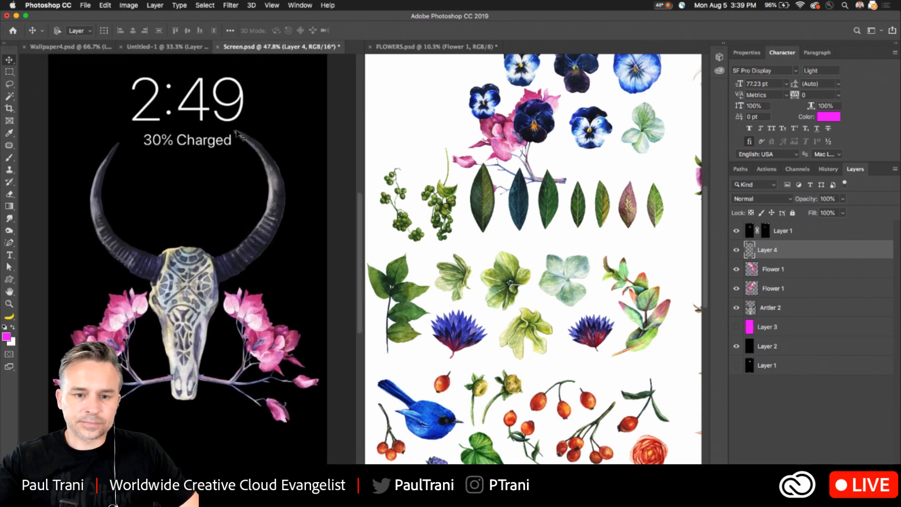
left_click_drag(408, 47, 378, 50)
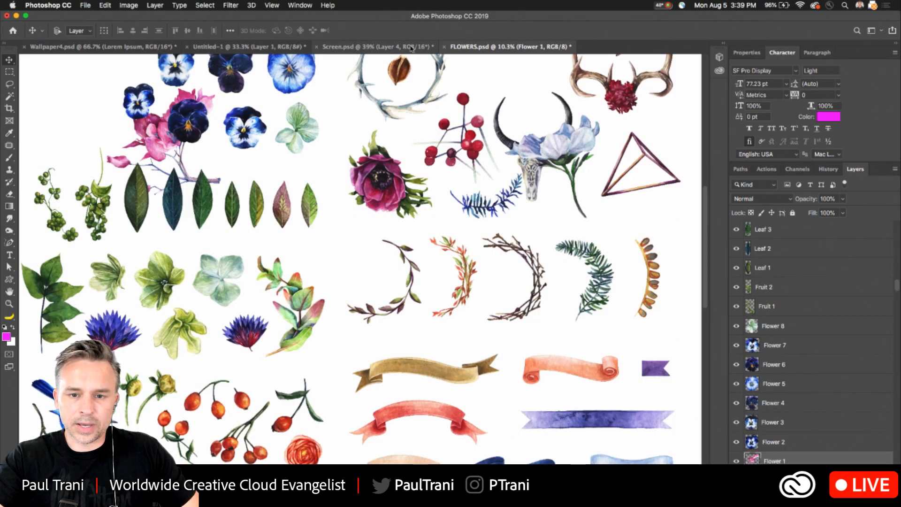
left_click(379, 50)
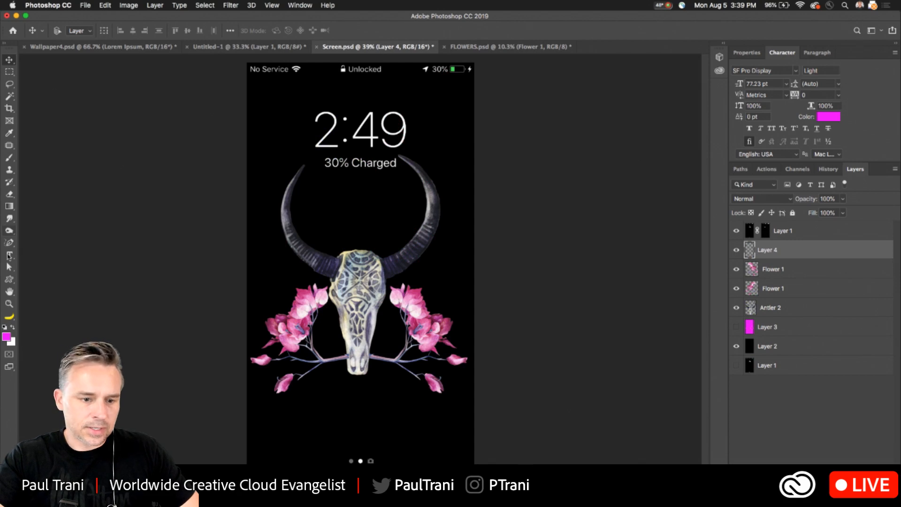
Step: Draw a magenta triangle-frame custom shape about 1143 px wide and 986 px high, centred over the skull
left_click_drag(10, 282, 42, 324)
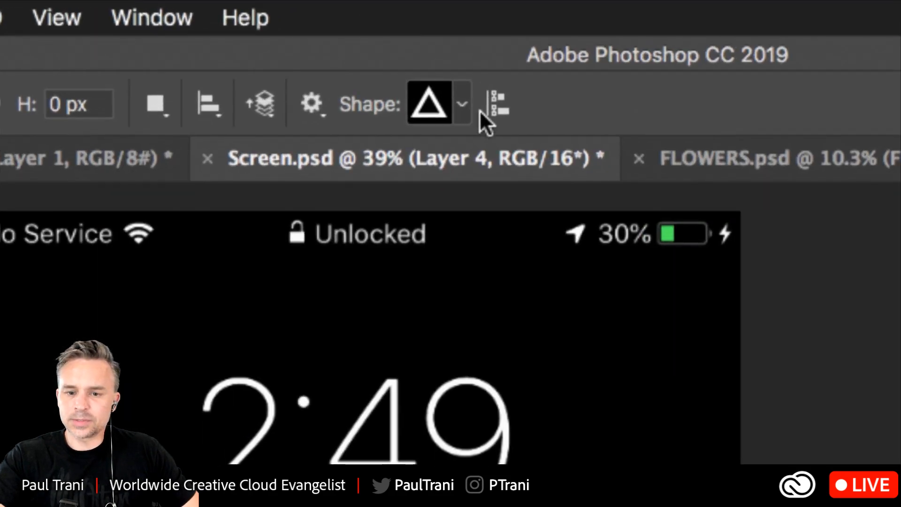
left_click(462, 106)
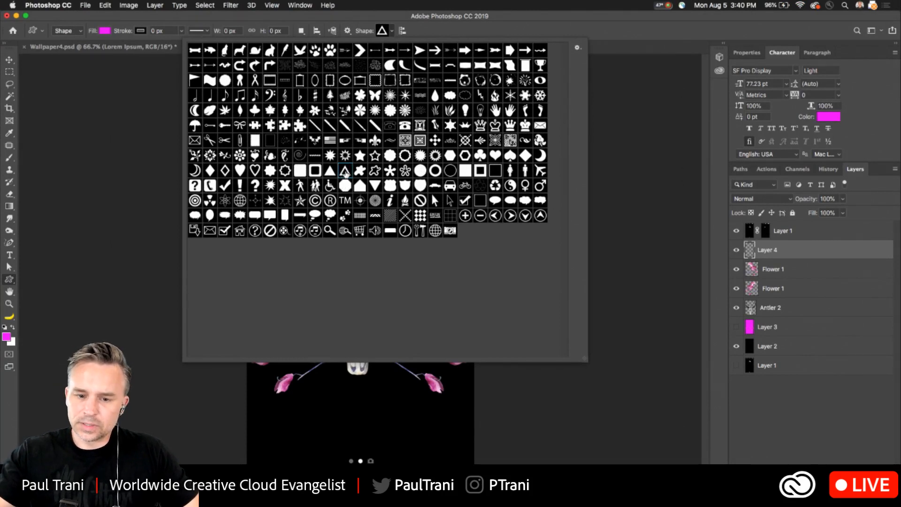
double_click(344, 173)
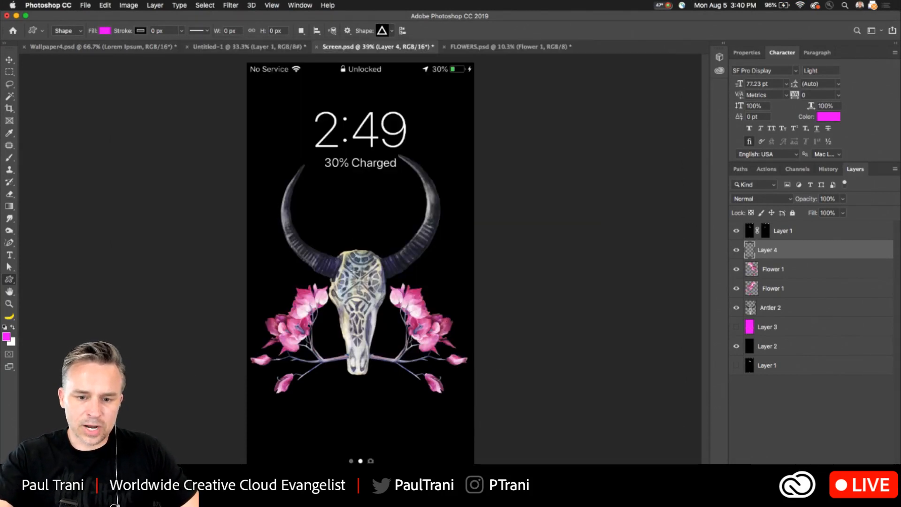
left_click_drag(360, 279, 466, 413)
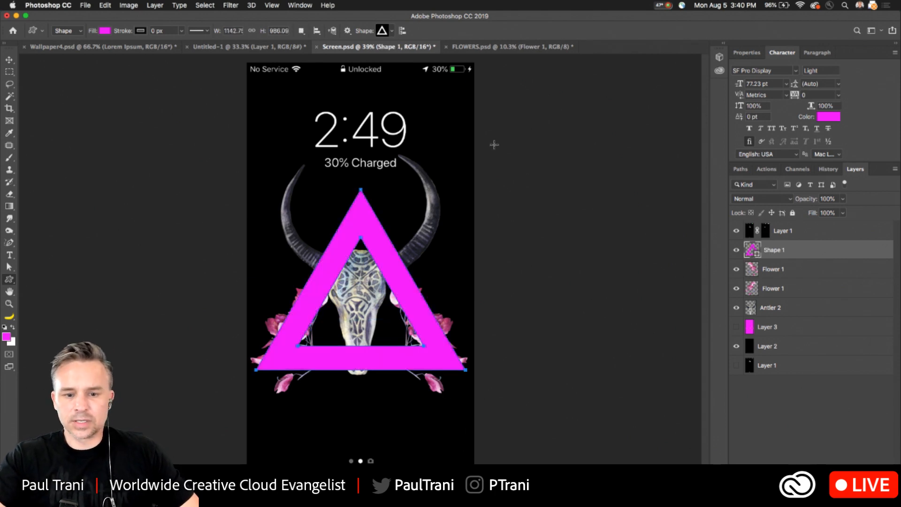
Step: Turn the triangle frame upside down in place with Free Transform so it points downward
key("super+t")
left_click_drag(254, 182, 502, 405)
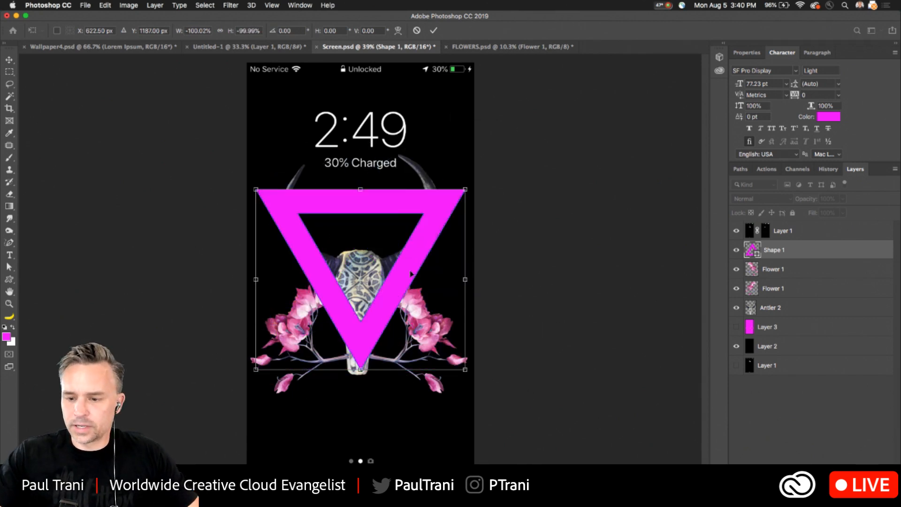
key("Return")
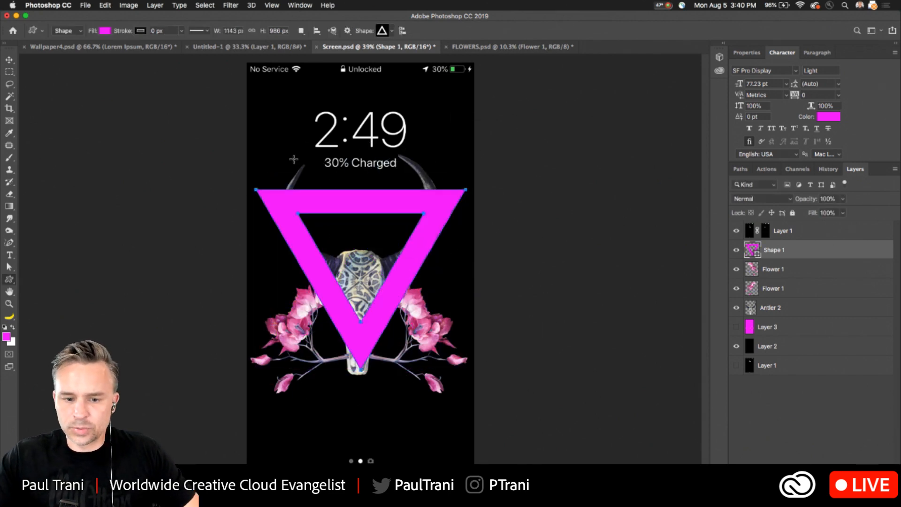
Step: Recolor the triangle with pink dc8abd sampled from the blossoms and move its Shape 1 layer directly below Antler 2
double_click(750, 251)
left_click(290, 346)
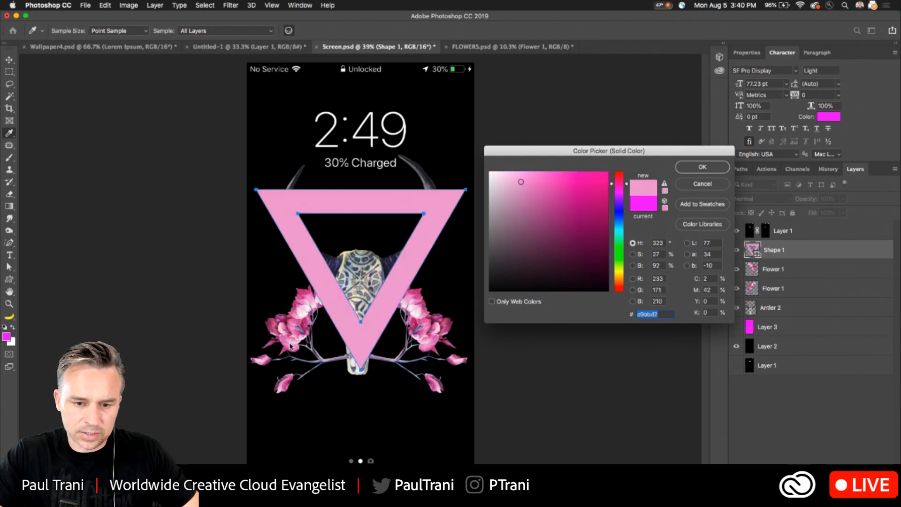
left_click_drag(283, 324, 286, 325)
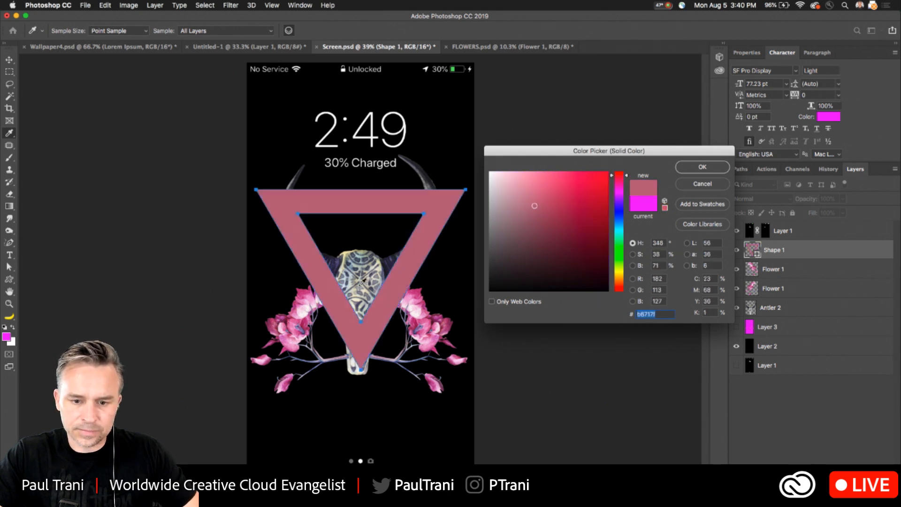
left_click(416, 289)
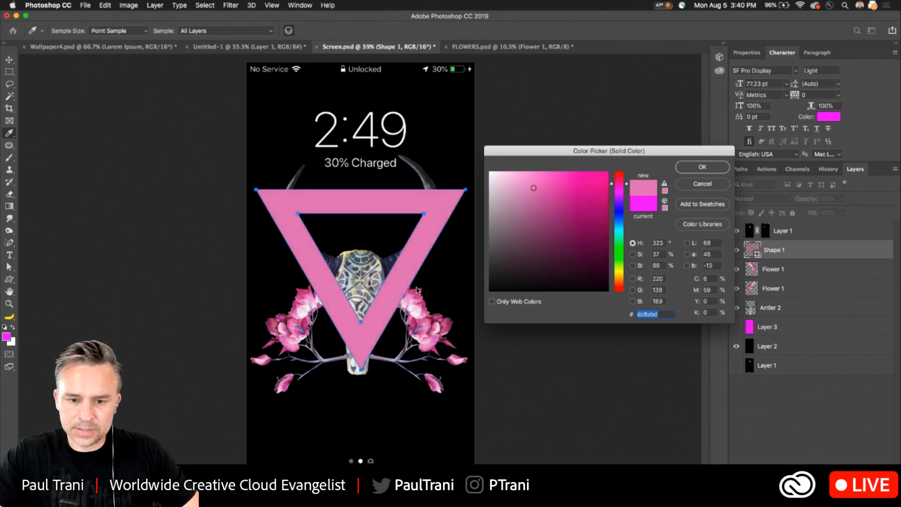
left_click(704, 166)
left_click_drag(794, 258, 801, 310)
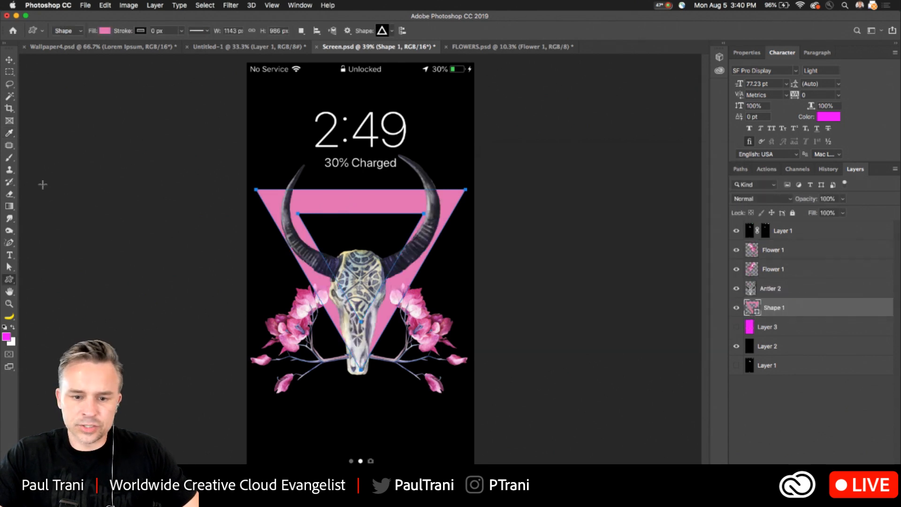
Step: Select the layers from Shape 1 up to the top Flower 1 and move the whole artwork slightly down, away from the clock text
left_click(10, 83)
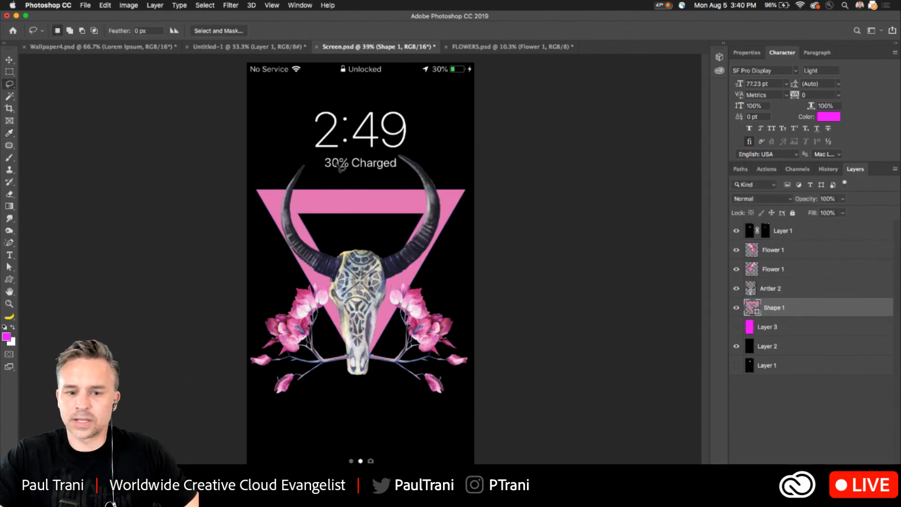
left_click(767, 255, "shift")
left_click(8, 59)
left_click_drag(227, 210, 226, 233)
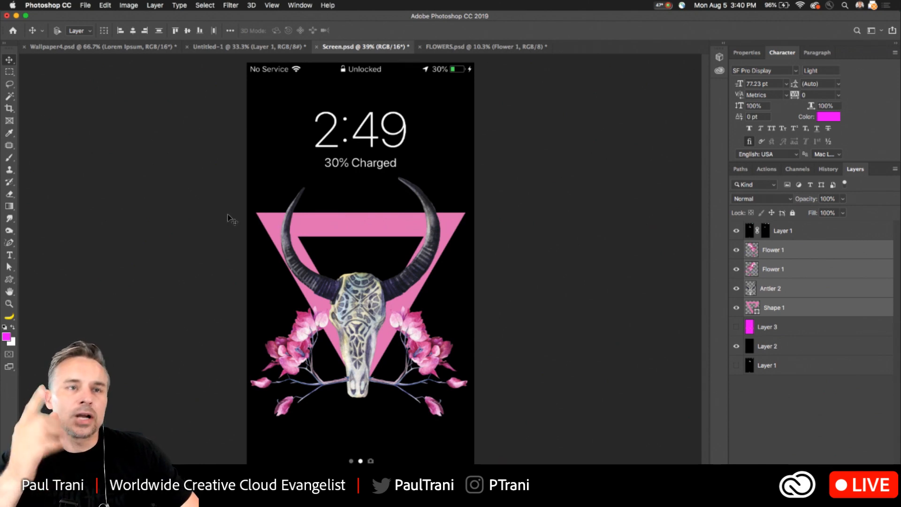
left_click(798, 231)
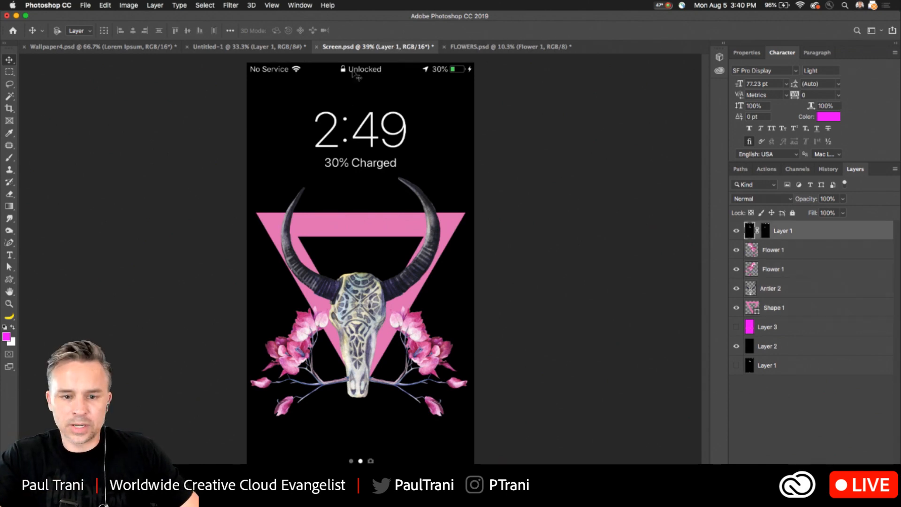
key("super+equal")
left_click_drag(289, 81, 308, 266)
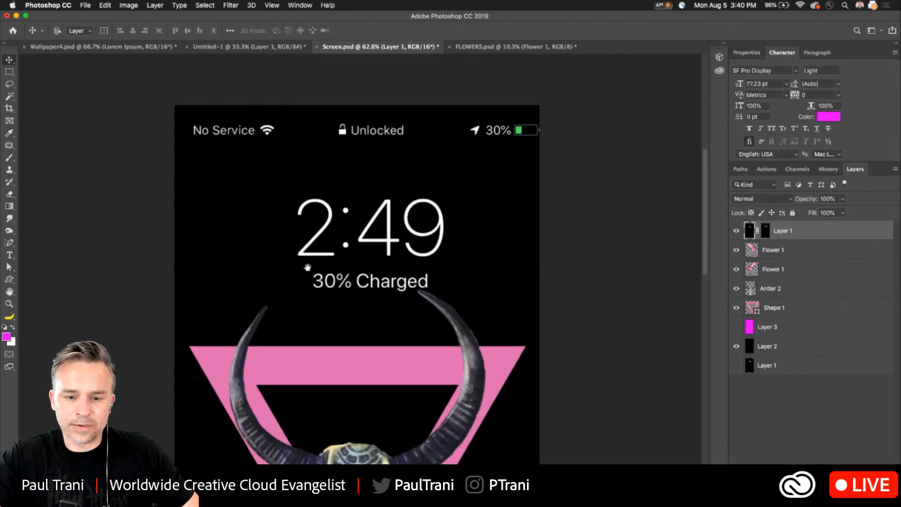
scroll(309, 319, "down", 2)
key("super+minus")
key("super+minus")
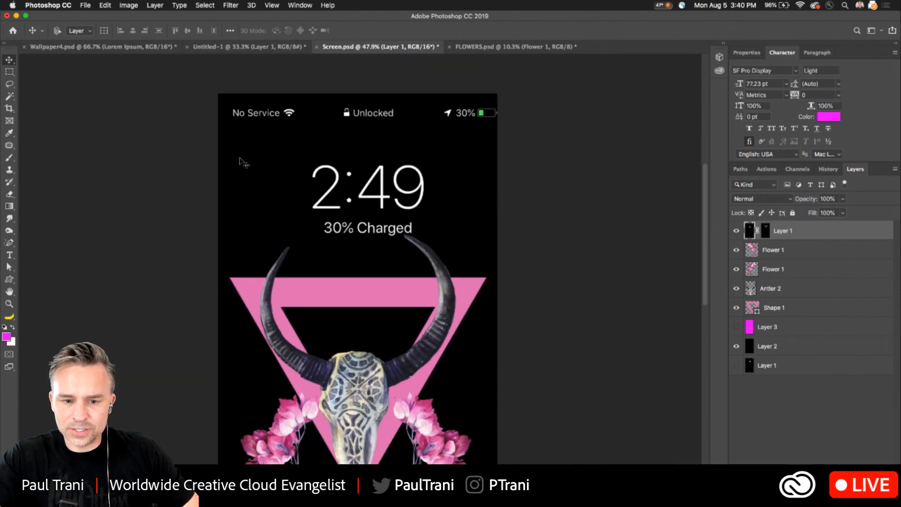
left_click_drag(299, 221, 298, 195)
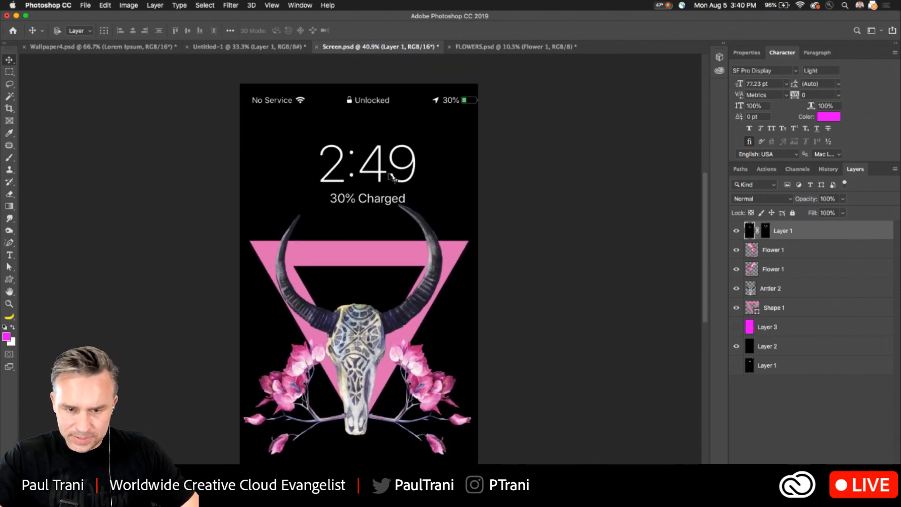
Step: Rotate the horned skull on layer Antler 2 slightly clockwise so it stands upright within the triangle
left_click(779, 289)
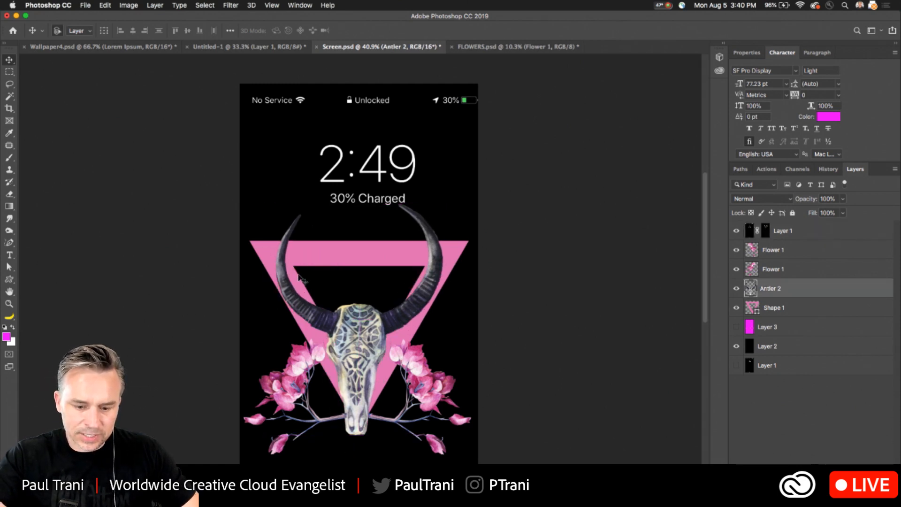
key("super+t")
left_click_drag(230, 237, 285, 305)
key("Return")
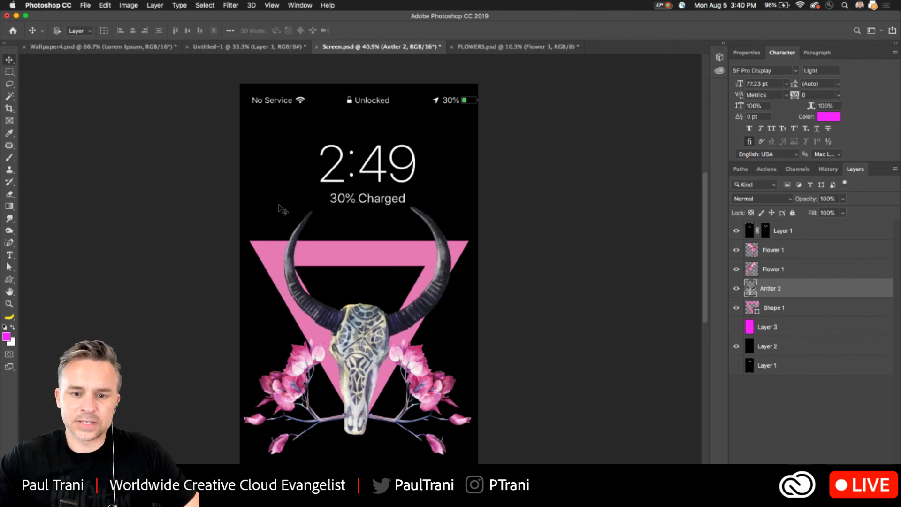
Step: Make a rectangular selection tightly around the clock digits 2:49 with the topmost lock screen layer, Layer 1, active
left_click(804, 233)
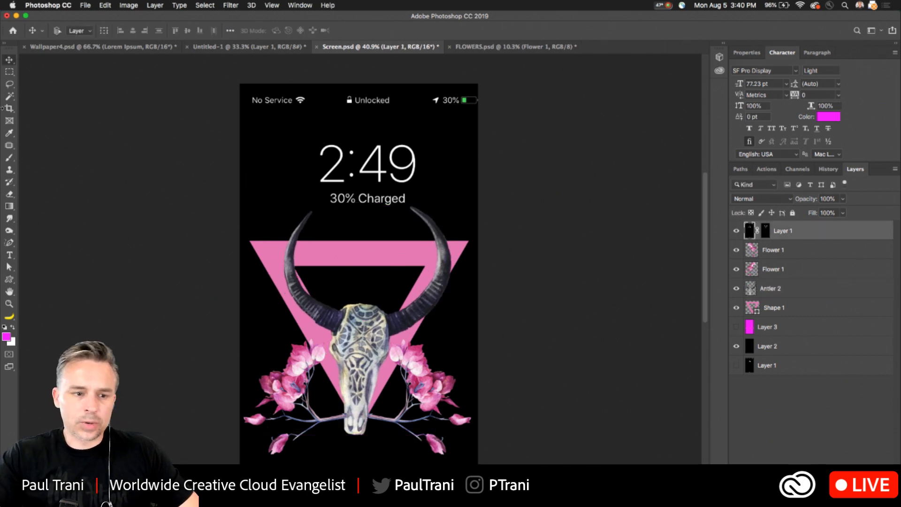
left_click(8, 85)
scroll(311, 144, "up", 5)
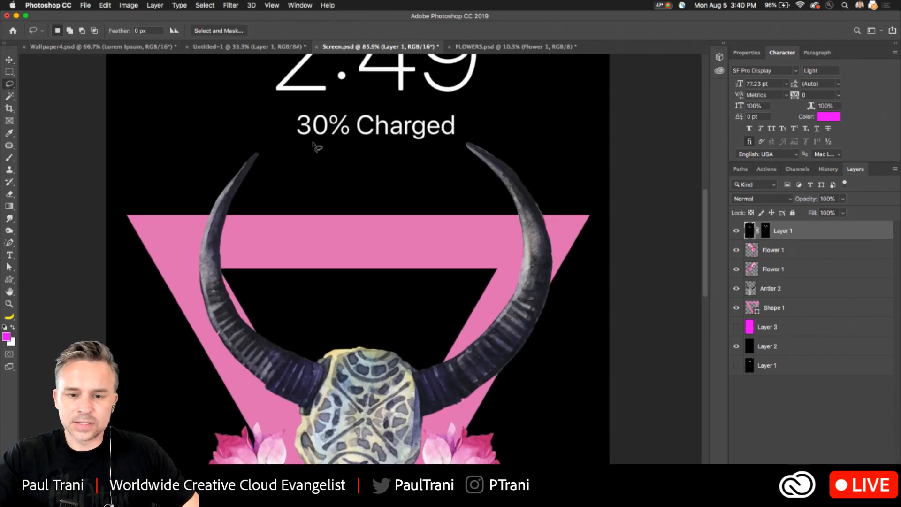
left_click_drag(314, 143, 319, 337)
scroll(358, 264, "up", 2)
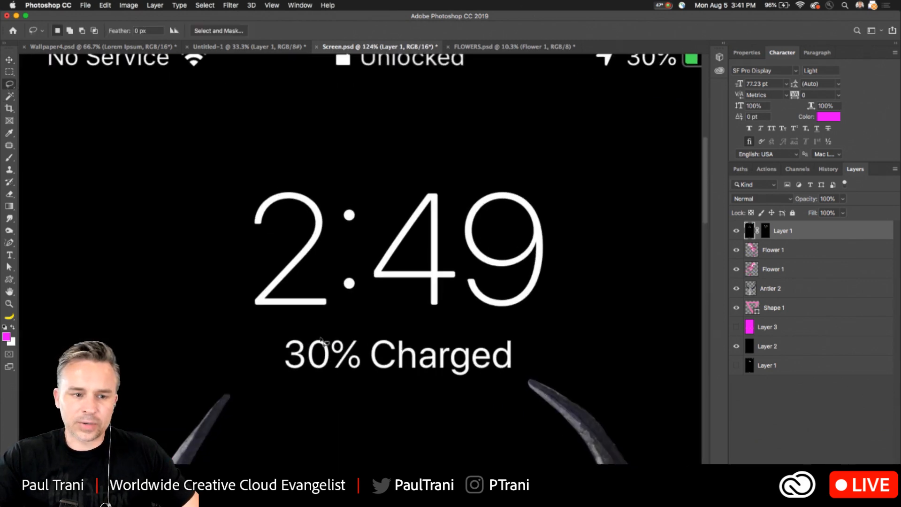
key("m")
left_click_drag(245, 186, 547, 313)
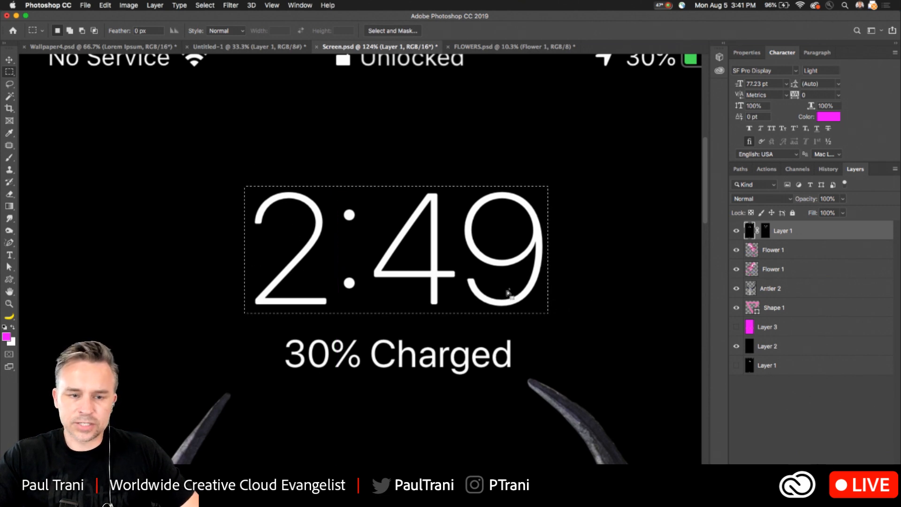
Step: Run Match Font on the selected clock digits to look up similar typefaces
left_click(119, 5)
mouse_move(179, 6)
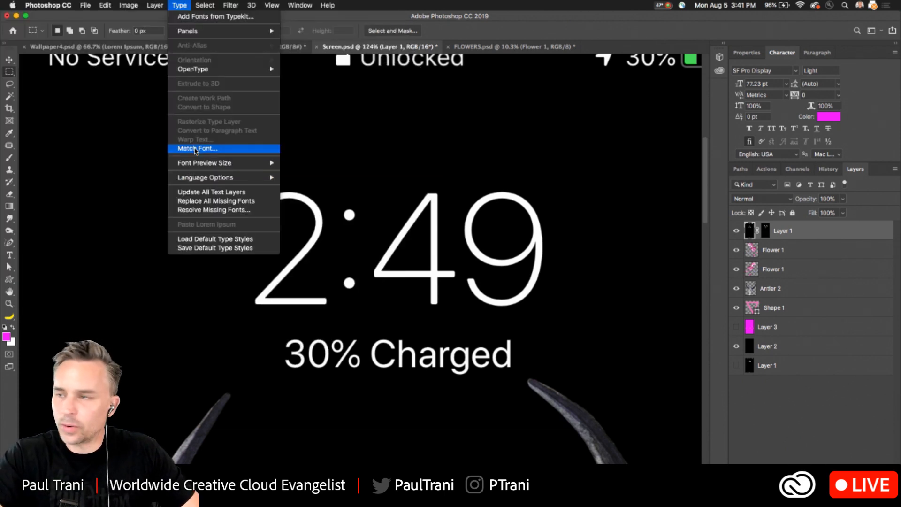
left_click(196, 150)
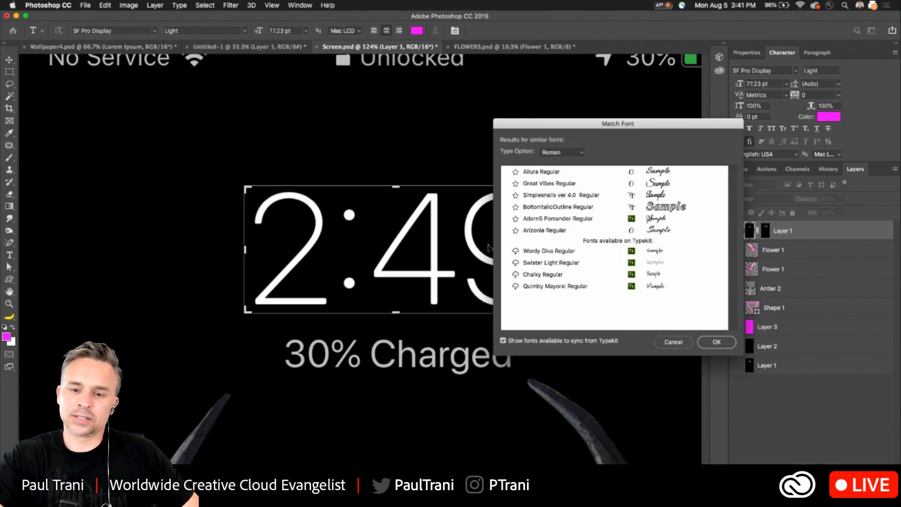
Step: Review the similar typefaces suggested for the clock digits and close Match Font without applying any
left_click_drag(511, 126, 569, 126)
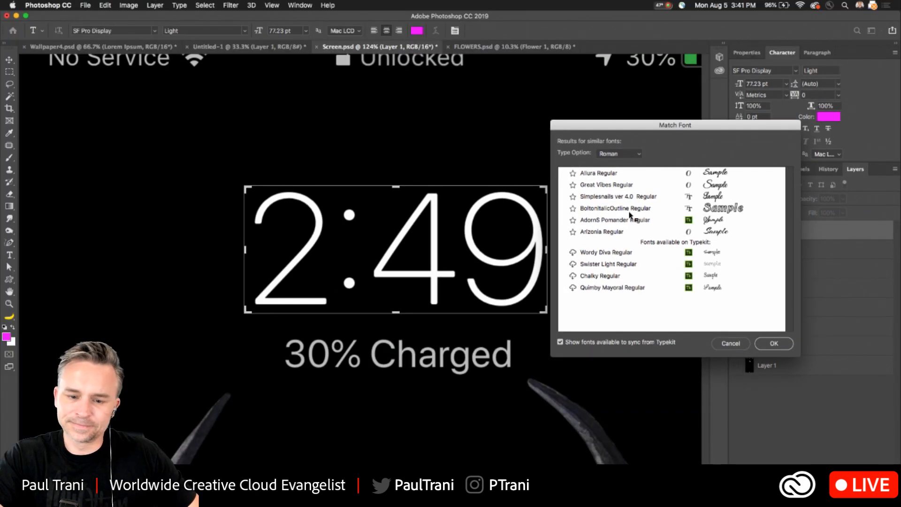
key("Escape")
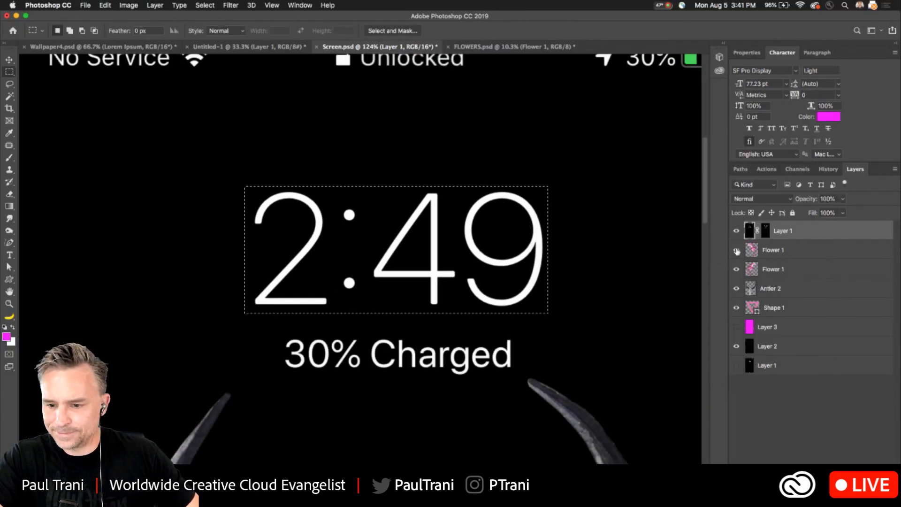
left_click(765, 230)
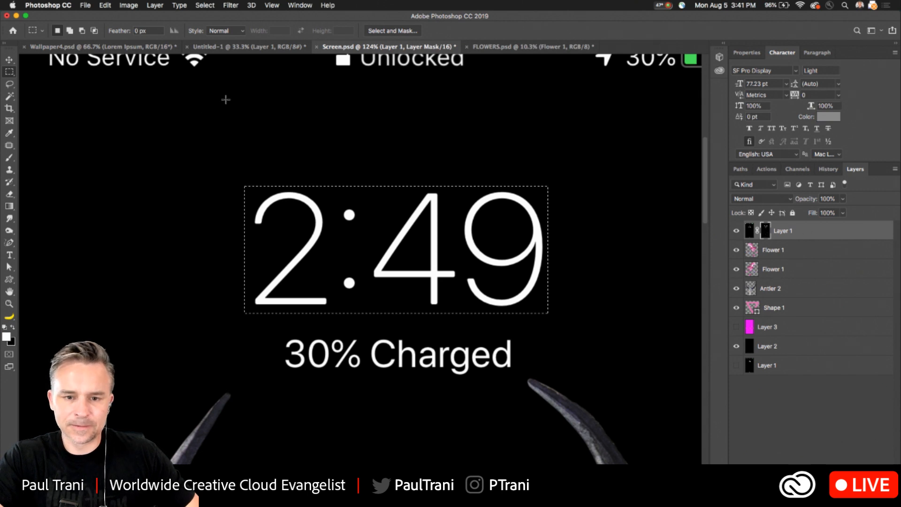
left_click(155, 5)
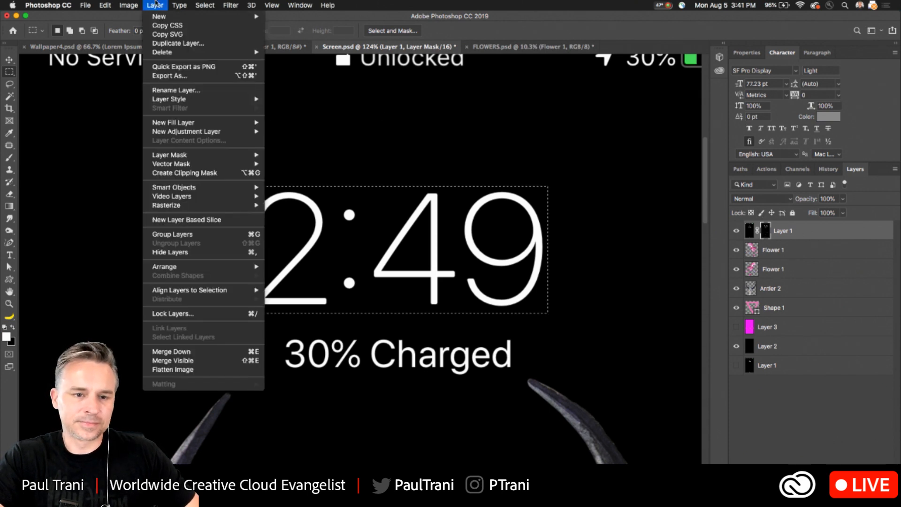
left_click(155, 5)
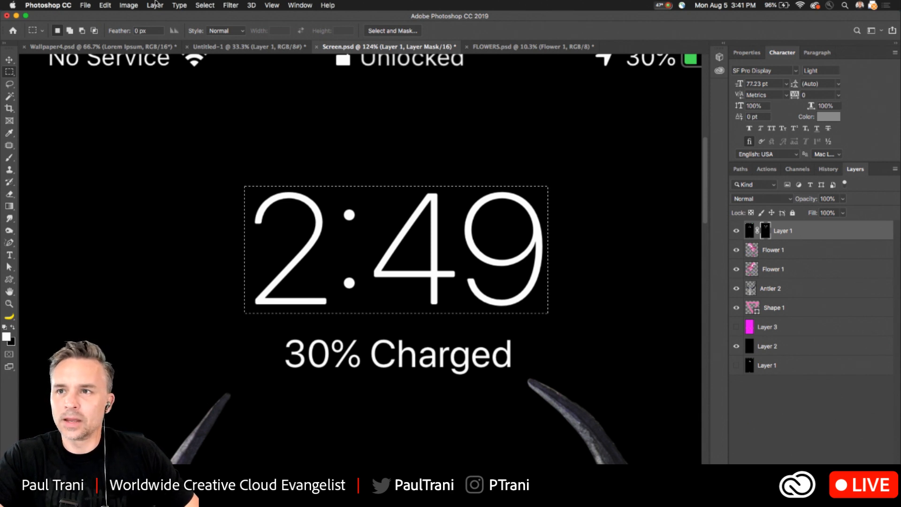
left_click(155, 5)
left_click(155, 5)
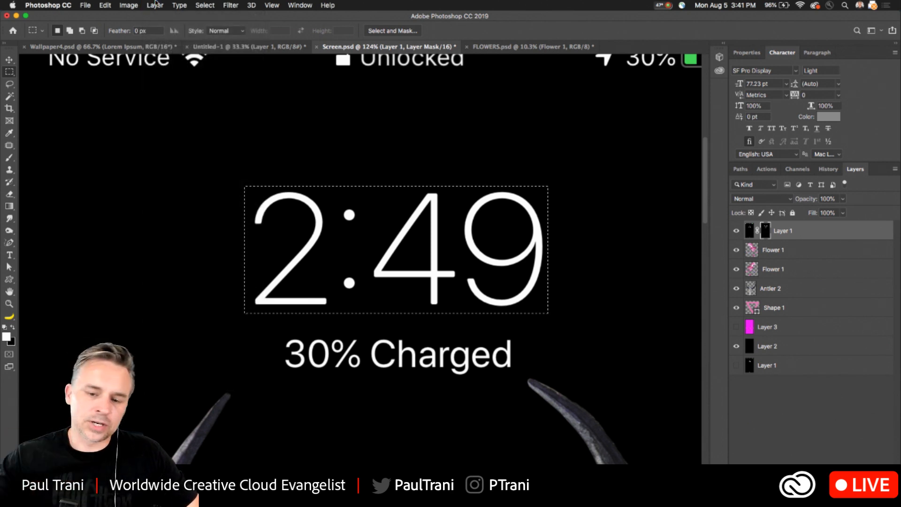
left_click(173, 4)
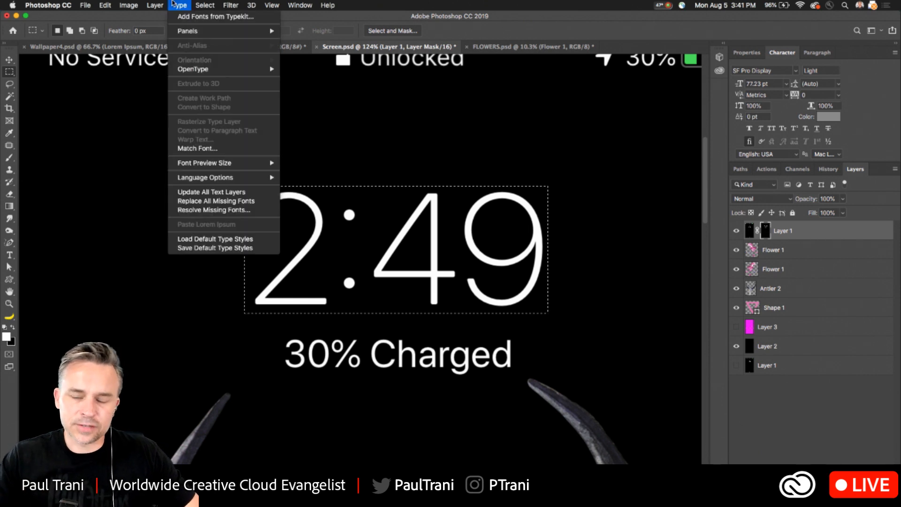
left_click(173, 4)
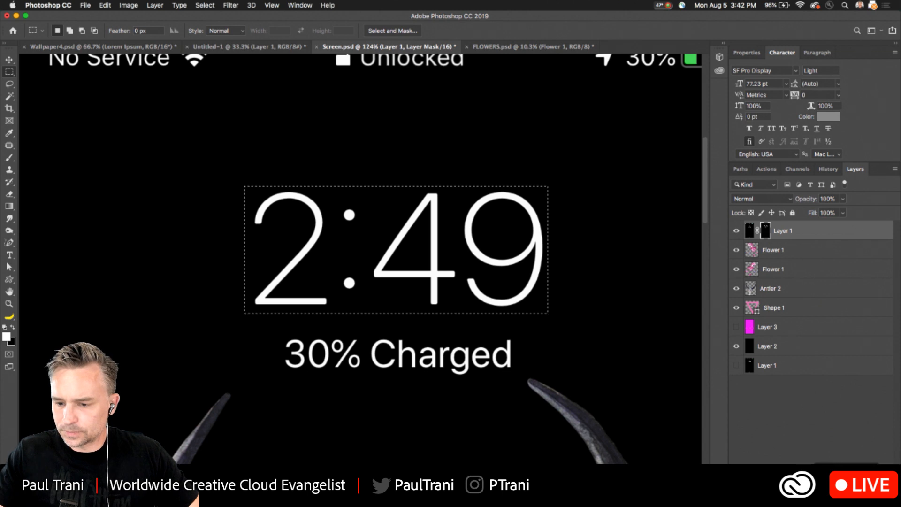
Step: Switch to QuickTime Player to view the phone's Adobe Fonts matches beside the artwork, and return to Photoshop
left_click(847, 488)
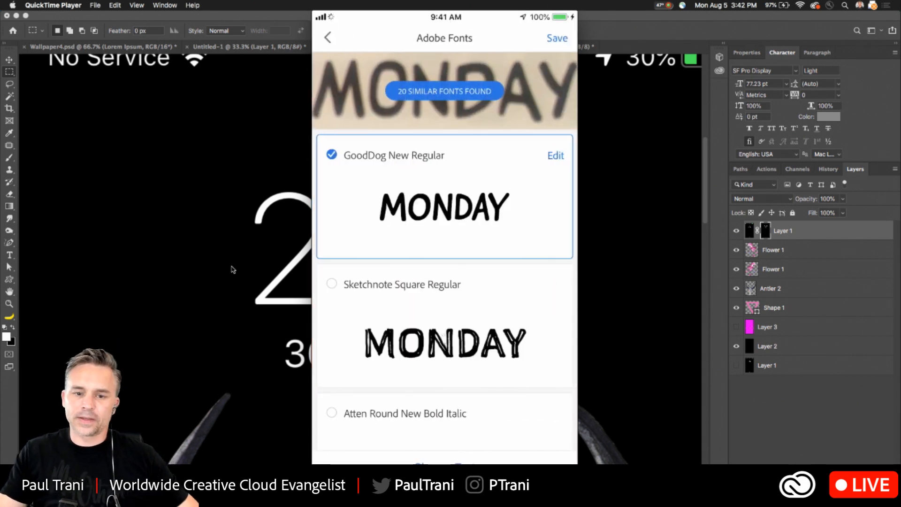
left_click_drag(397, 17, 707, 18)
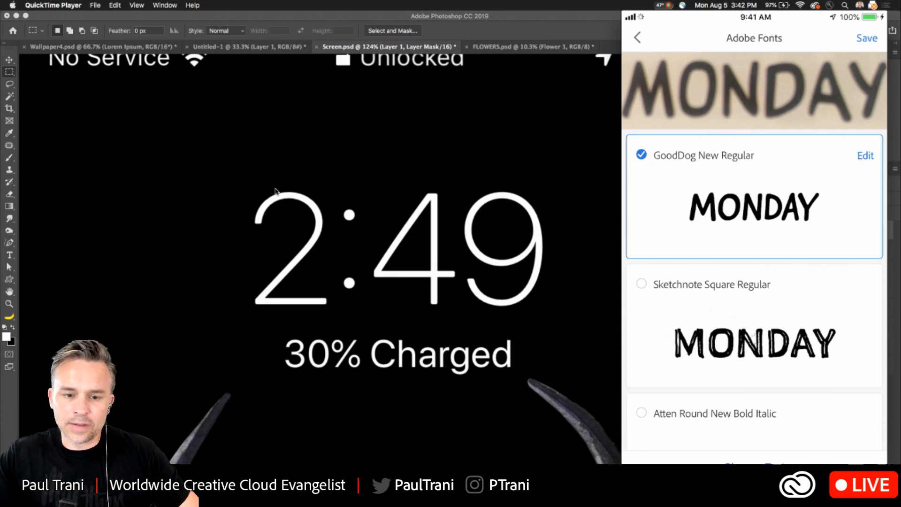
left_click(276, 190)
Step: Add a text layer reading "100% Epic" between the horns, beneath the 30% Charged line
key("l")
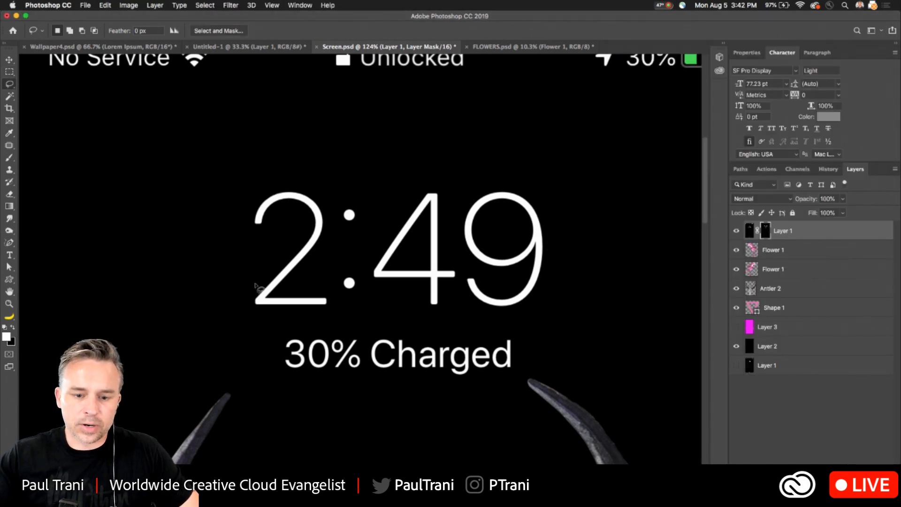
scroll(256, 286, "down", 5)
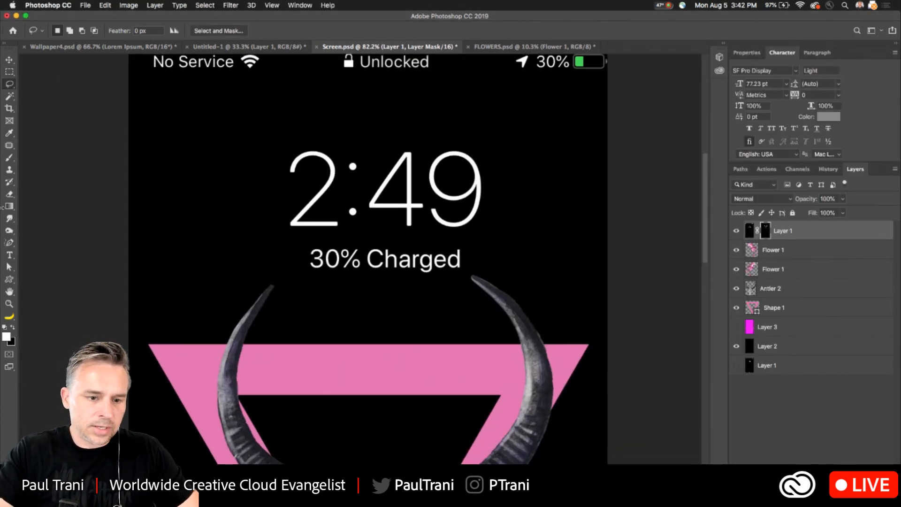
left_click(9, 254)
left_click_drag(318, 295, 317, 233)
left_click(349, 244)
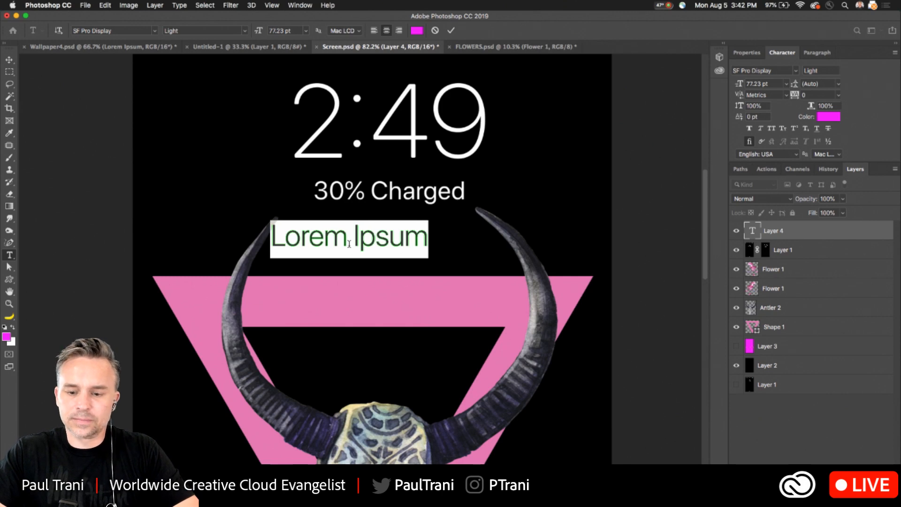
type("100")
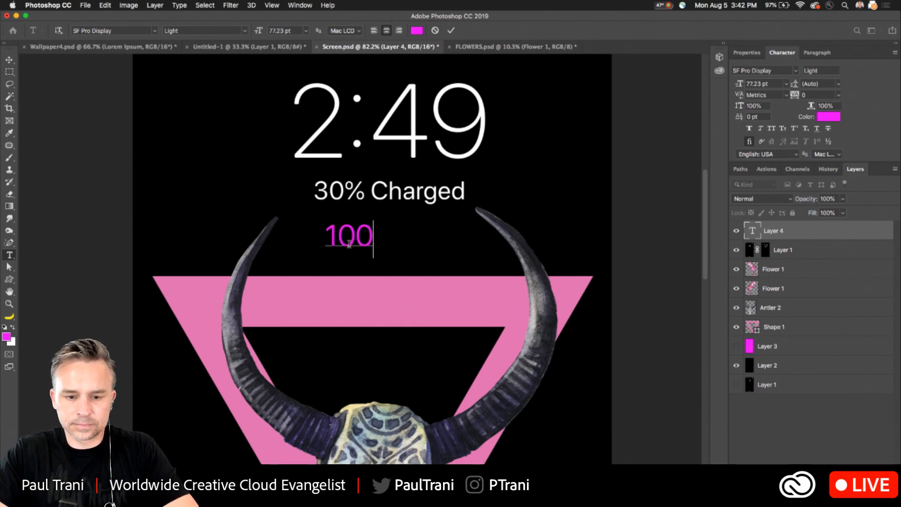
type("% Epica")
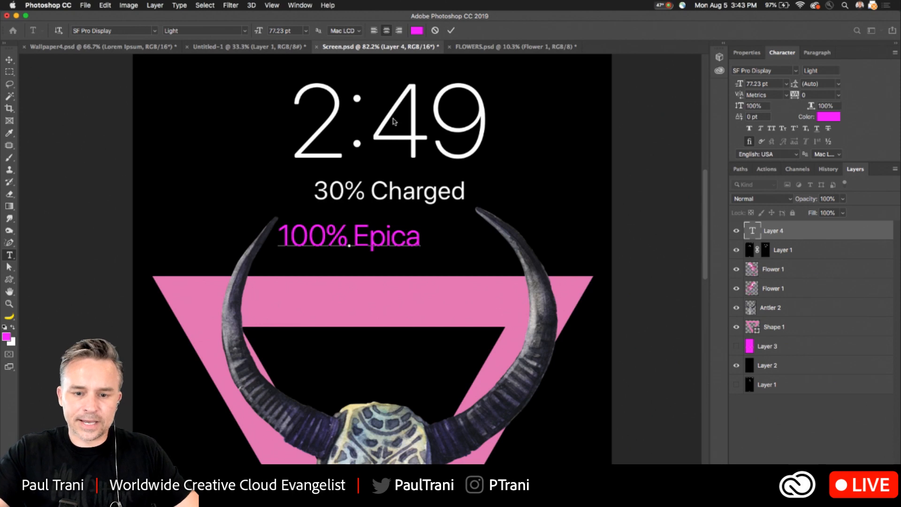
key("BackSpace")
Step: Set the colour of the whole 100% Epic text to white, ffffff
key("super+a")
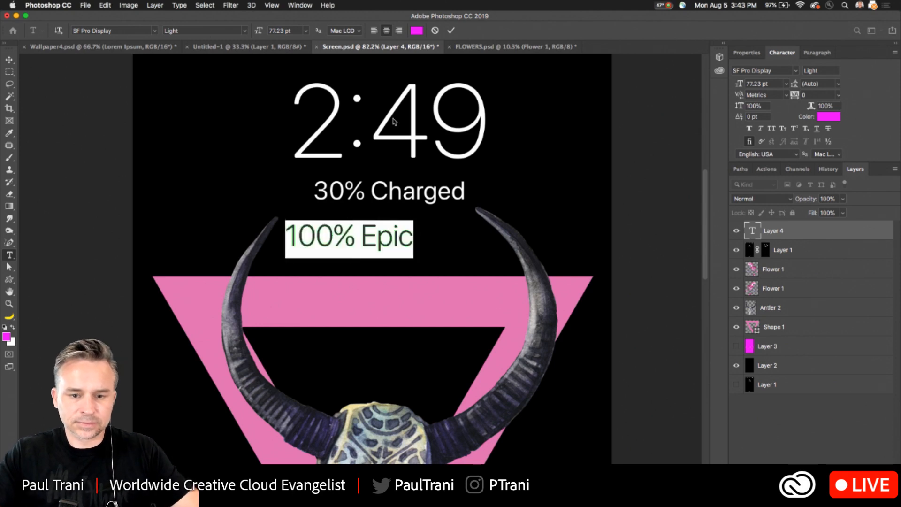
left_click(416, 31)
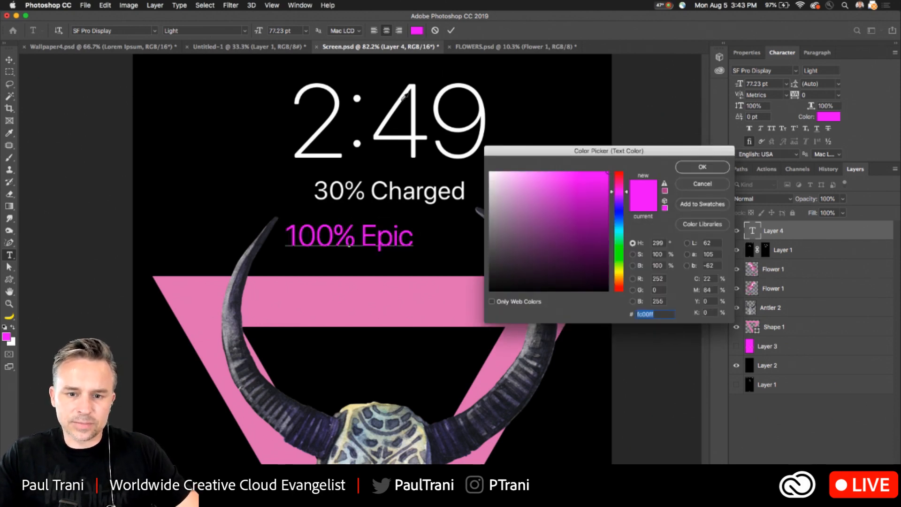
type("ffffff")
key("Return")
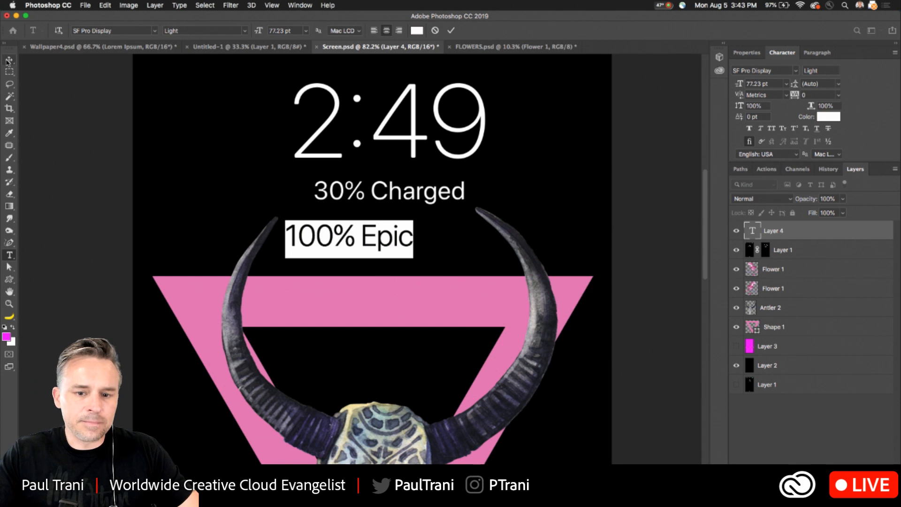
Step: Replace the word Epic with "Charged" in the new text so its size can be compared with the line above
left_click(8, 60)
left_click_drag(350, 240, 310, 260)
scroll(407, 174, "up", 3)
scroll(406, 173, "up", 2)
scroll(407, 187, "up", 2)
left_click(9, 255)
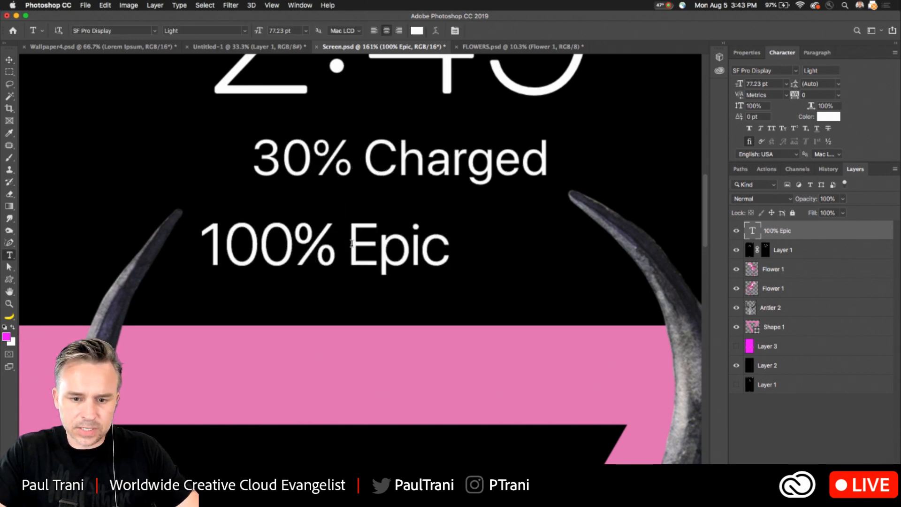
double_click(351, 243)
type("Charged")
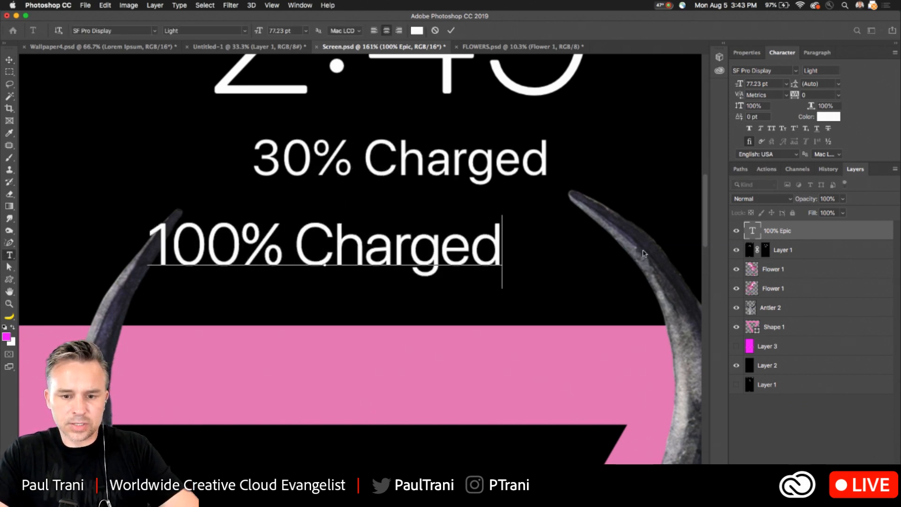
Step: Scale the 100% Charged text to about 89.8% to match the 30% Charged lettering and place it just beneath that line
left_click(9, 59)
left_click_drag(245, 274, 315, 185)
key("super+t")
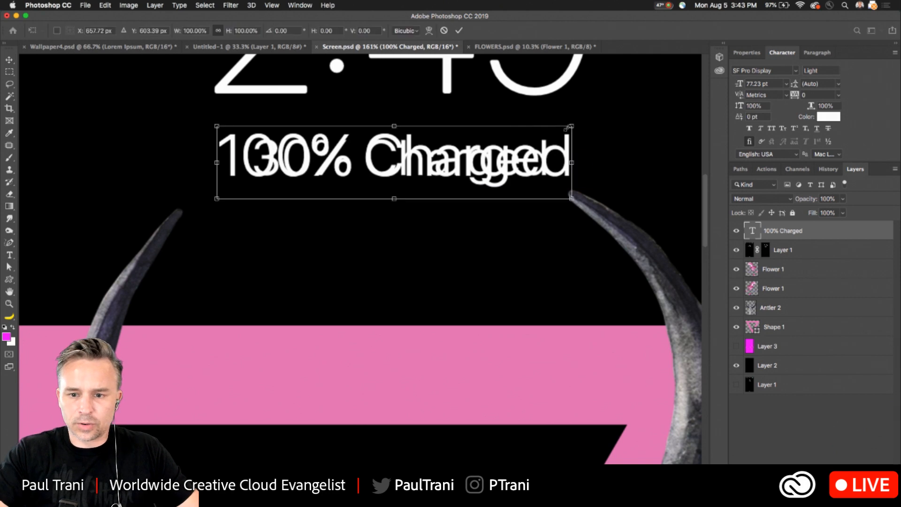
left_click_drag(566, 127, 542, 134)
left_click_drag(347, 178, 356, 178)
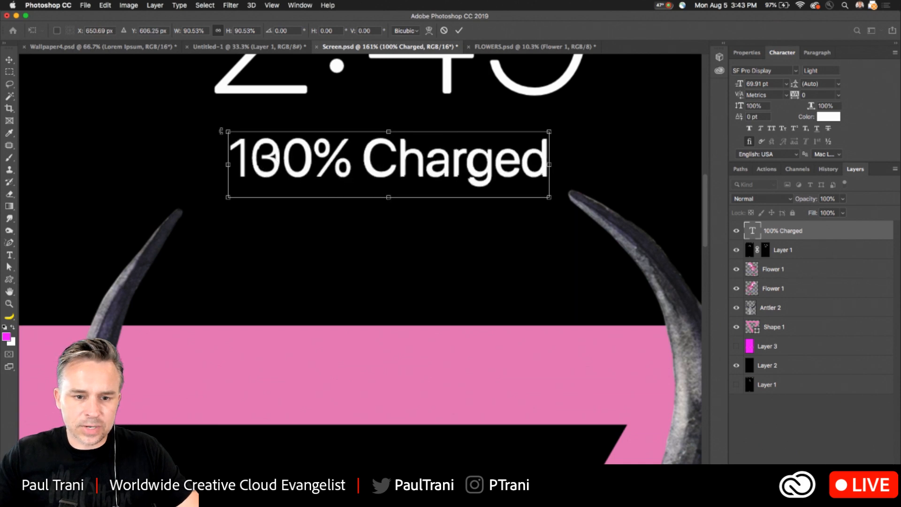
left_click_drag(227, 132, 230, 134)
left_click_drag(274, 153, 303, 222)
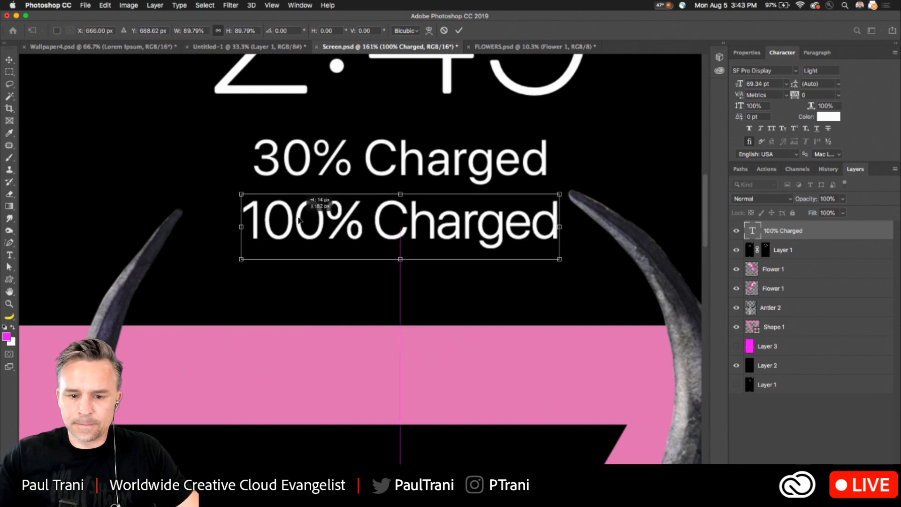
key("Return")
Step: Change the word Charged back to "Epic" in the resized text so it reads 100% Epic
left_click(9, 255)
double_click(439, 221)
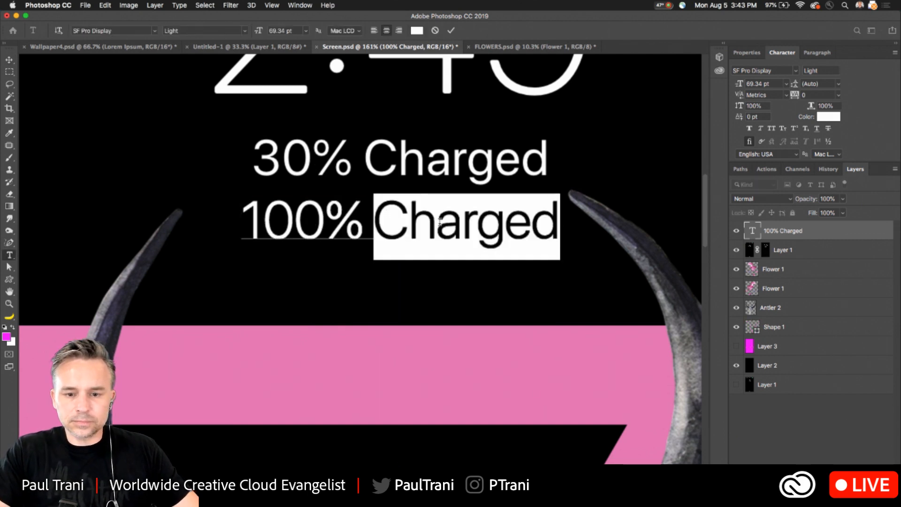
type("Epi")
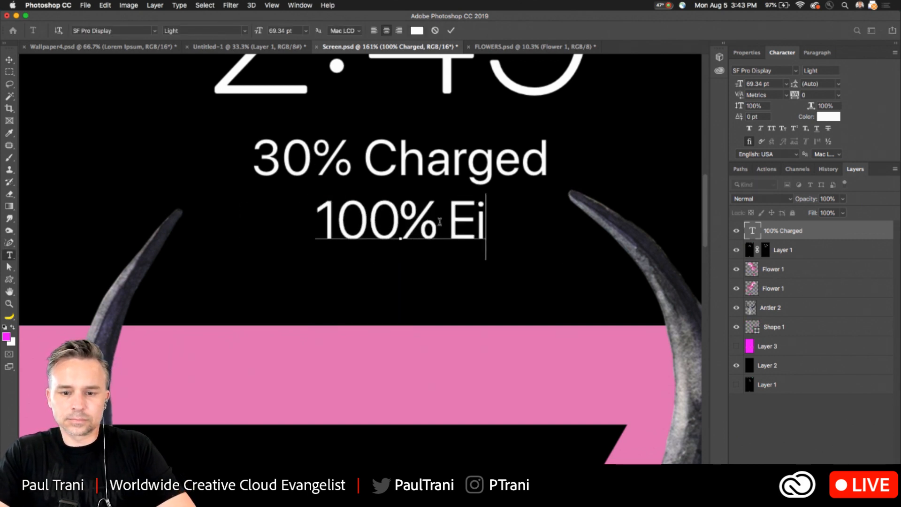
key("BackSpace")
type("pic")
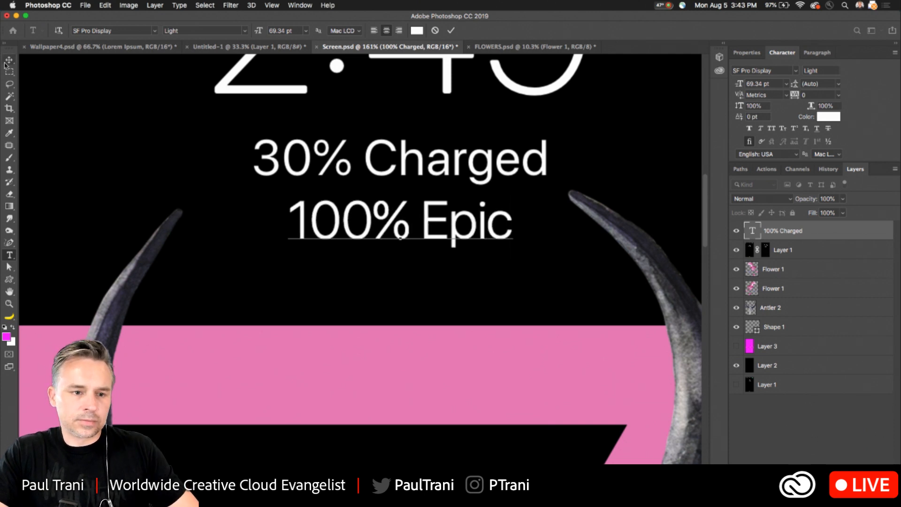
Step: Nudge the 100% Epic text slightly left and down so it sits centred below 30% Charged with more line spacing
left_click(7, 62)
key("Left")
key("Left")
key("Left")
key("Left")
key("Left")
key("Left")
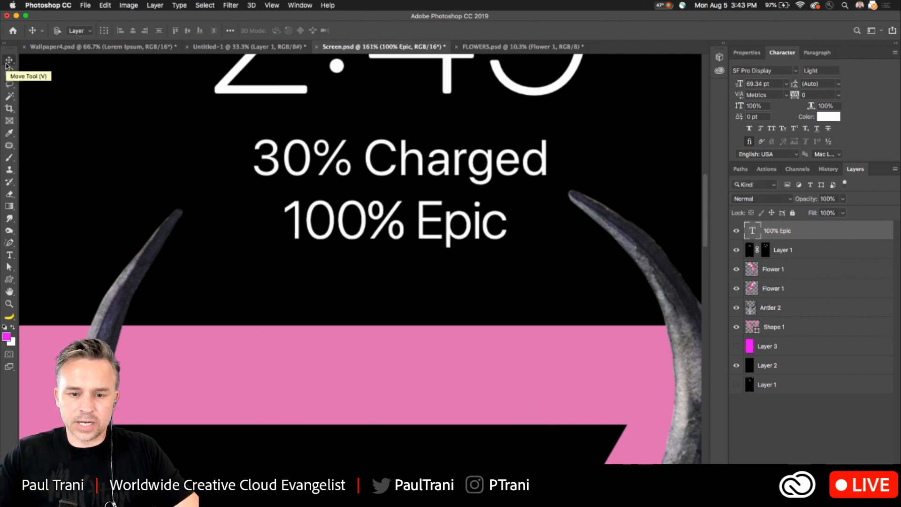
key("Down")
key("Down")
key("Down")
key("Down")
key("Down")
key("Down")
key("Down")
key("Down")
key("Down")
key("Down")
key("Down")
key("Down")
key("Left")
key("Left")
key("Left")
key("Left")
key("Left")
key("Left")
key("Left")
key("Left")
key("Left")
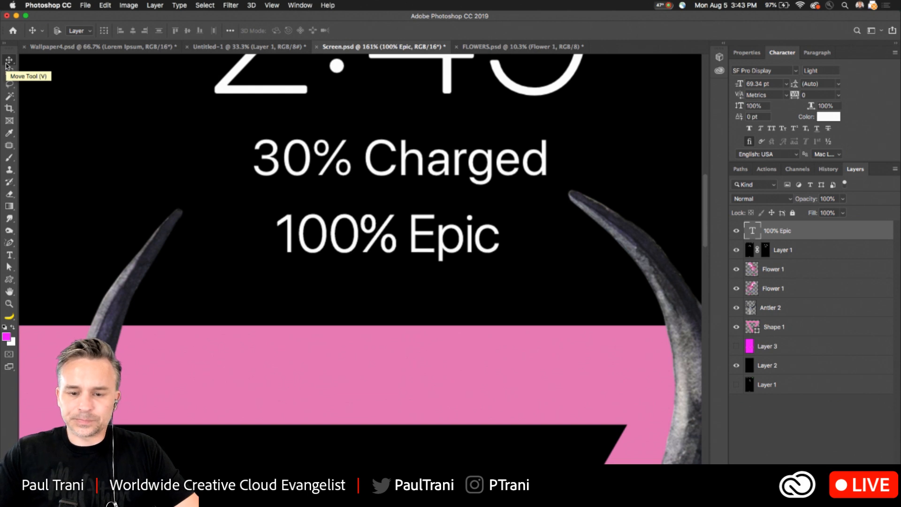
key("Right")
key("Right")
key("Right")
key("Right")
key("Right")
key("Right")
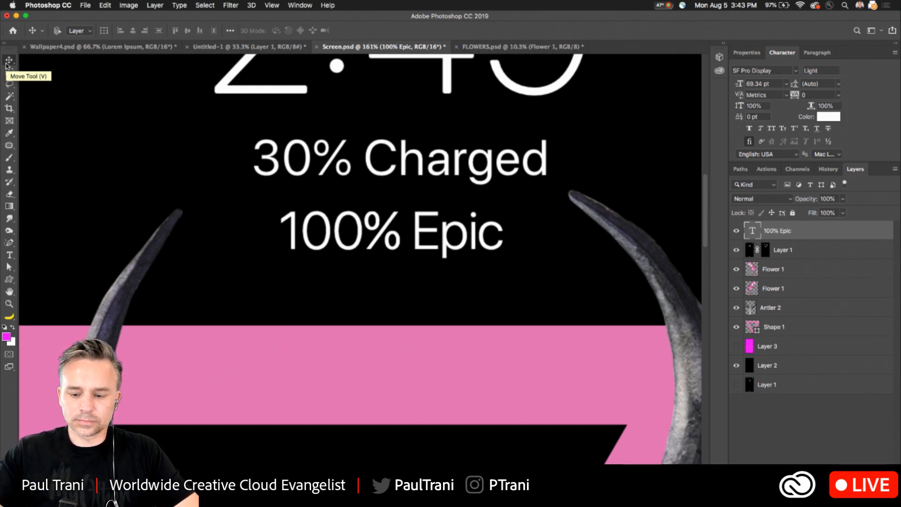
Step: Tile all four open documents side by side and close FLOWERS.psd without saving its changes
key("super+minus")
key("super+minus")
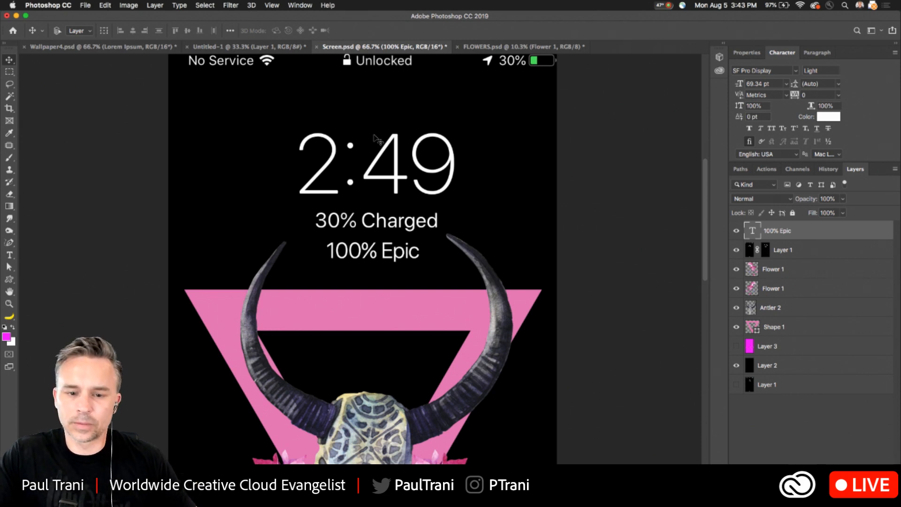
left_click_drag(360, 264, 348, 263)
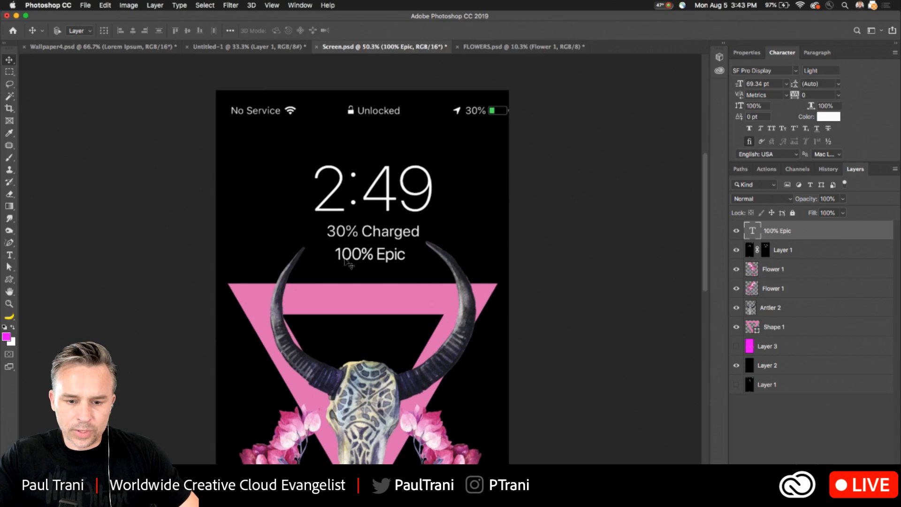
mouse_move(343, 299)
left_mouse_down()
mouse_move(338, 206)
mouse_move(338, 305)
left_mouse_up()
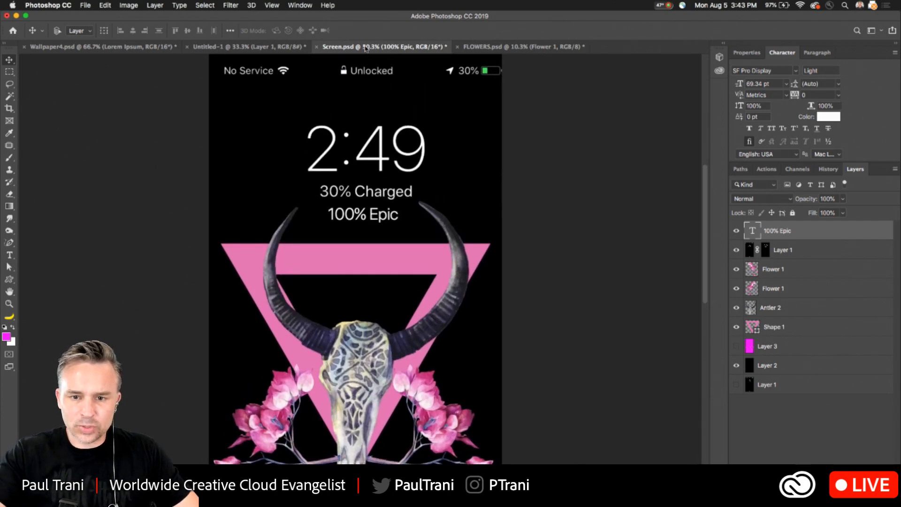
left_click_drag(368, 46, 397, 47)
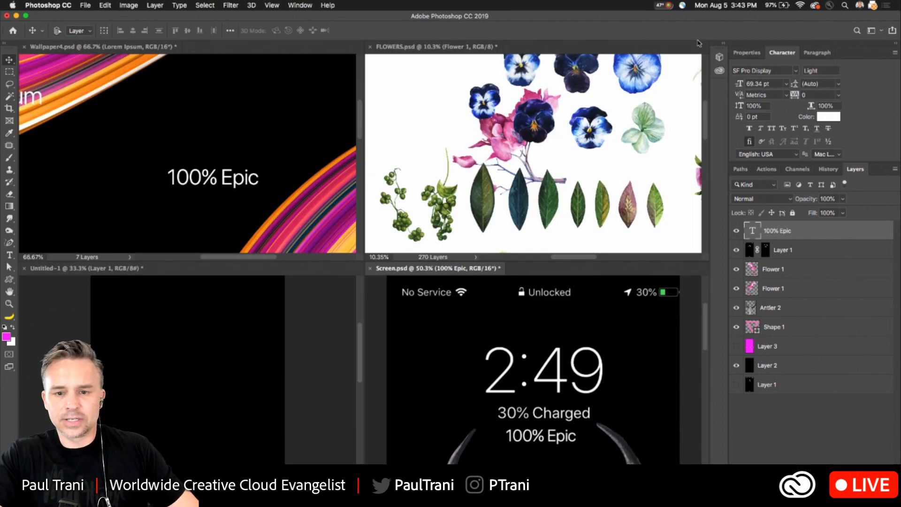
left_click(366, 47)
left_click(370, 47)
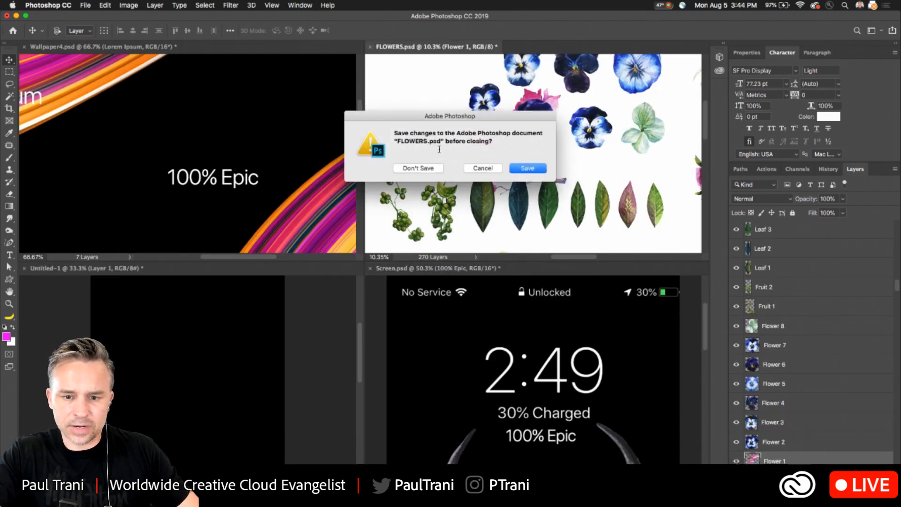
left_click(425, 169)
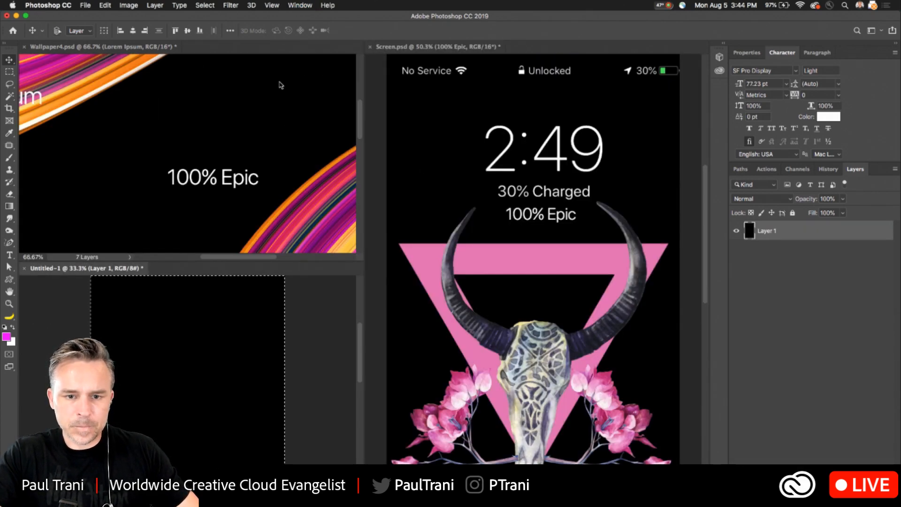
Step: Dock the Untitled-1 document as its own full-height tile, and close it without saving its changes
left_click_drag(87, 274, 364, 66)
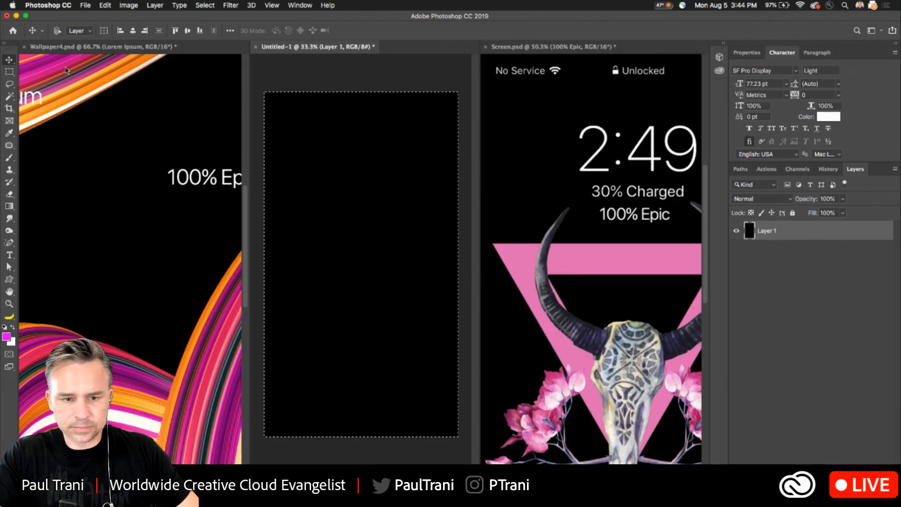
left_click(257, 47)
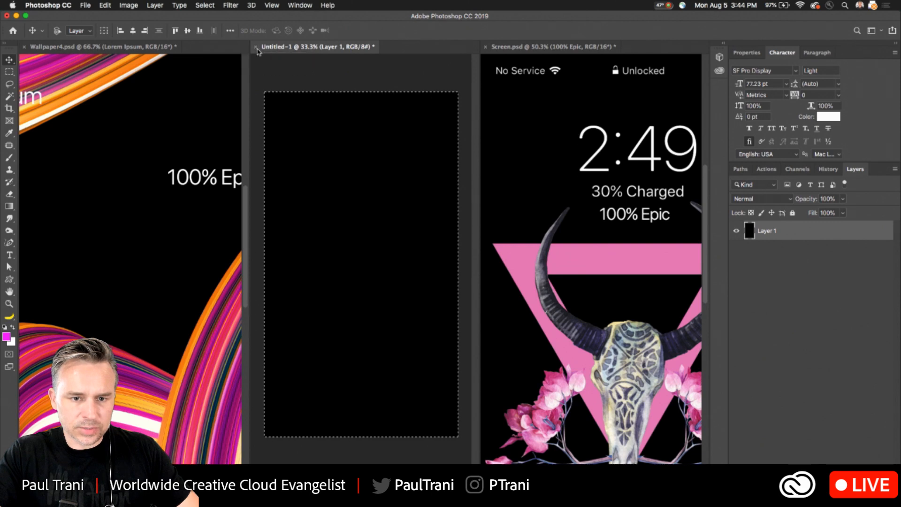
left_click(409, 168)
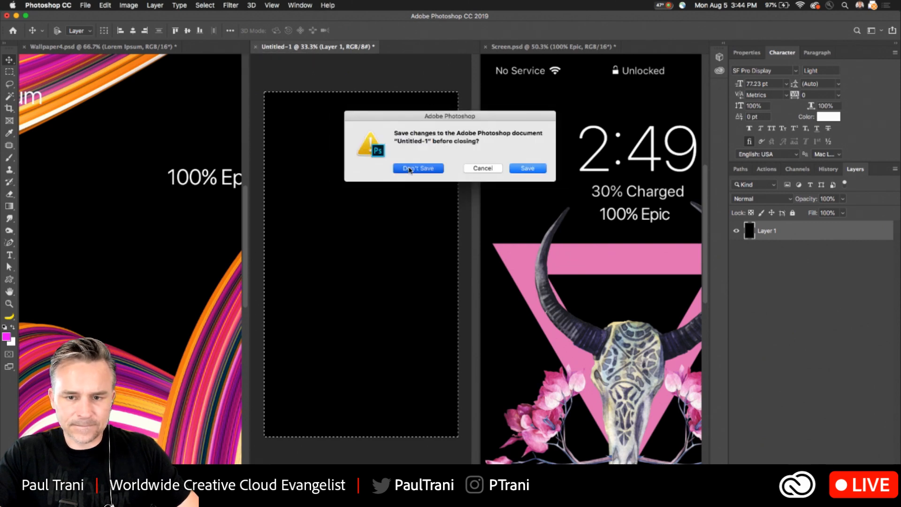
scroll(512, 235, "down", 3)
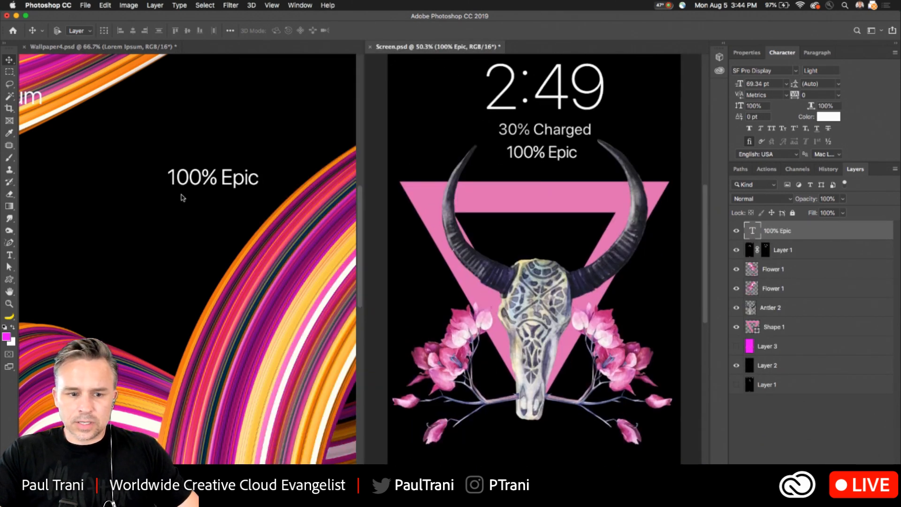
Step: In Wallpaper4.psd, delete the Lorem Ipsum text layer and show the masked Layer 1 with the lock-screen clock and status bar
left_click(183, 197)
scroll(169, 263, "down", 3)
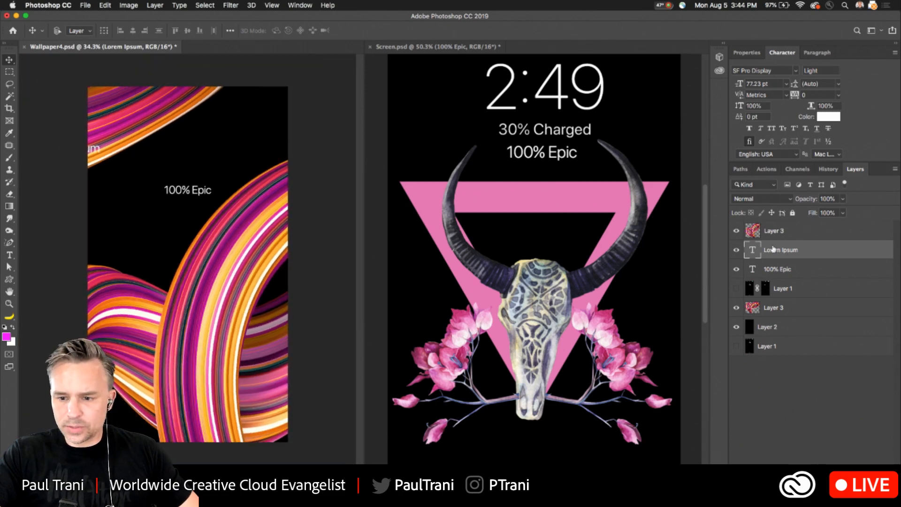
key("Delete")
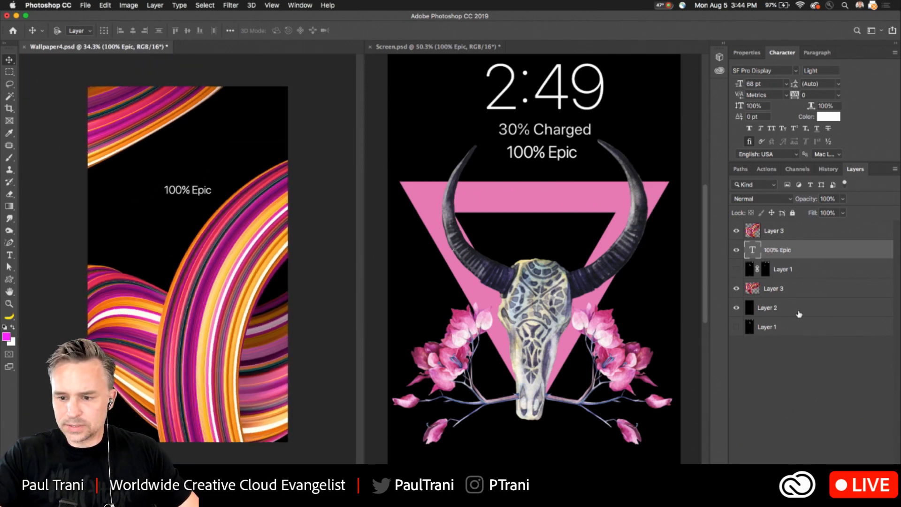
left_click(735, 270)
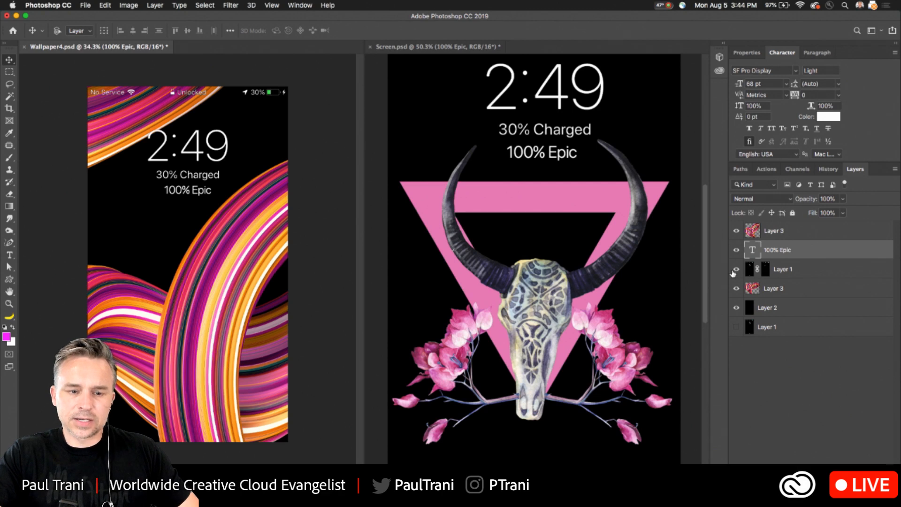
left_click(8, 72)
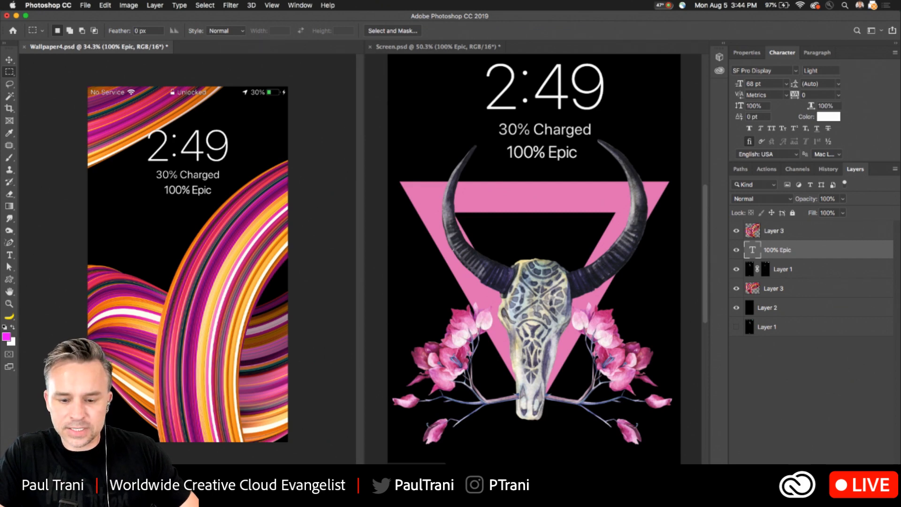
Step: Switch to Chrome and open chromasupply.com/collections/popular in a new tab beside Adobe Stock
left_click(417, 487)
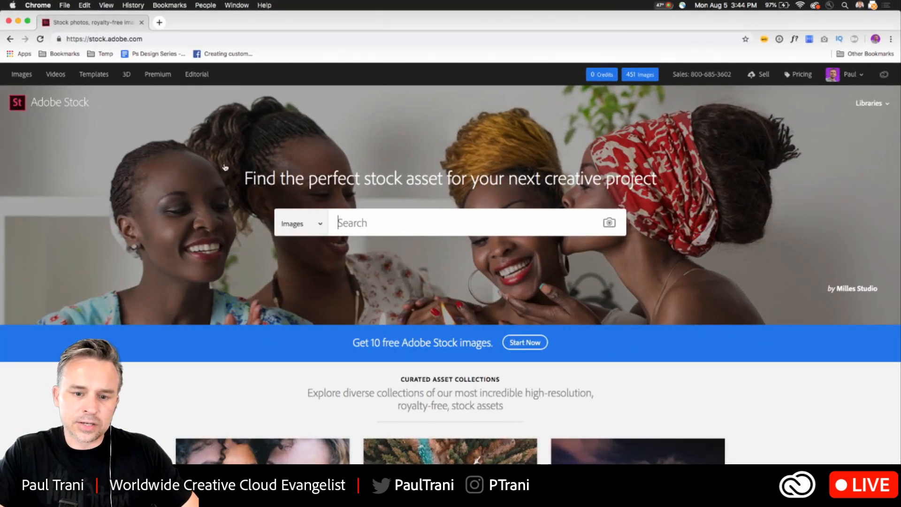
left_click(353, 224)
left_click(226, 256)
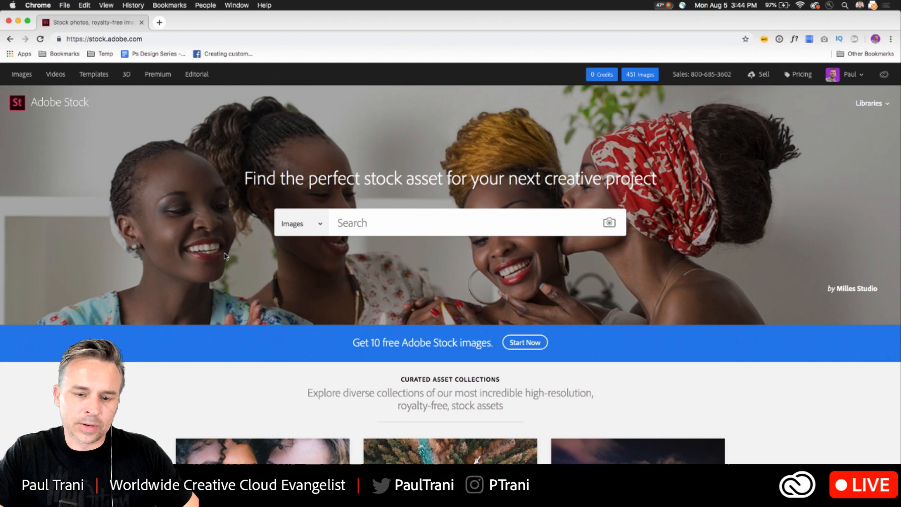
left_click(159, 22)
type("CHROM")
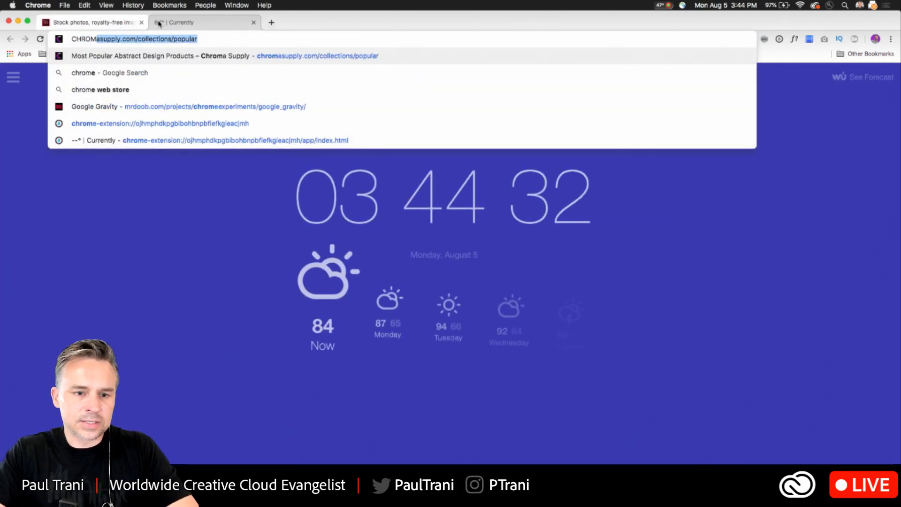
key("Return")
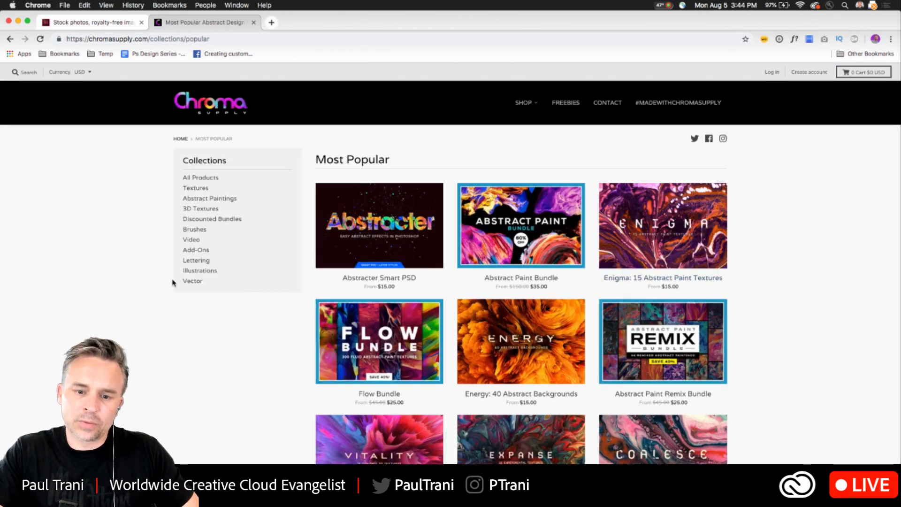
Step: Browse Chroma Supply's popular products and freebies, open the FREE Sample Pack - Low Resolution page and look through its preview images
scroll(248, 364, "down", 5)
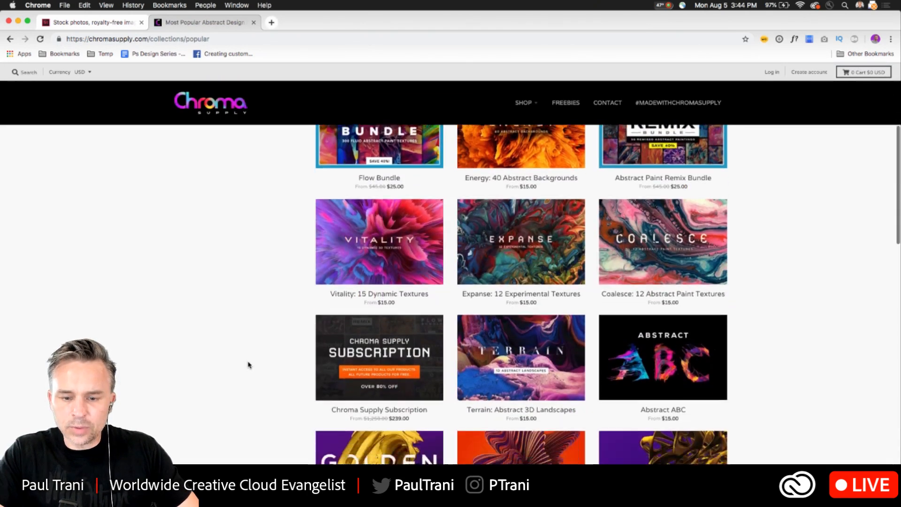
scroll(27, 257, "up", 5)
left_click(564, 111)
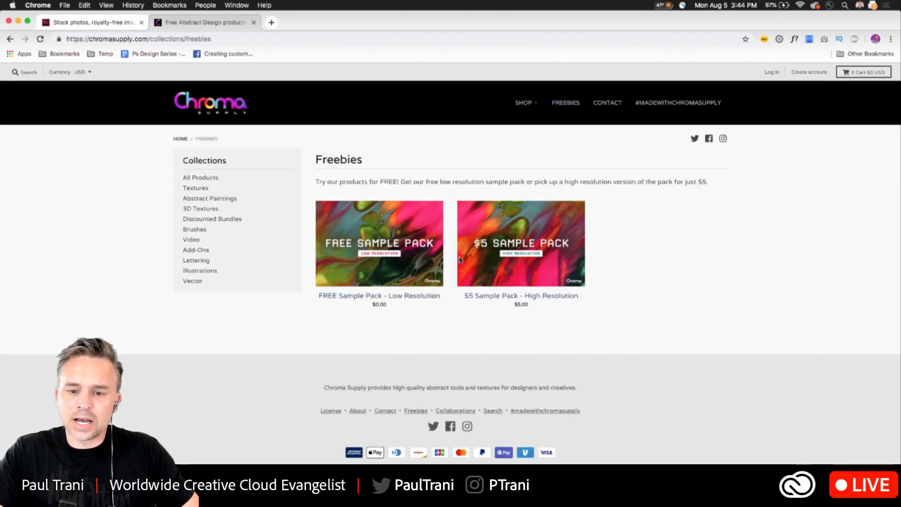
left_click(356, 248)
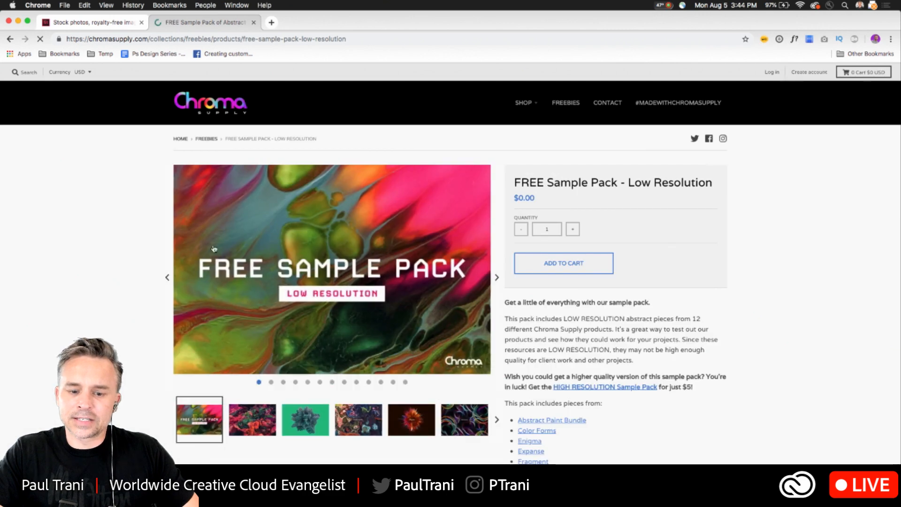
scroll(362, 346, "down", 3)
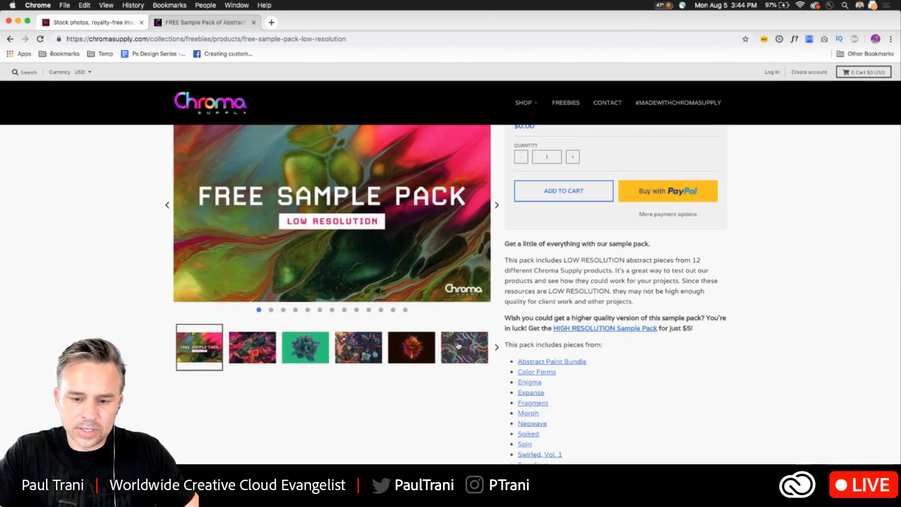
left_click(497, 347)
left_click(498, 349)
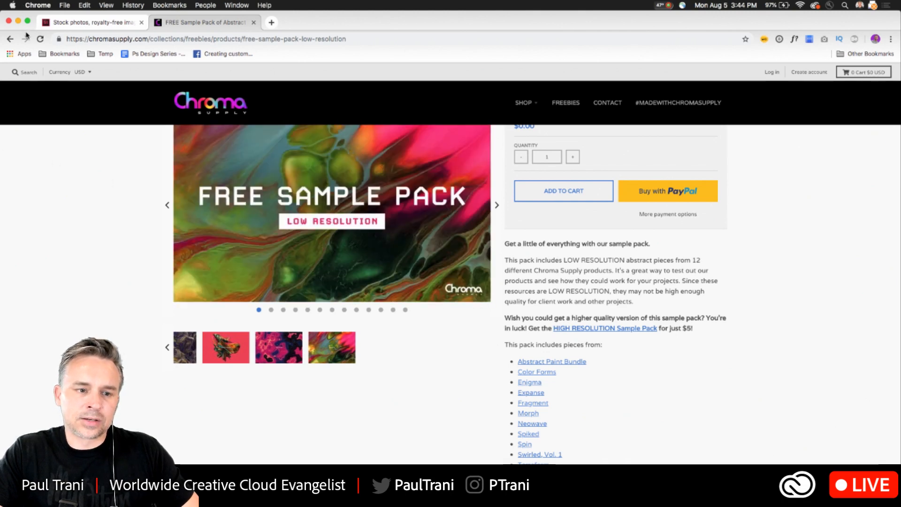
Step: Return to Photoshop and open the recent files Wallpaper2.psd and Wallpaper3.psd alongside the two open wallpapers
key("super+Tab")
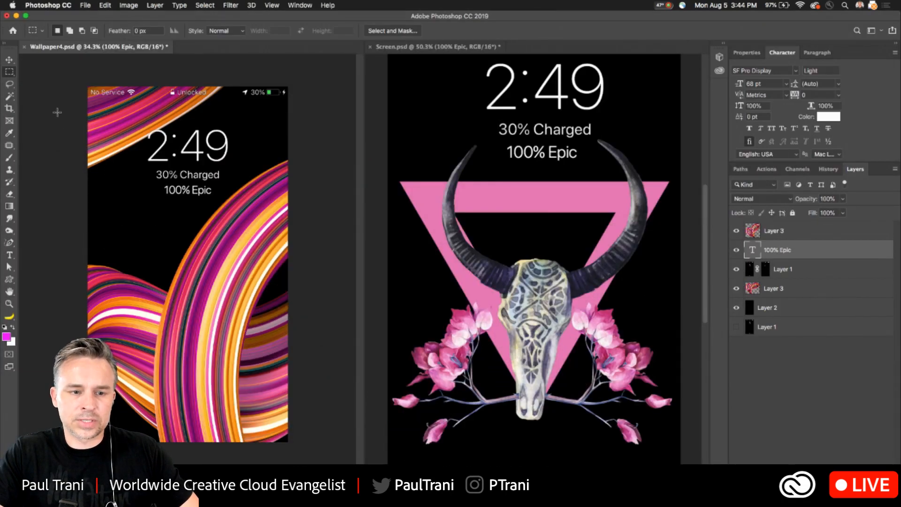
left_click(79, 5)
mouse_move(94, 50)
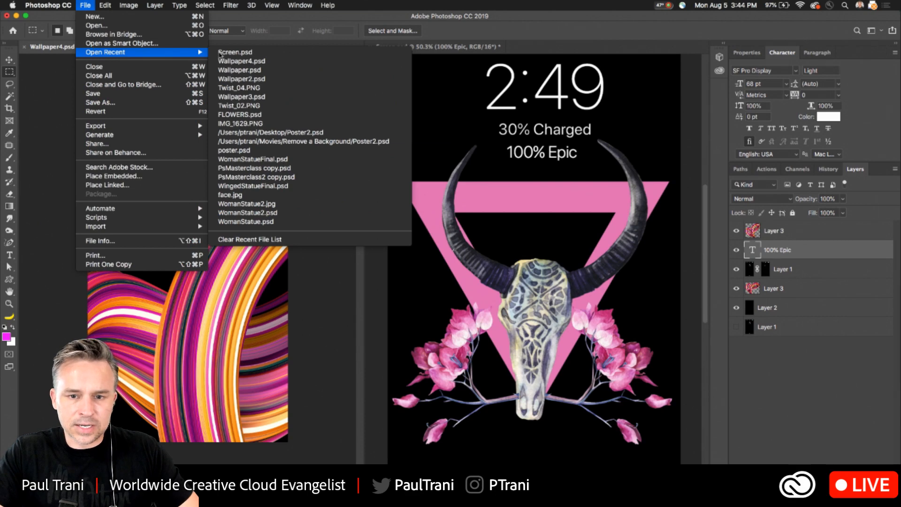
left_click(171, 193)
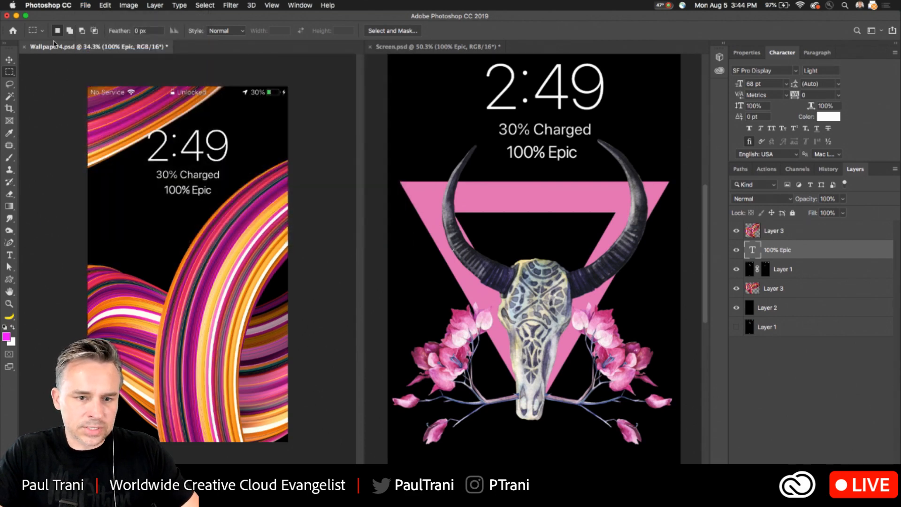
left_click(85, 5)
mouse_move(103, 52)
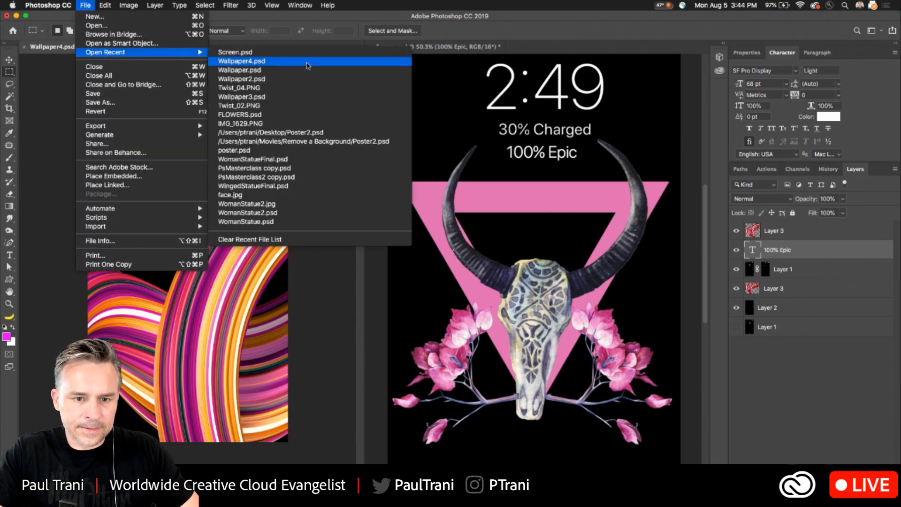
left_click(308, 78)
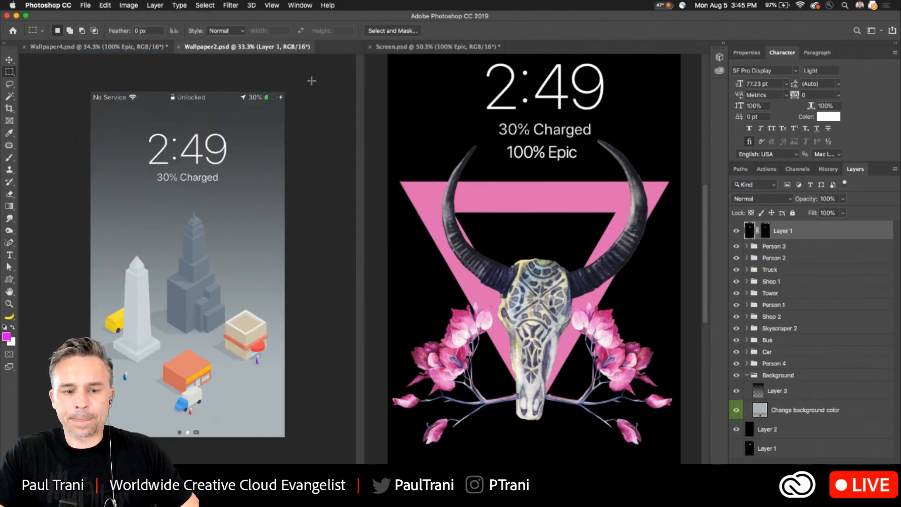
left_click(85, 5)
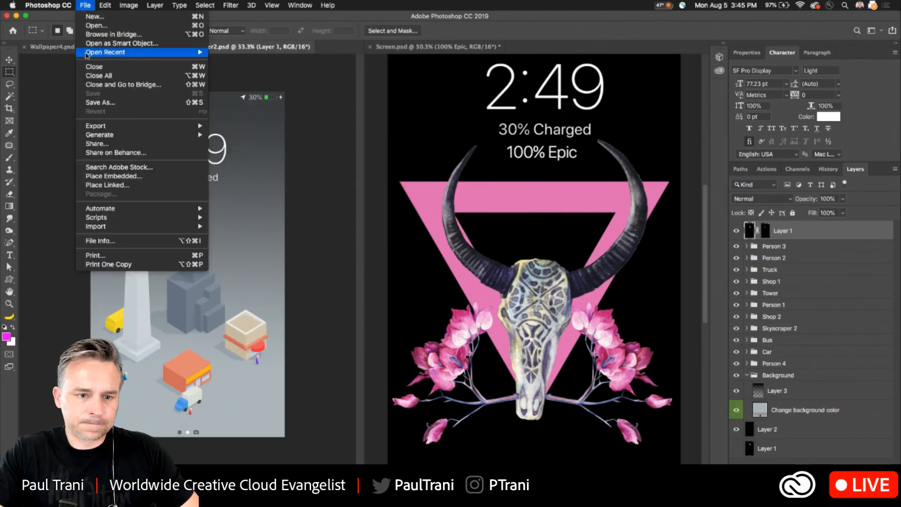
mouse_move(108, 52)
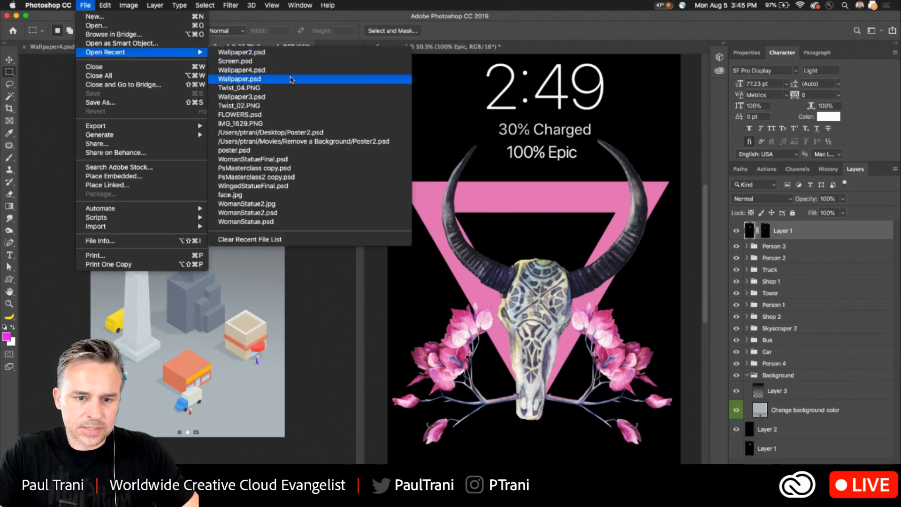
left_click(293, 97)
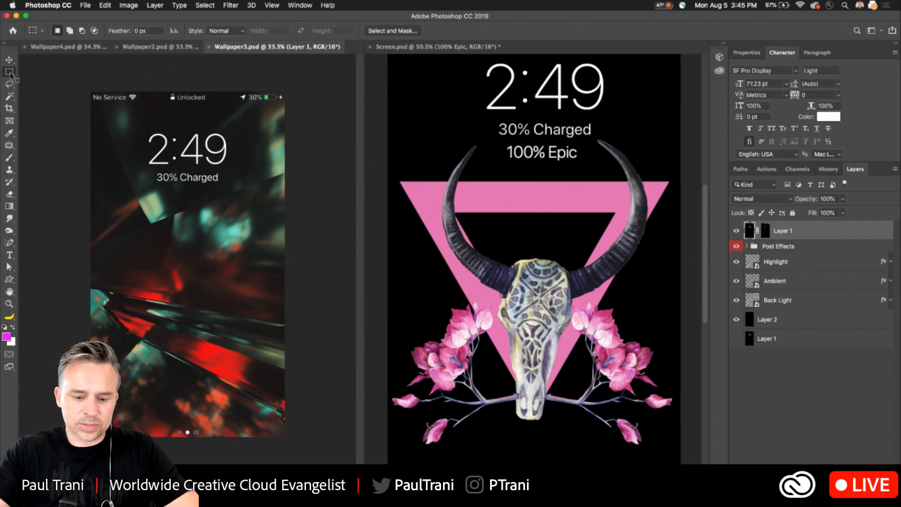
Step: Tile the four open wallpapers for comparison and briefly view the mirrored phone lock screen in QuickTime Player
key("F4")
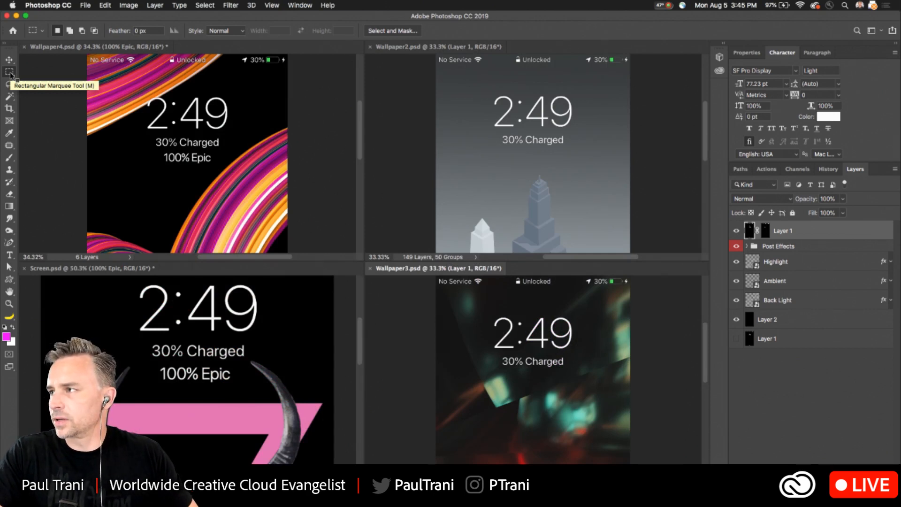
left_click(85, 5)
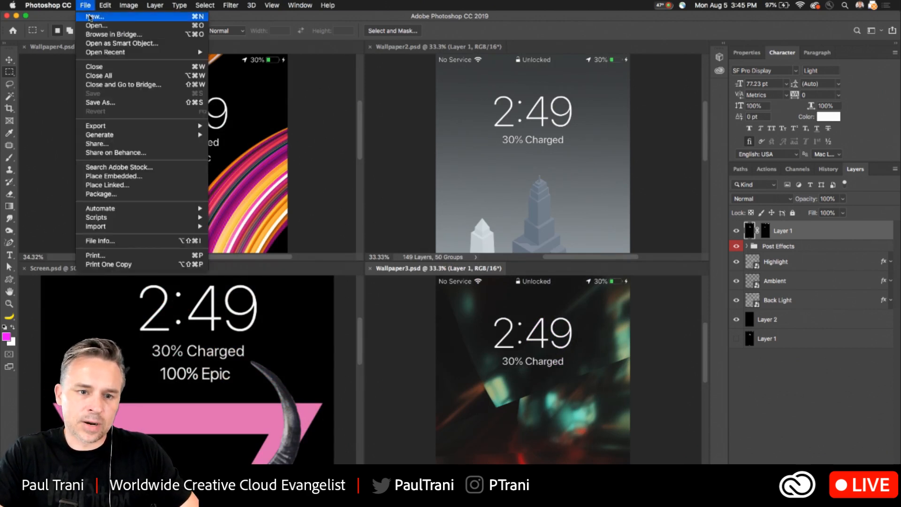
left_click(89, 4)
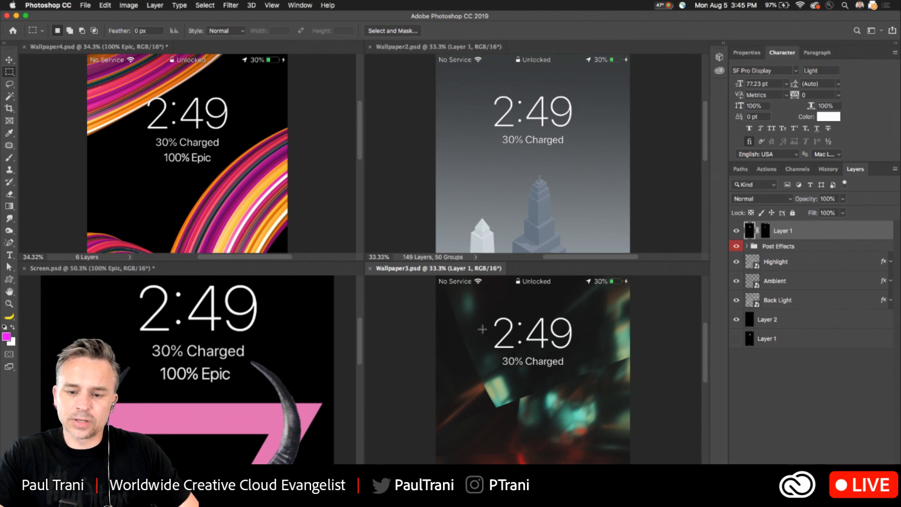
left_click(846, 490)
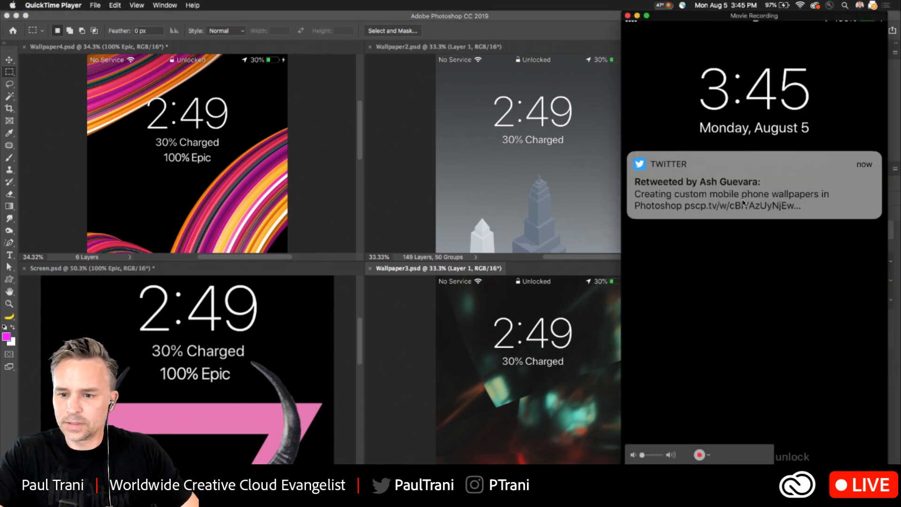
left_click(378, 133)
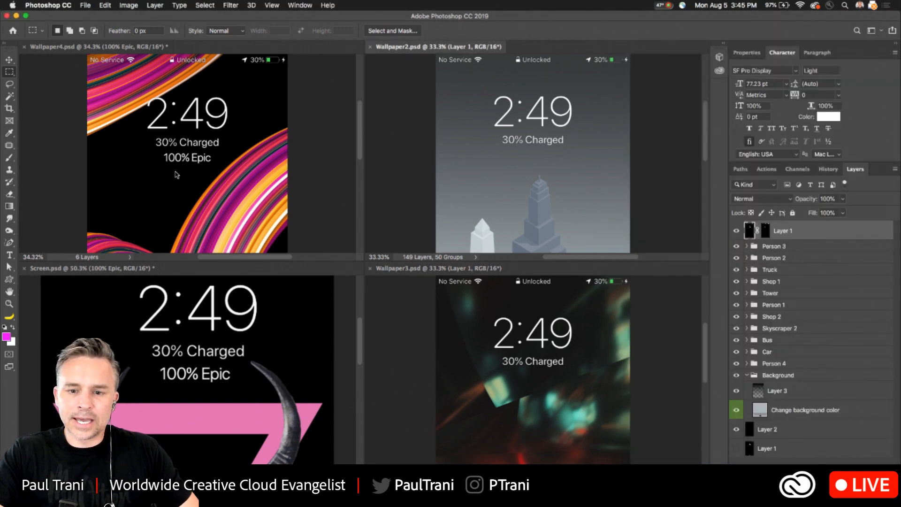
Step: Consolidate all four documents into tabs with Wallpaper4.psd in front, shown at 50%
left_click(145, 88)
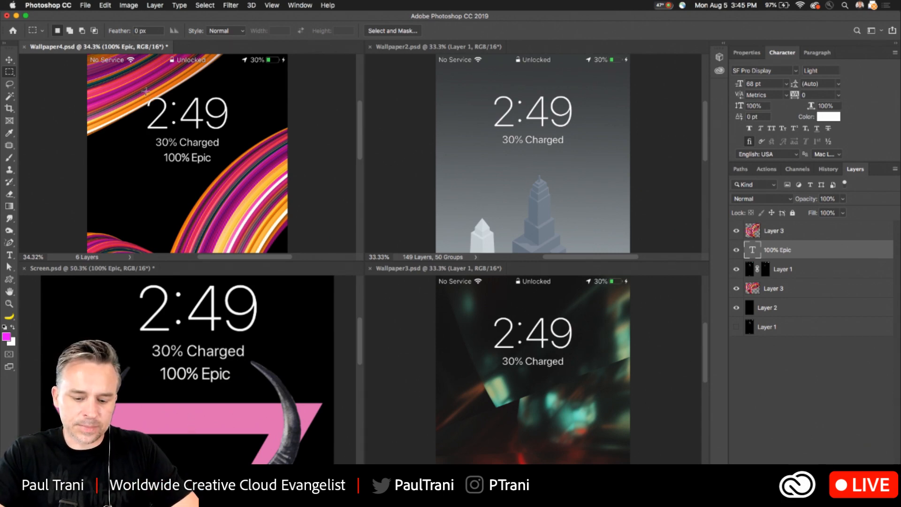
key("ctrl+super+t")
key("super+plus")
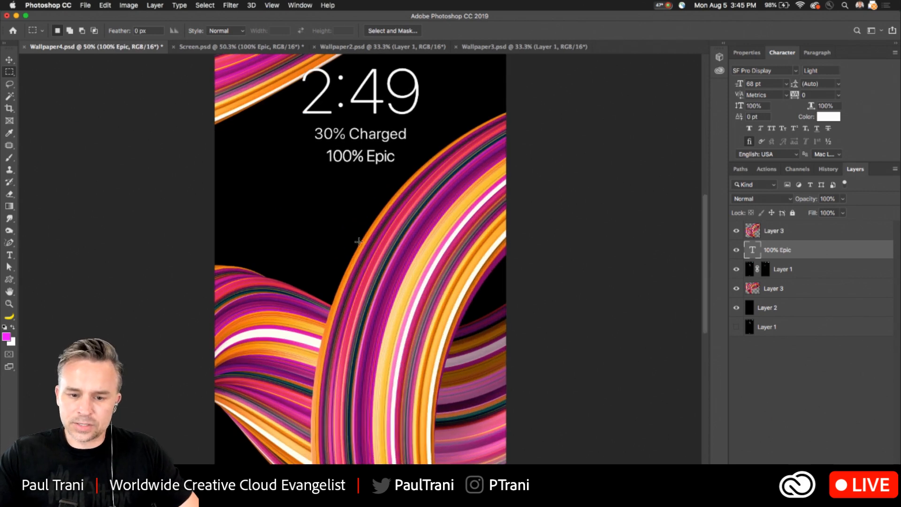
left_click(9, 218)
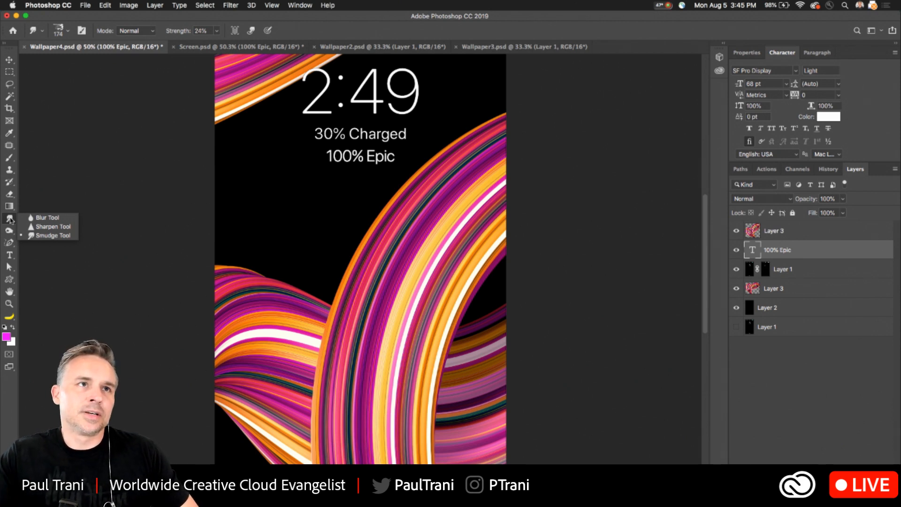
left_click(11, 86)
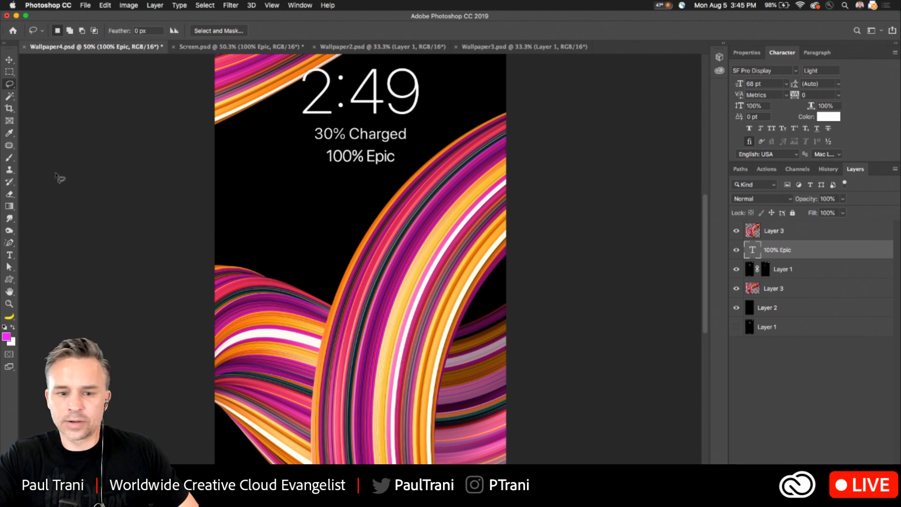
Step: Share Wallpaper4 at its original size of 1242 x 2208 px to the phone via AirDrop
left_click(892, 31)
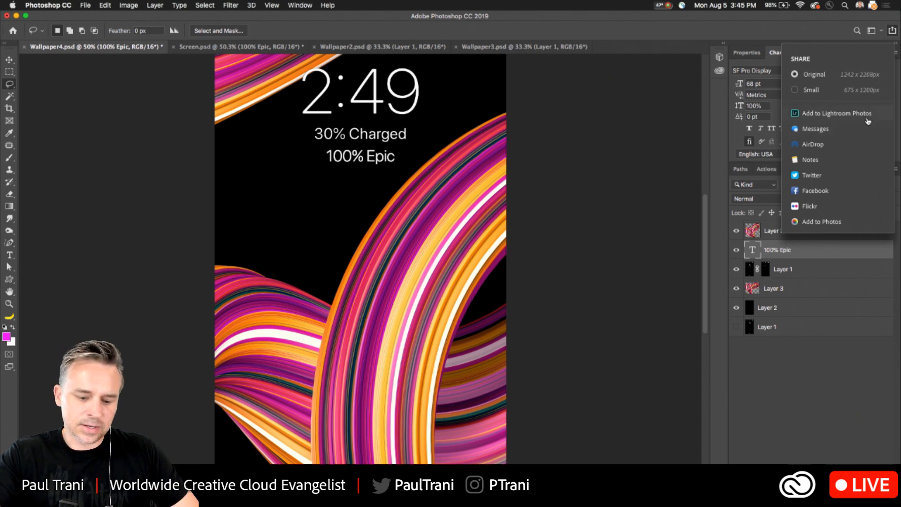
left_click(674, 121)
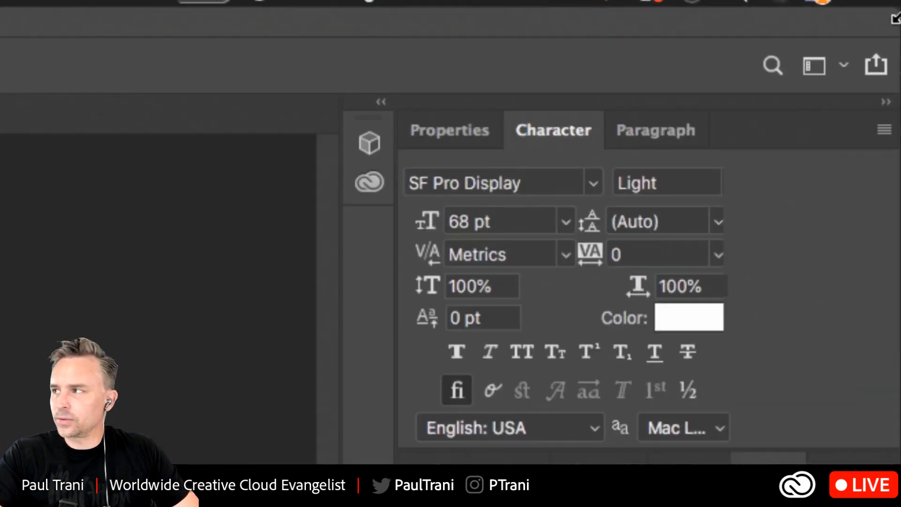
left_click(875, 66)
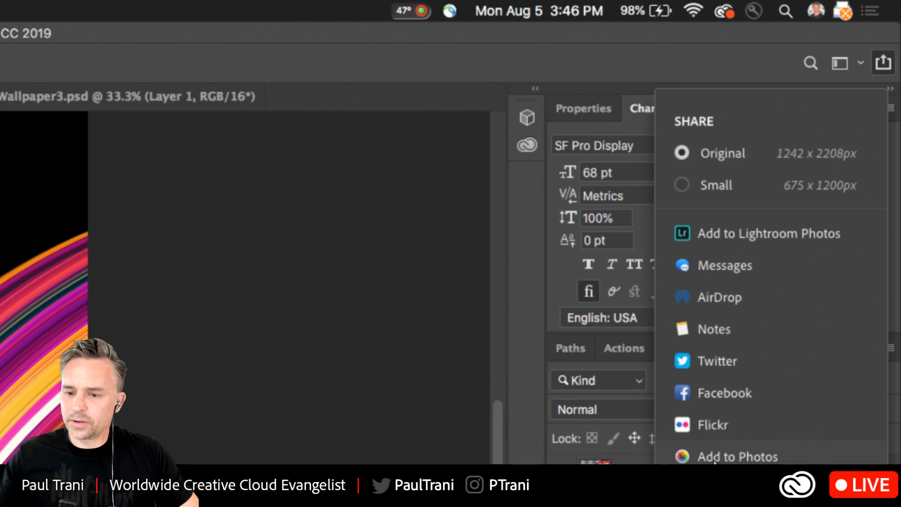
left_click(703, 298)
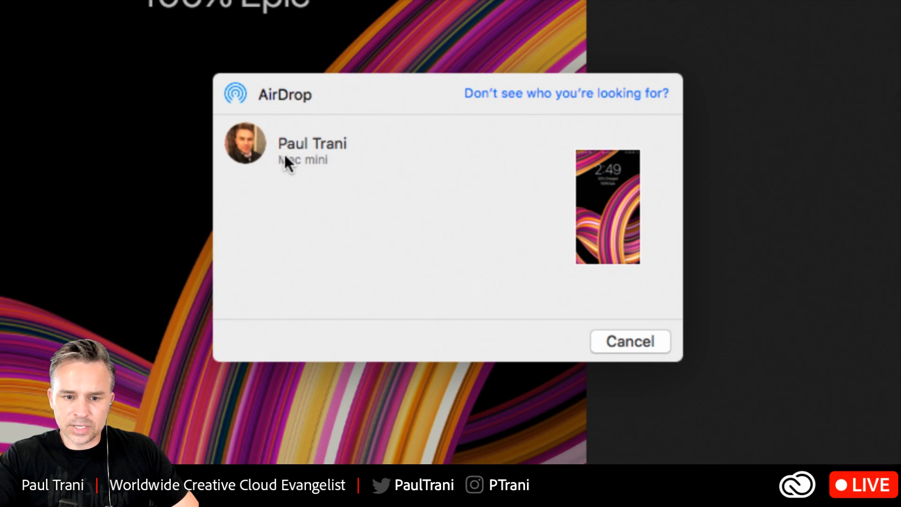
left_click(259, 205)
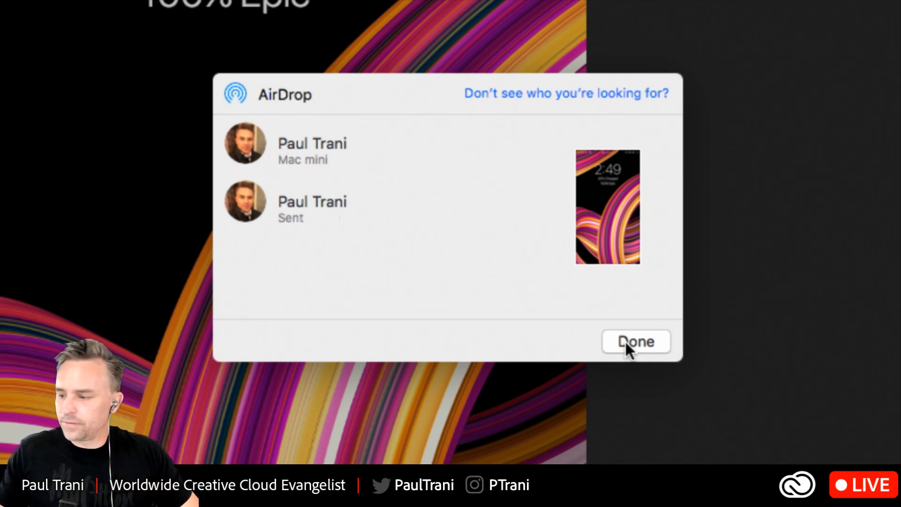
left_click(624, 340)
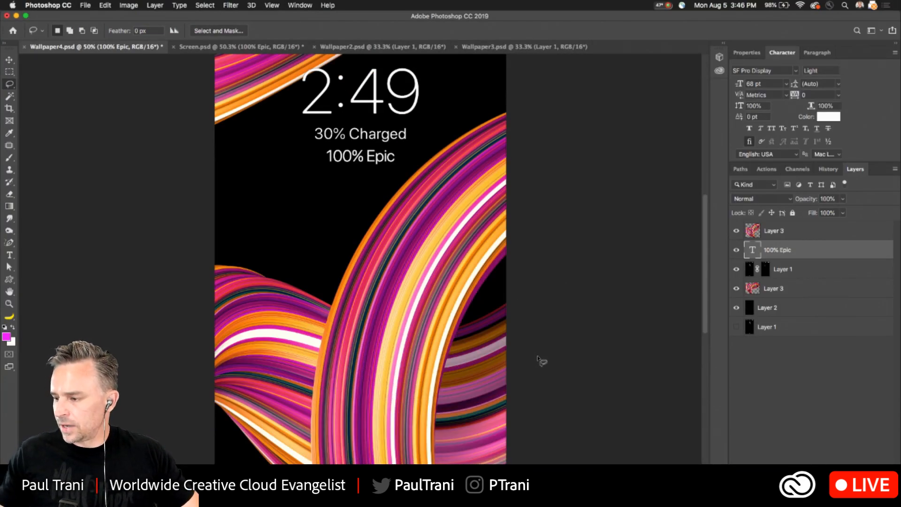
left_click(892, 30)
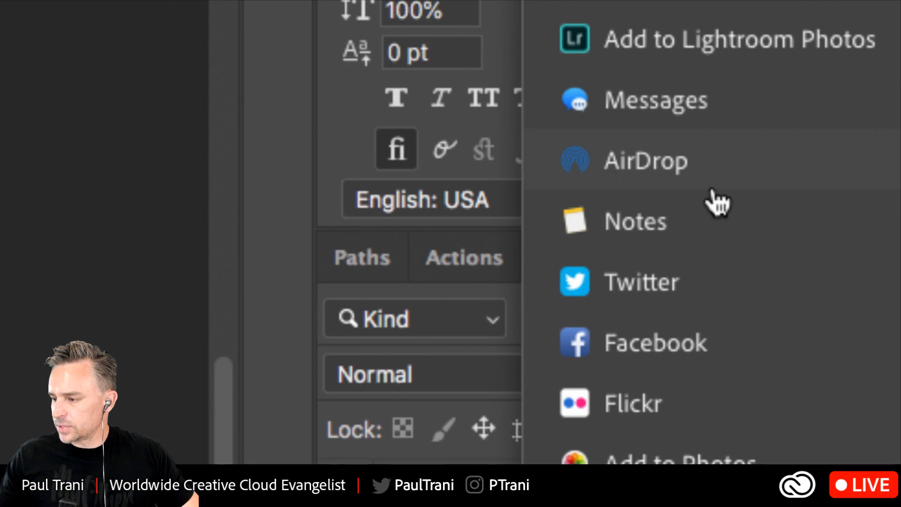
left_click(80, 290)
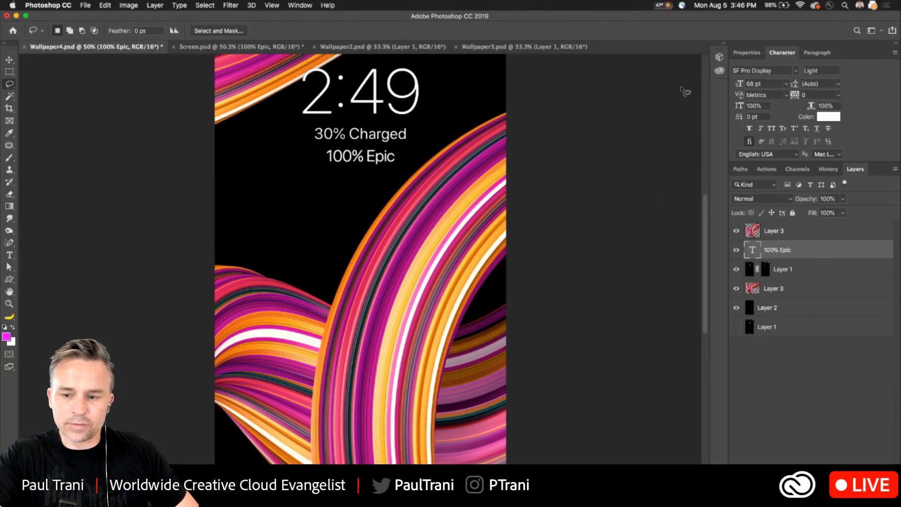
Step: Hide the masked Layer 1 that holds the clock and 30% Charged text
left_click(736, 270)
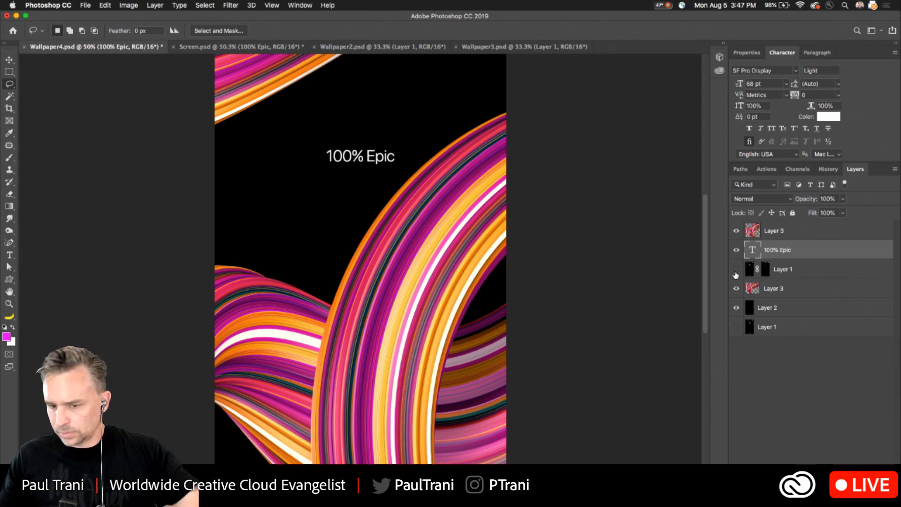
scroll(610, 347, "right", 5)
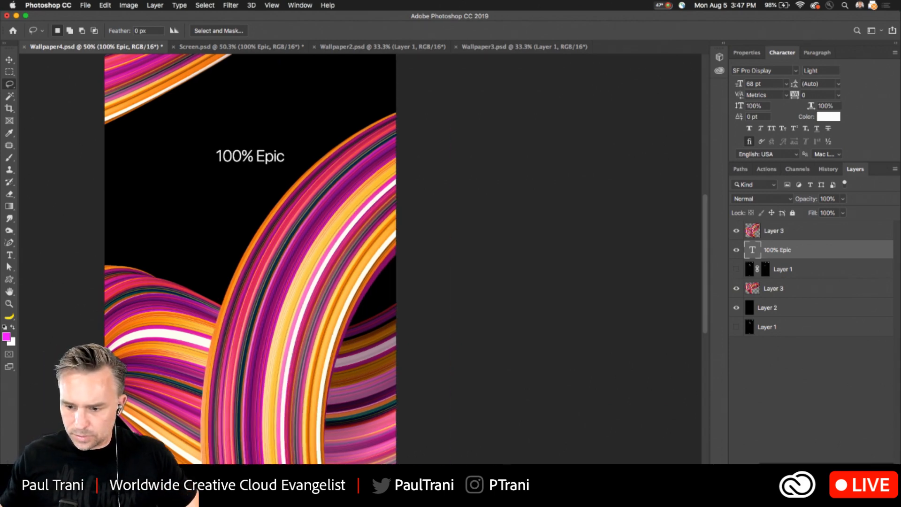
Step: View the mirrored phone's wallpaper preview full screen in QuickTime Player, magnify the date and 100% Epic text, and return to Photoshop
left_click(450, 495)
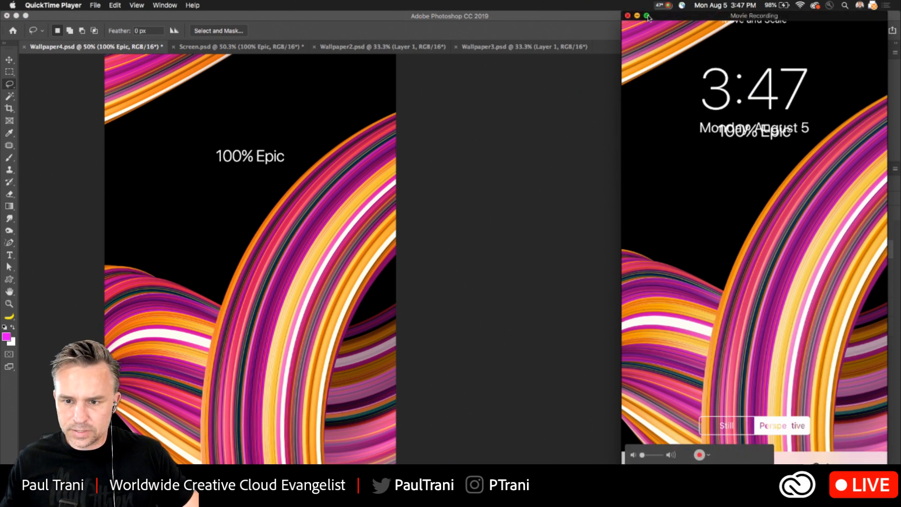
left_click(646, 16)
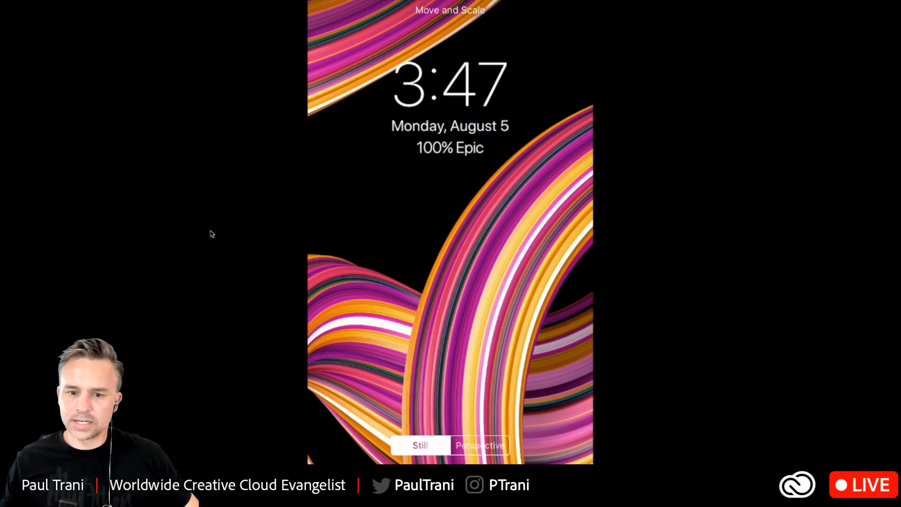
key("super+alt+8")
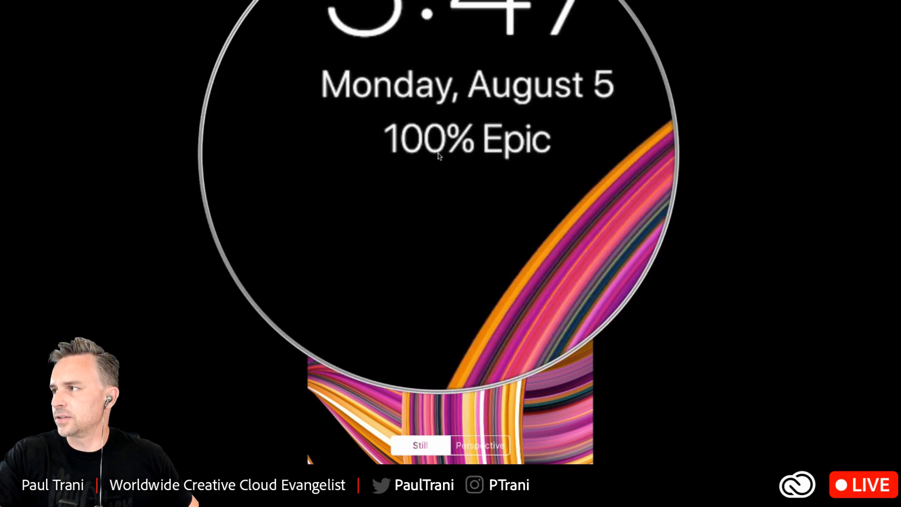
key("super+alt+8")
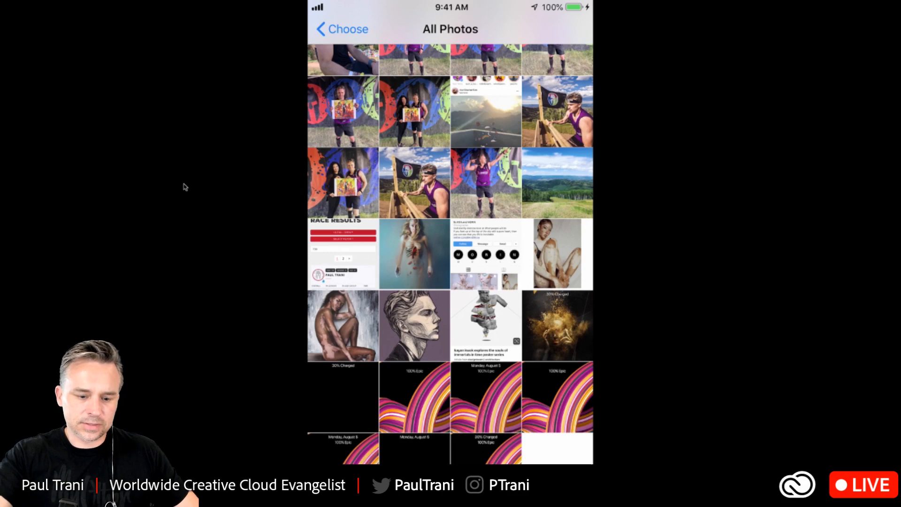
key("Escape")
left_click(551, 165)
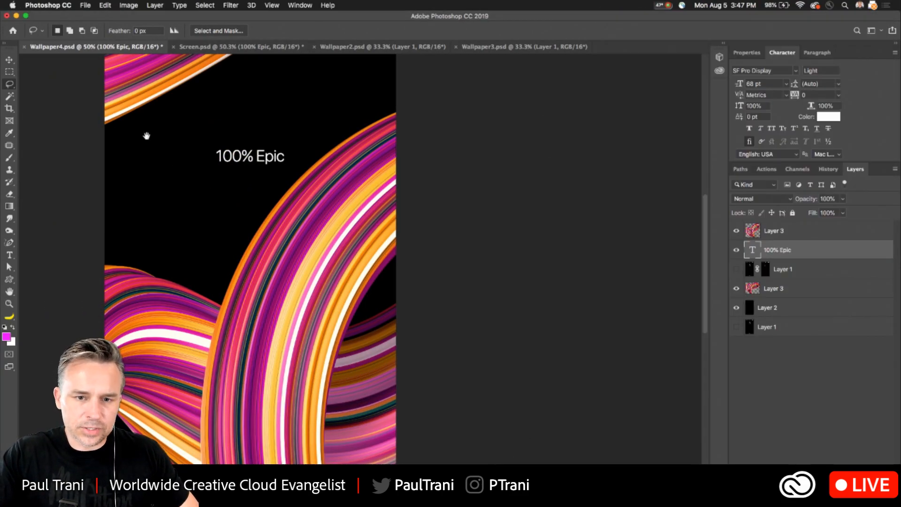
Step: Show the masked Layer 1 again and compare the 30% Charged and 100% Epic lettering up close
left_click_drag(146, 135, 262, 171)
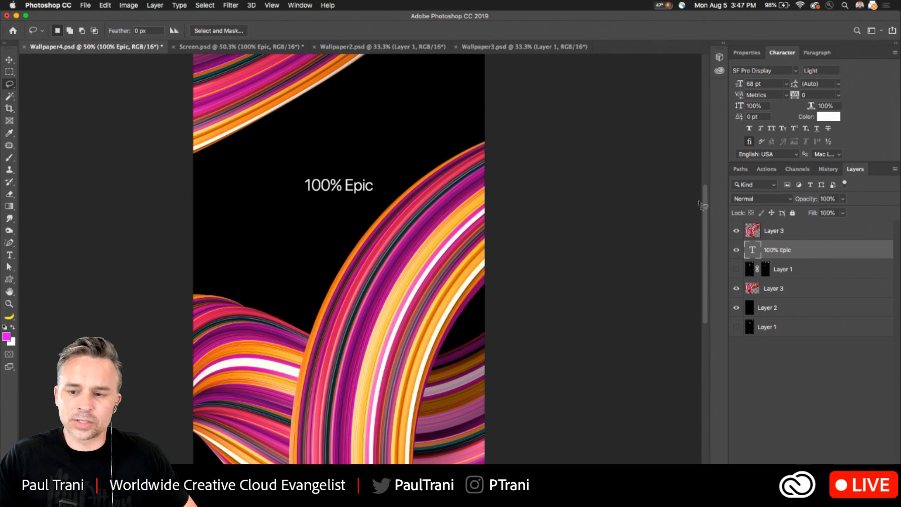
left_click(736, 268)
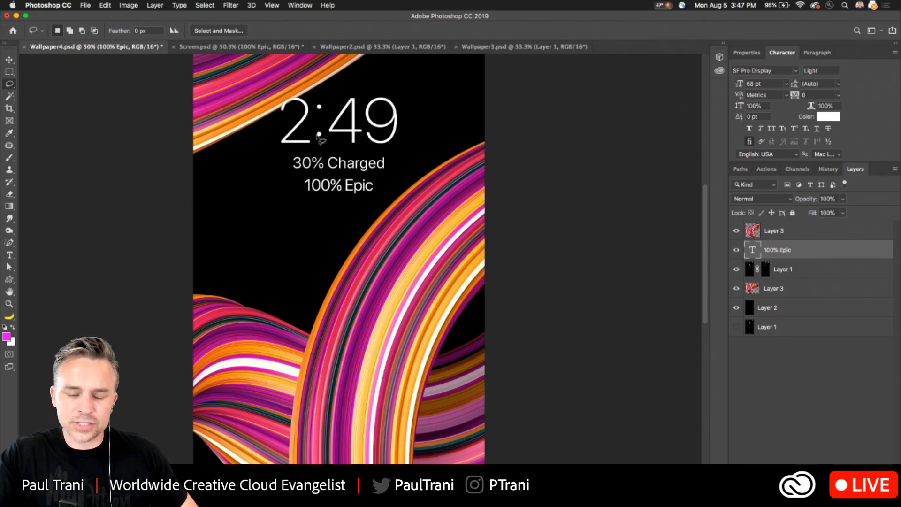
scroll(319, 138, "up", 10)
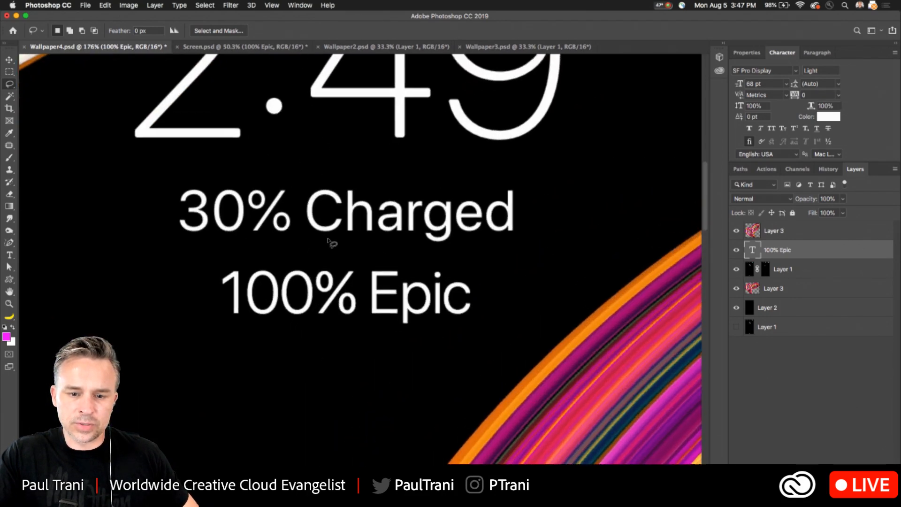
scroll(389, 205, "up", 2)
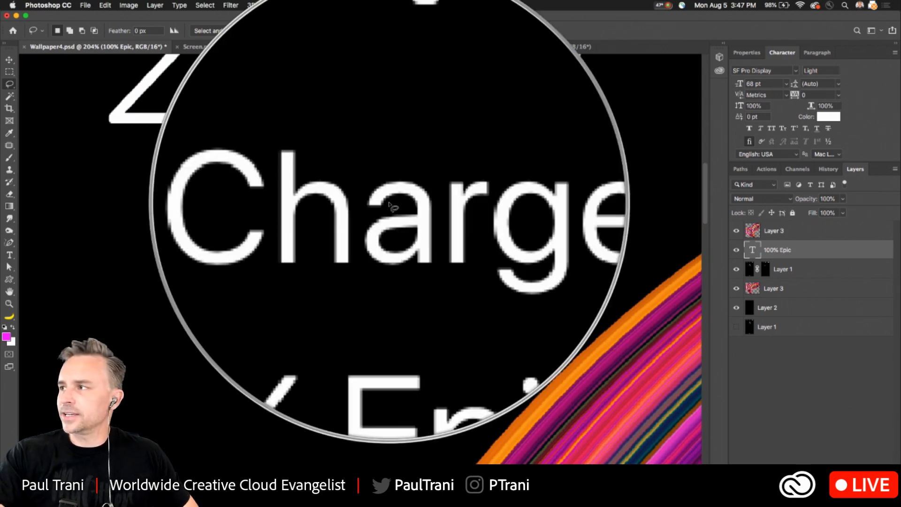
key("Escape")
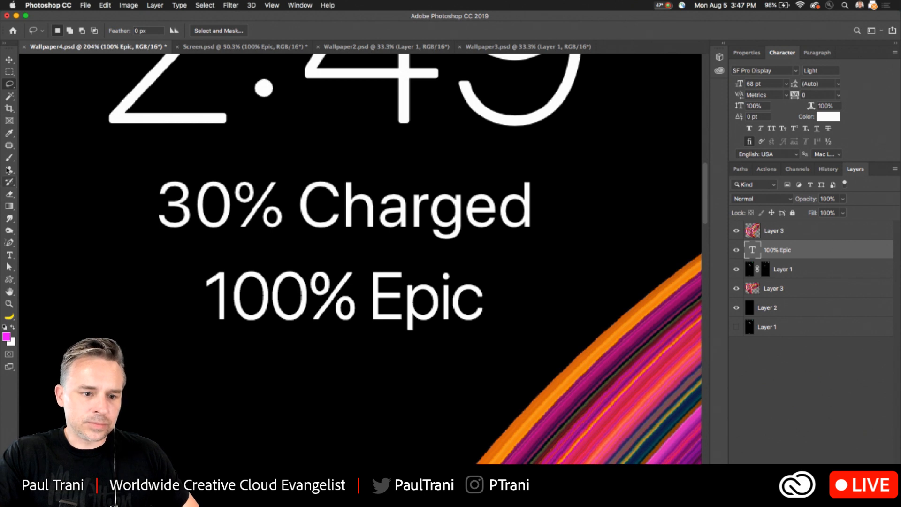
Step: Try Sharp anti-aliasing on the 100% Epic text layer and return it to Mac LCD
left_click(9, 255)
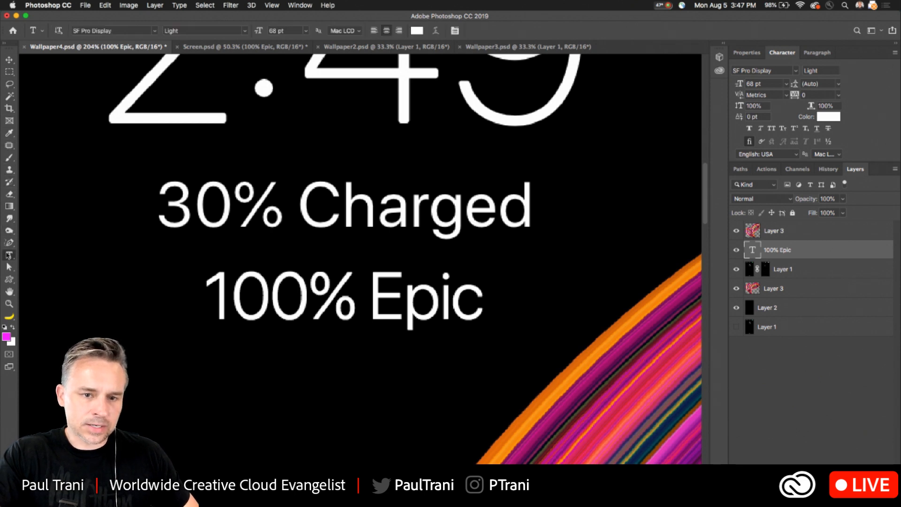
left_click(360, 32)
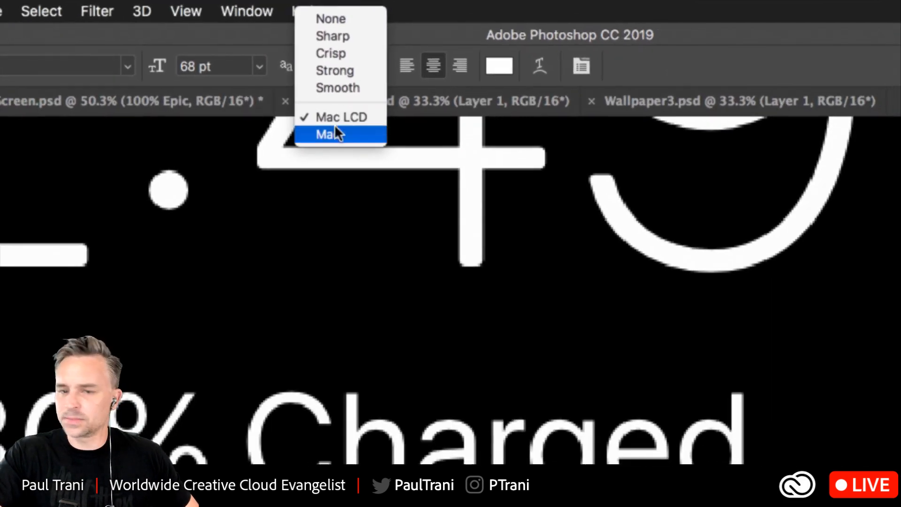
left_click(348, 35)
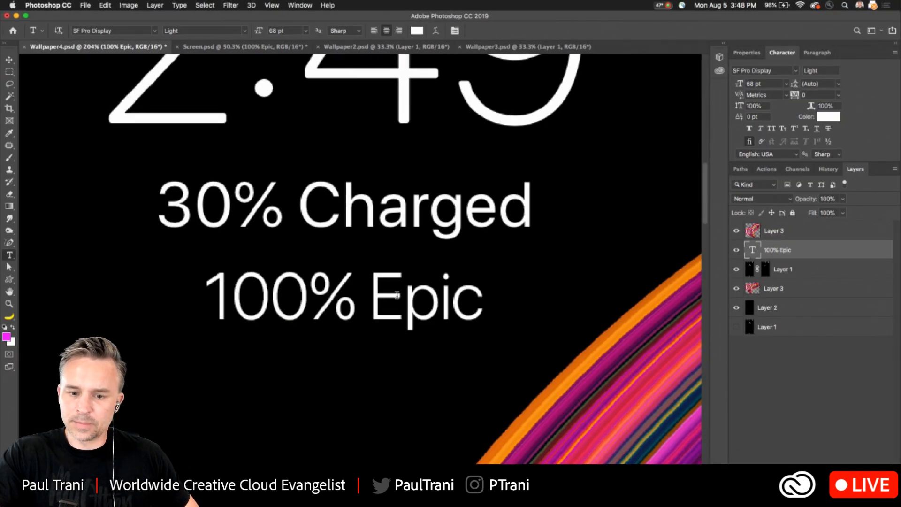
left_click(359, 31)
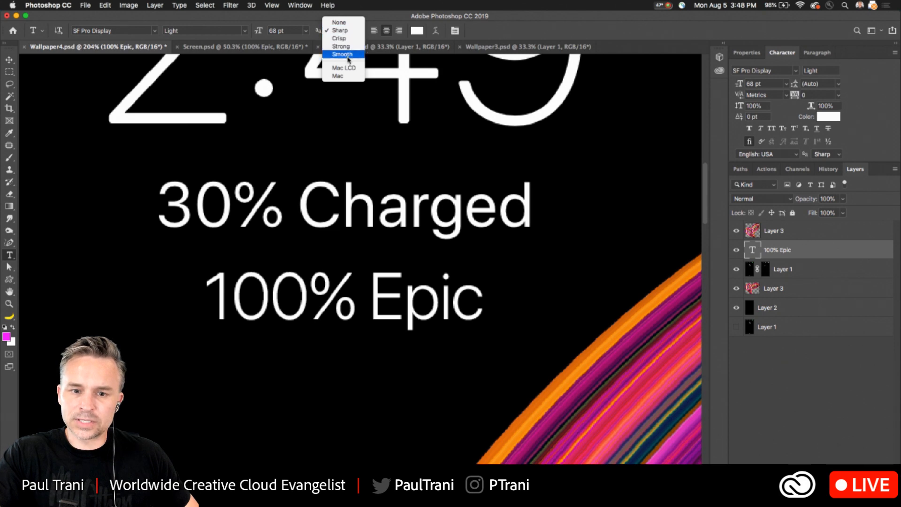
left_click(348, 69)
Step: Compare Sharp and Crisp anti-aliasing on the 100% Epic text, ending with Mac LCD
left_click(353, 31)
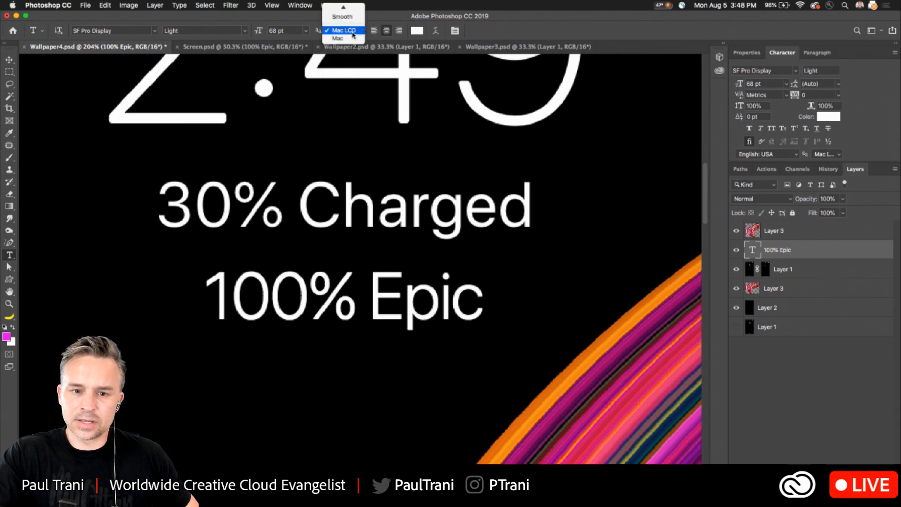
left_click(347, 19)
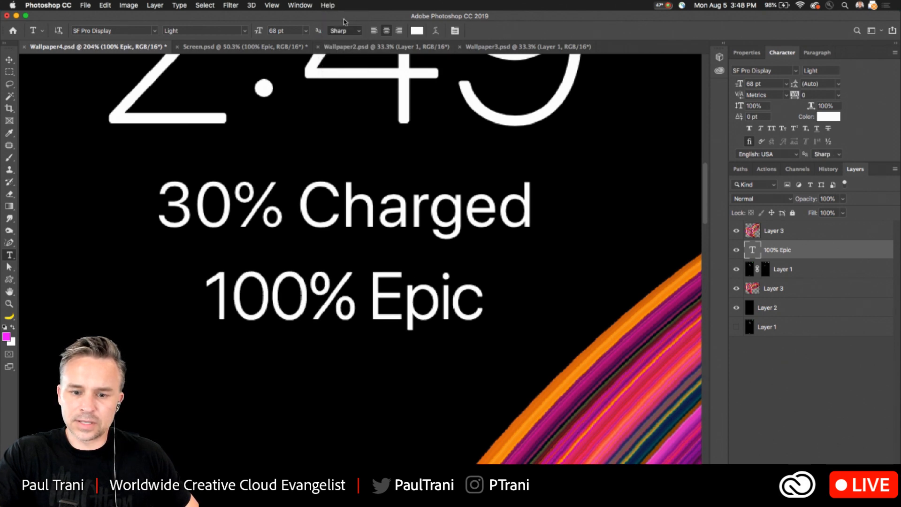
left_click(351, 31)
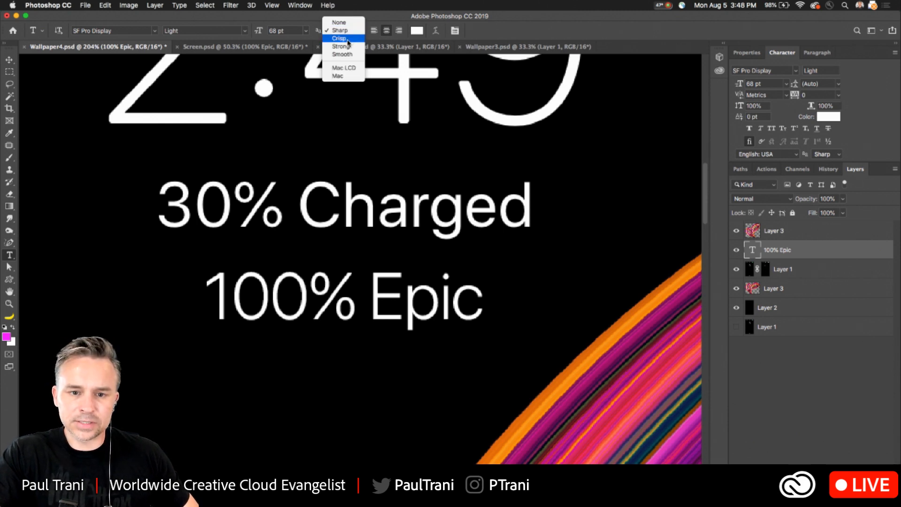
left_click(348, 39)
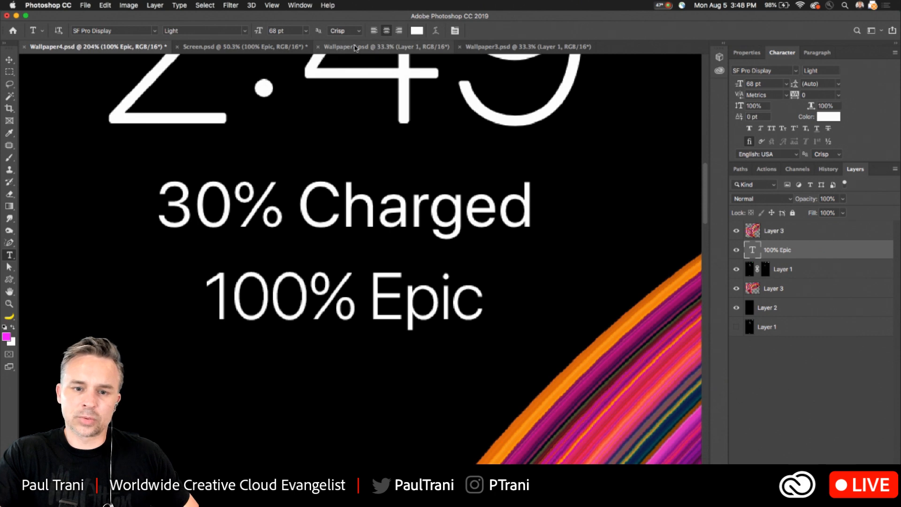
left_click(348, 32)
left_click(347, 61)
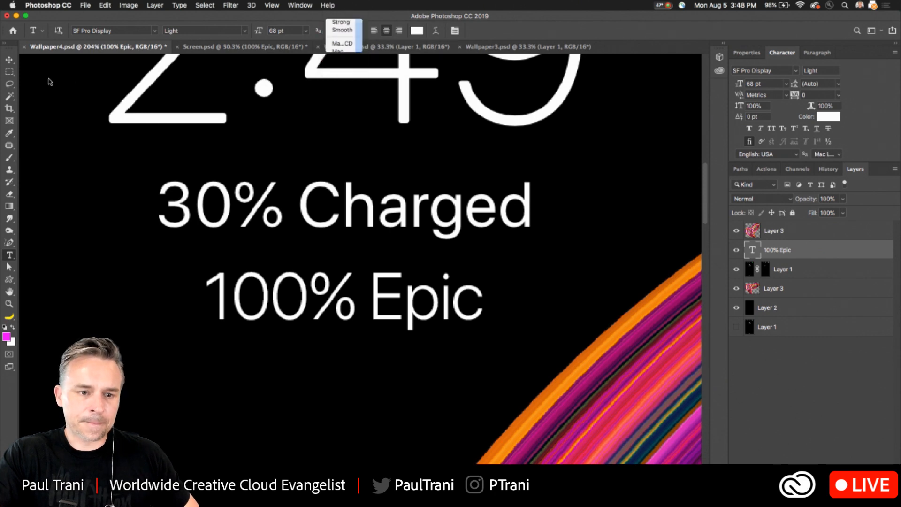
Step: Review the Screen.psd, Wallpaper2.psd and Wallpaper3.psd designs and return to Wallpaper4.psd
left_click(227, 49)
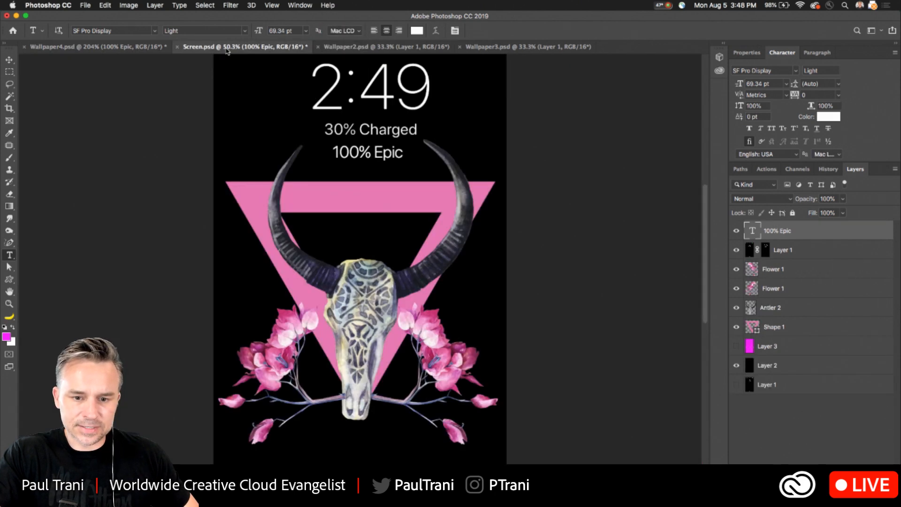
left_click(360, 48)
left_click(533, 50)
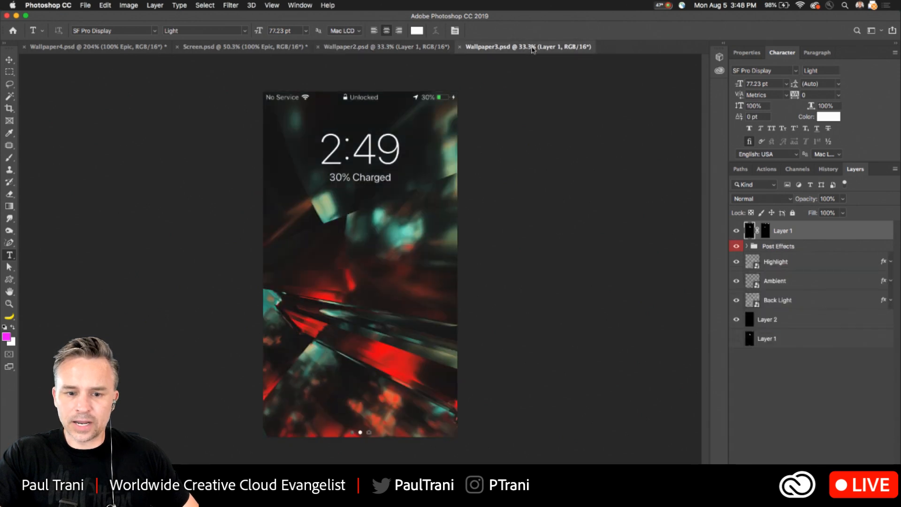
left_click(443, 49)
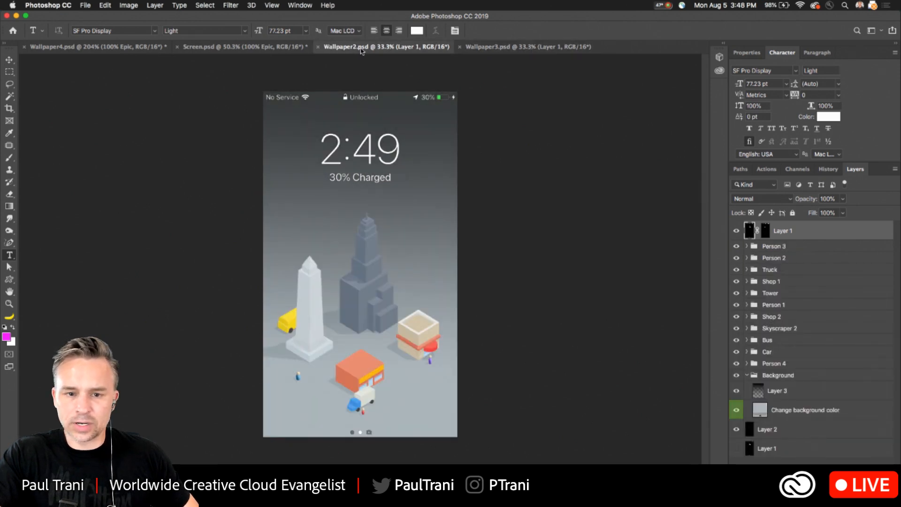
left_click(246, 48)
left_click(94, 50)
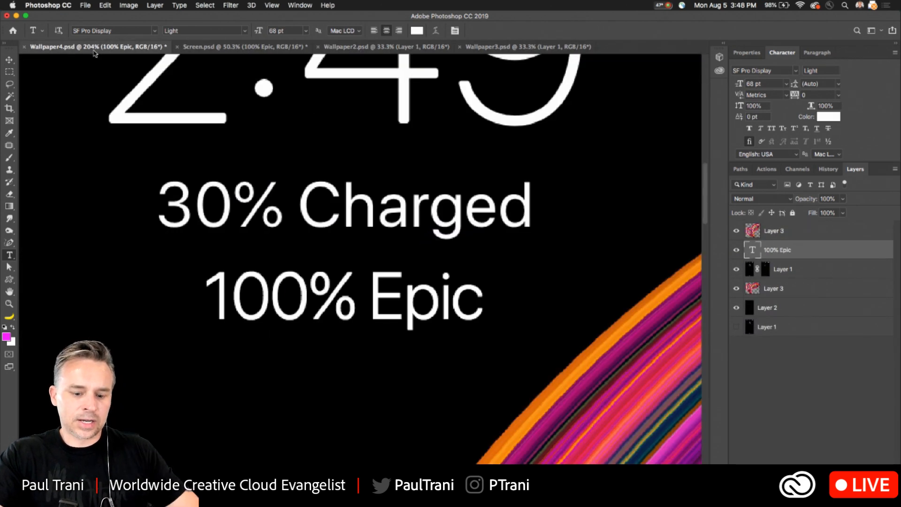
Step: Tile the four open wallpaper documents in a two-by-two grid and reduce Wallpaper4.psd to about 41% magnification, with its lock-screen text in view
key("super+shift+t")
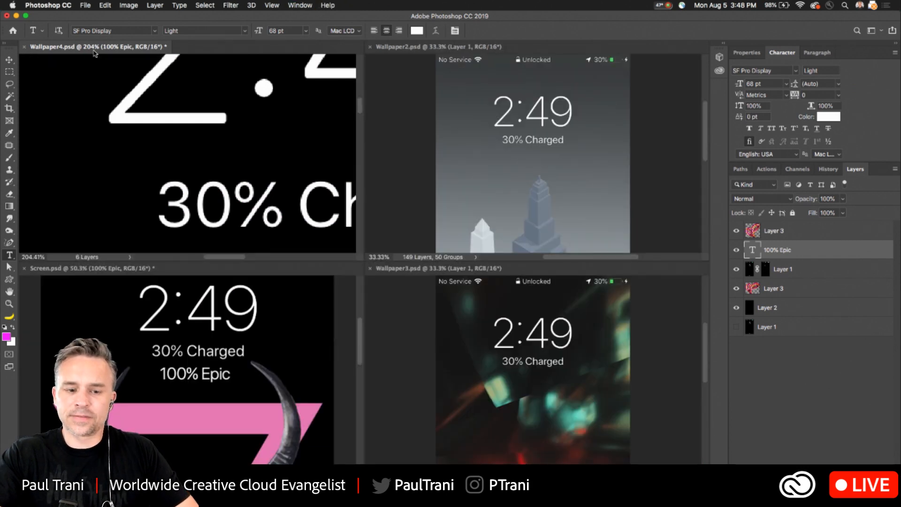
left_click(10, 70)
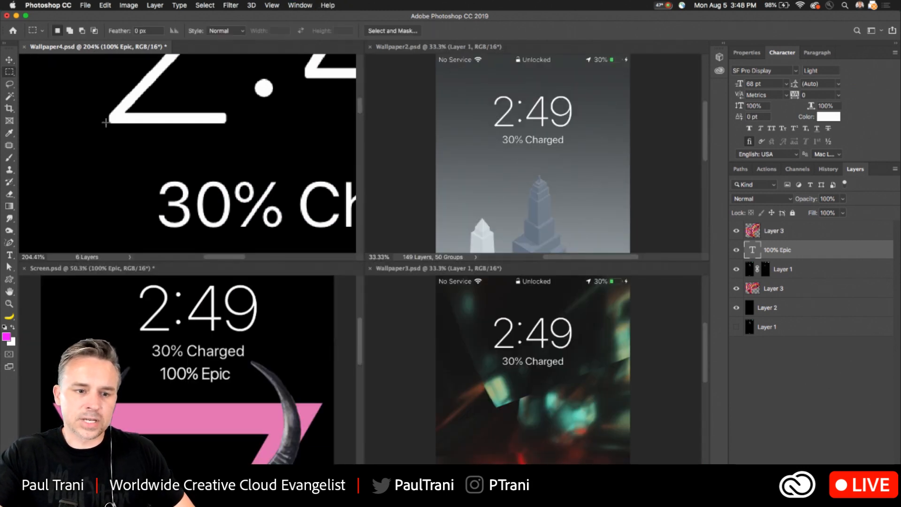
scroll(108, 124, "down", 6)
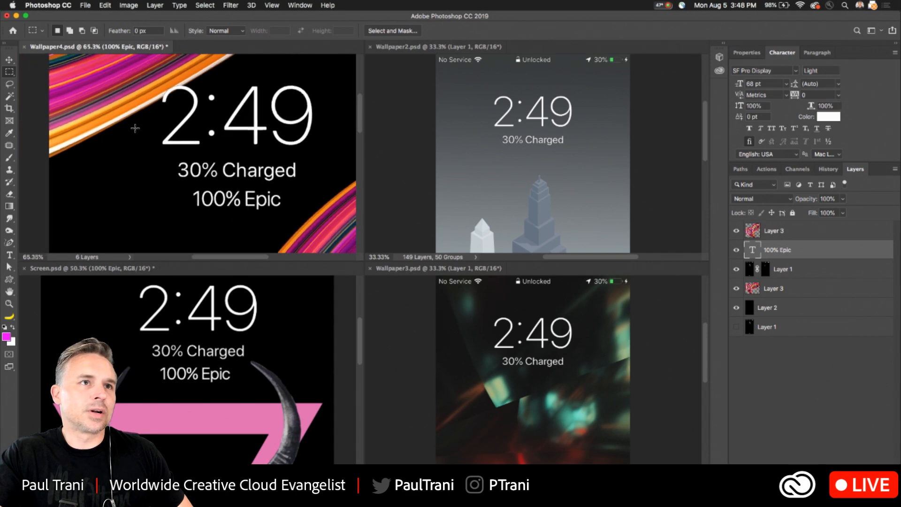
scroll(135, 128, "up", 2)
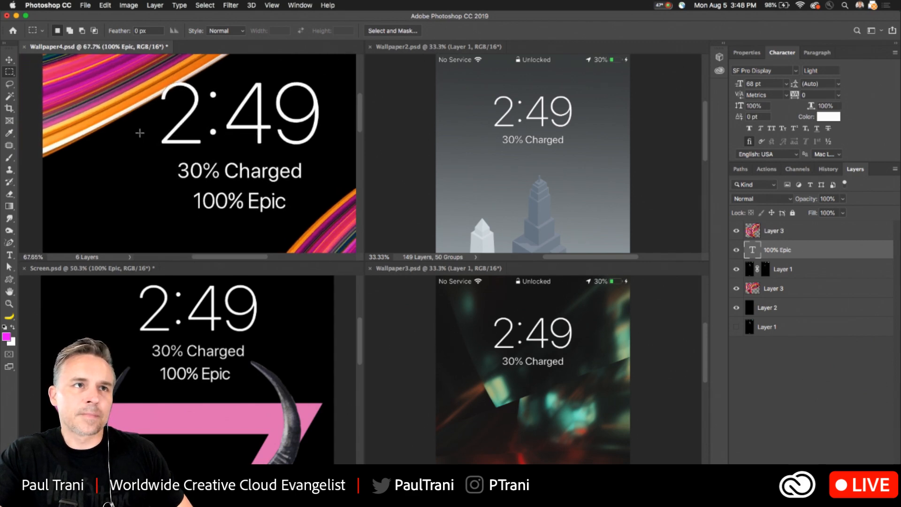
scroll(140, 134, "up", 3)
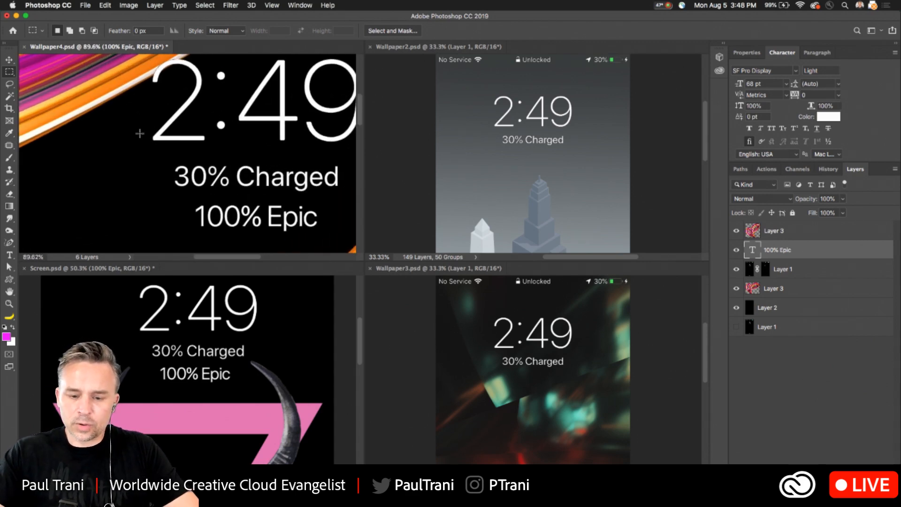
scroll(140, 134, "down", 3)
left_click_drag(140, 137, 140, 219)
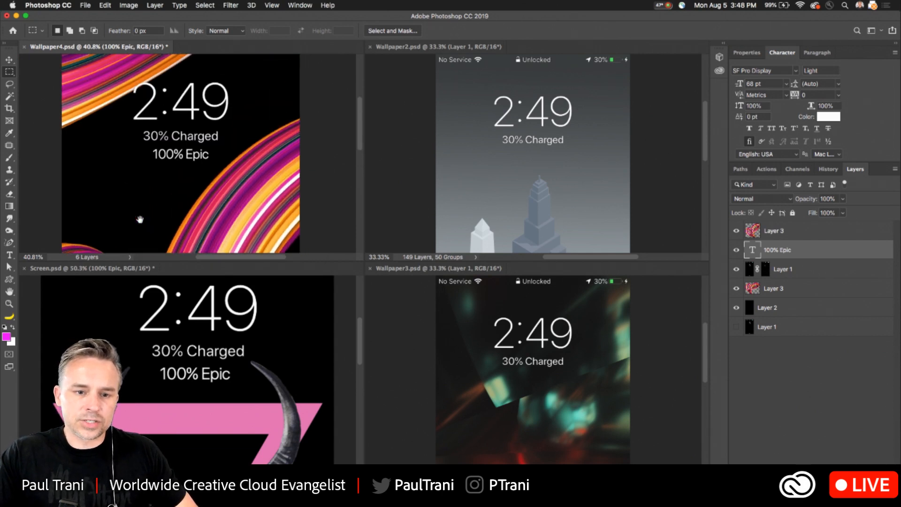
Step: Look through the window management options for the tiled wallpaper documents
left_click(308, 4)
mouse_move(308, 50)
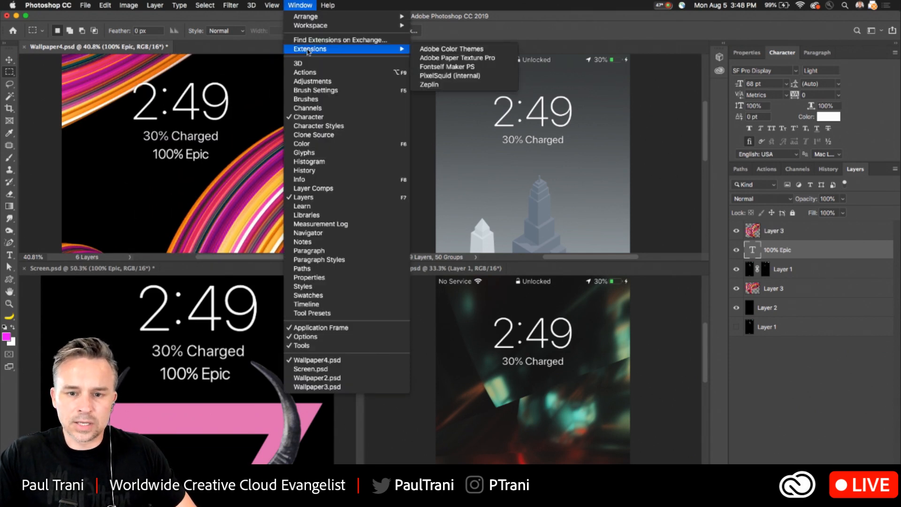